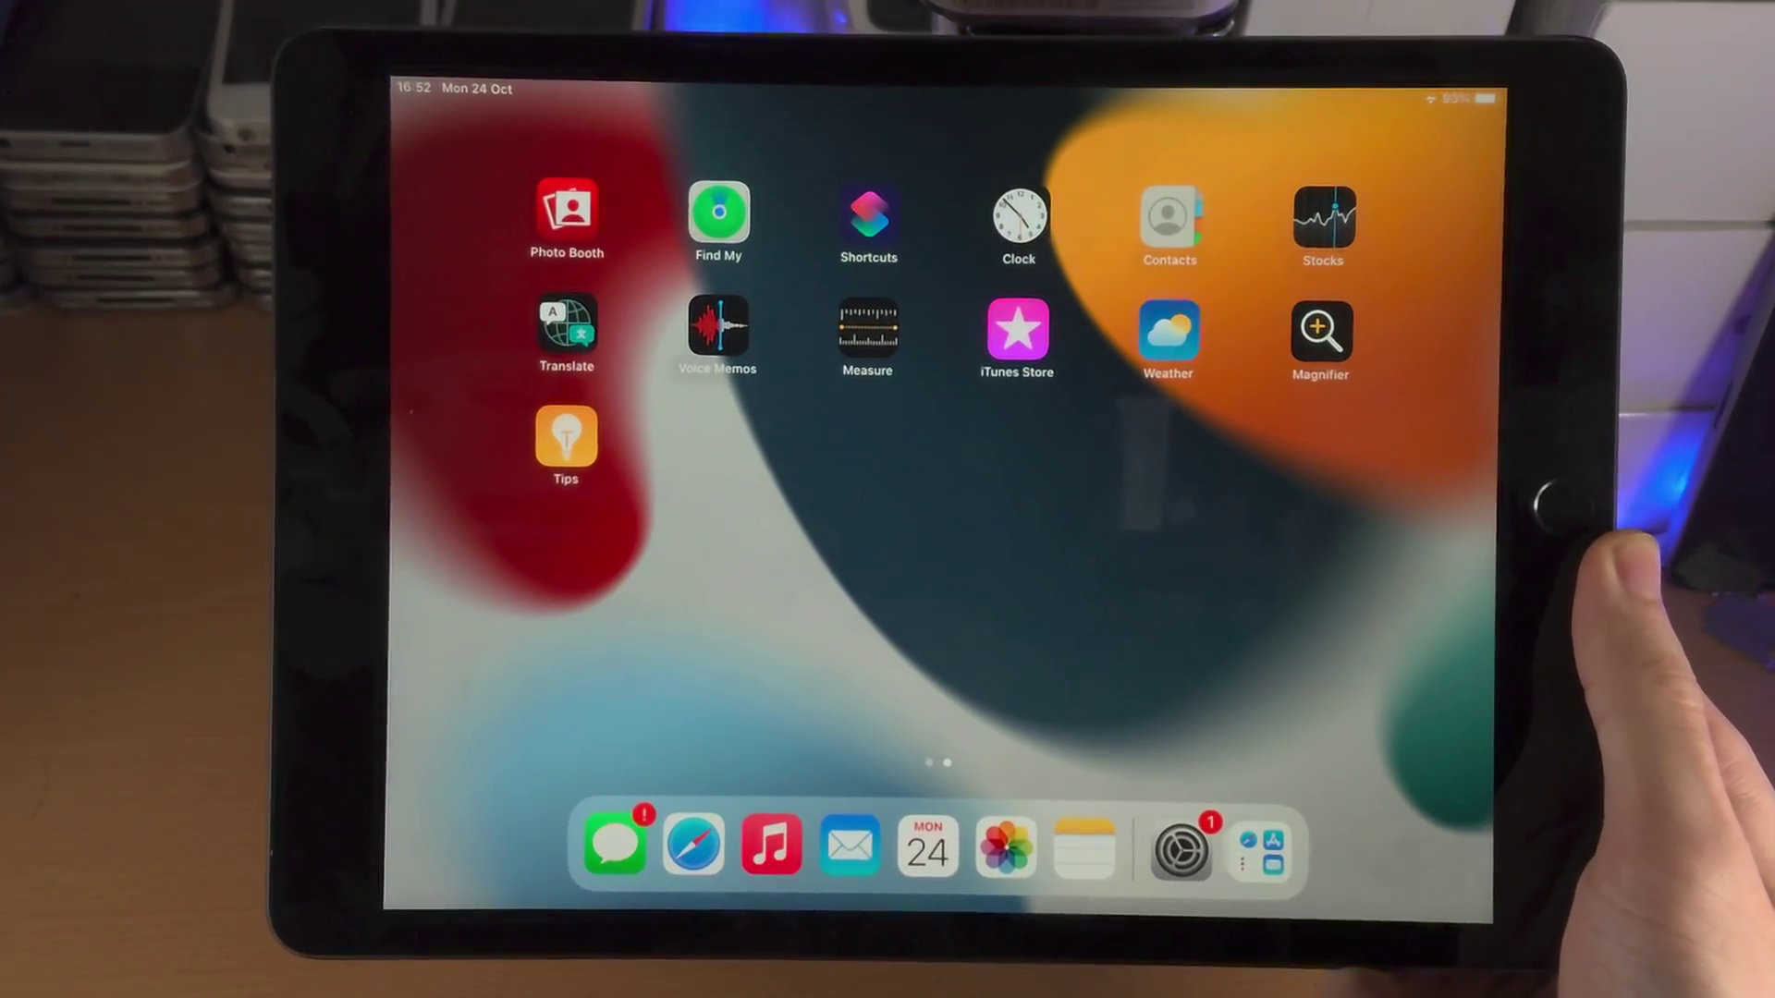
Open the About page in the iPad's general settings.
click(1163, 858)
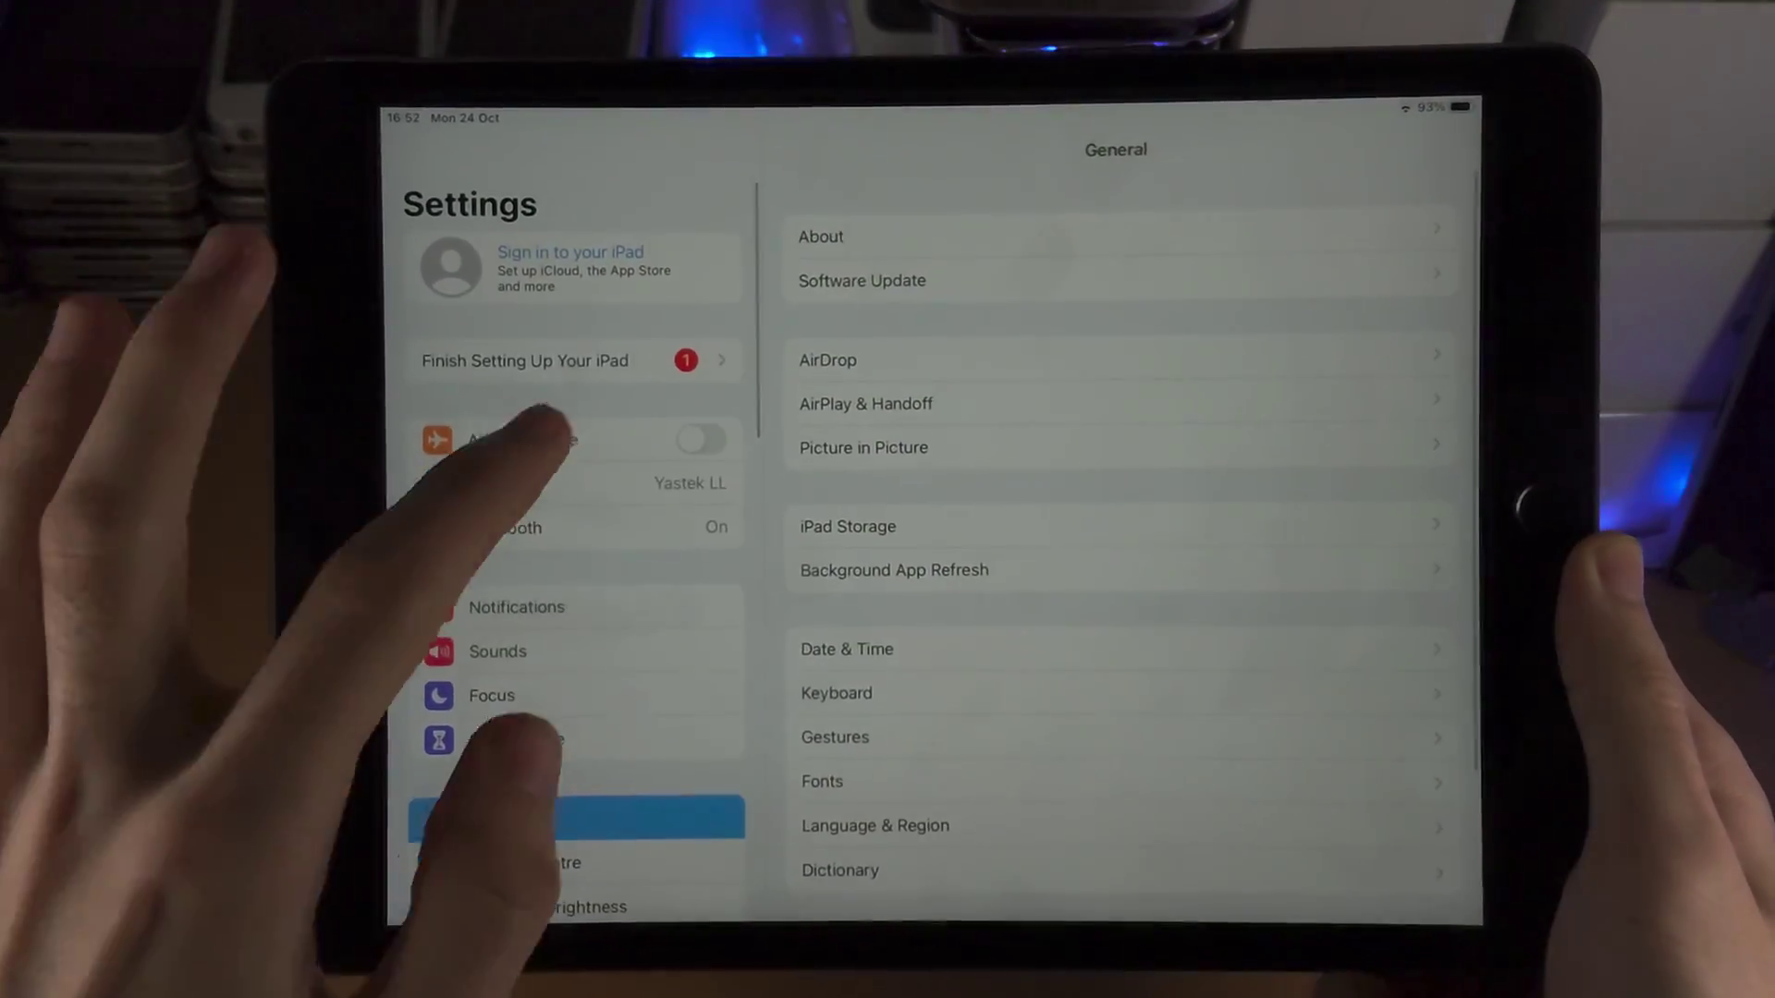
click(842, 224)
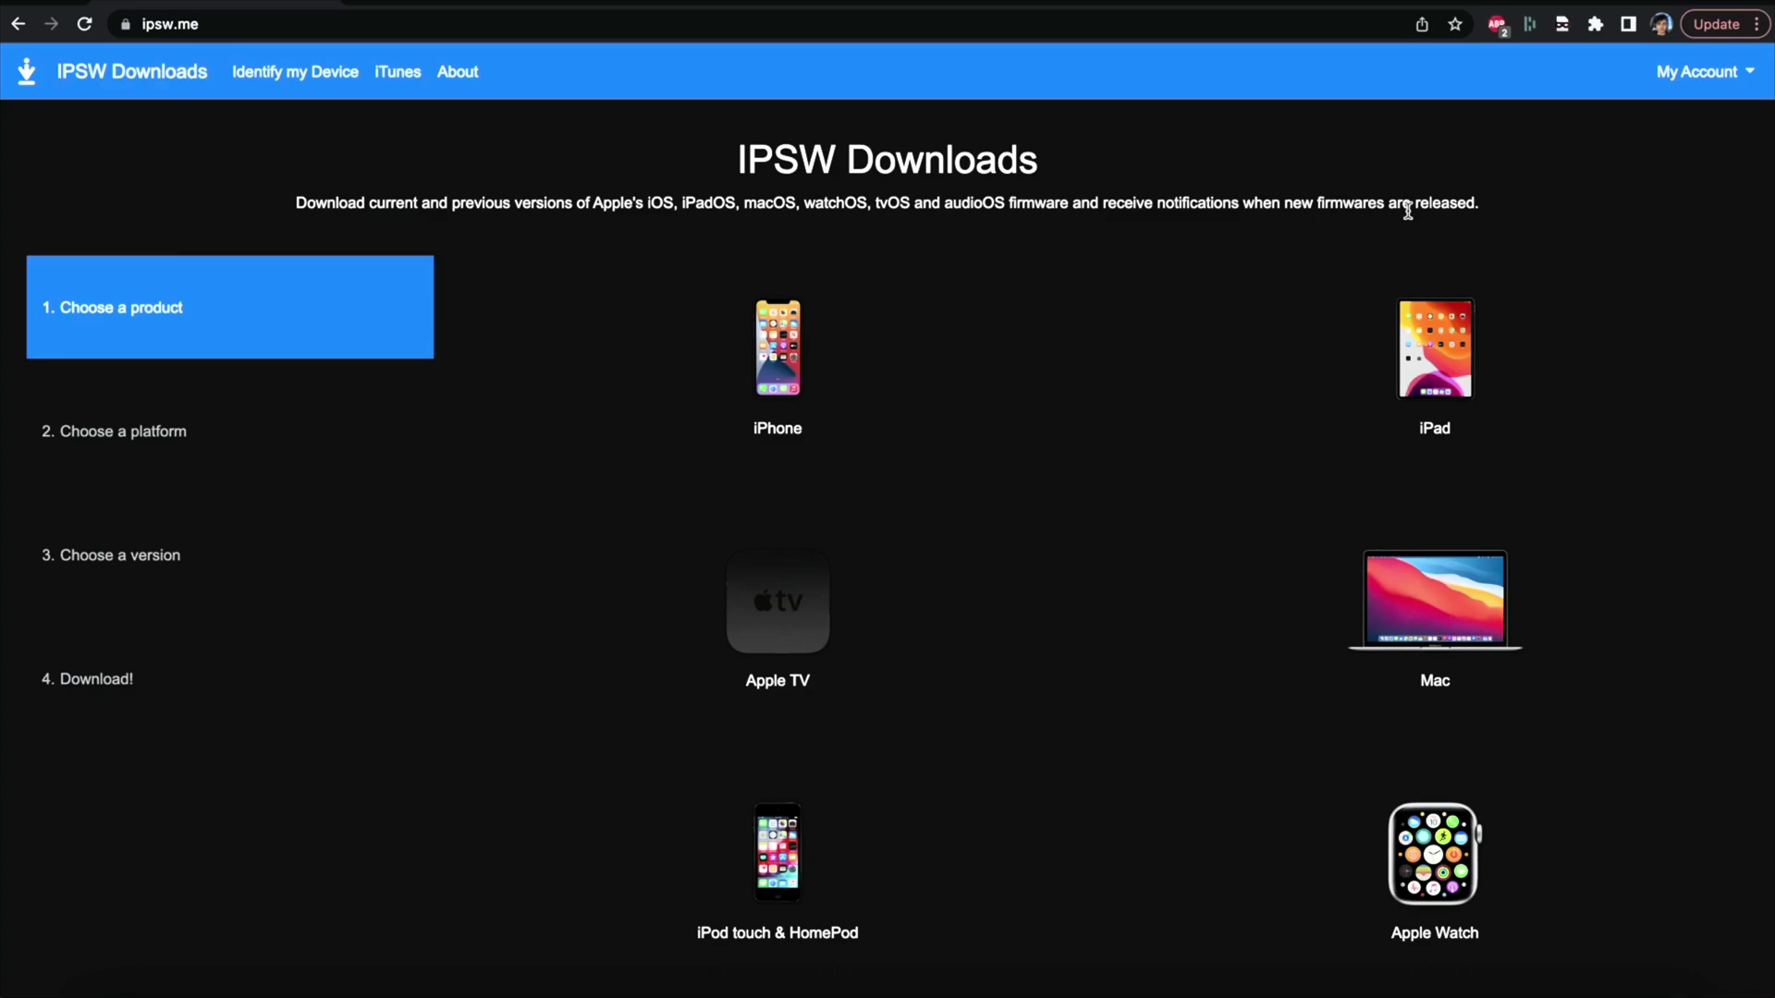
Start downloading the iPadOS 15.5 (19F77) firmware for iPad 9 (WiFi) from IPSW Downloads and highlight its version number.
click(1260, 376)
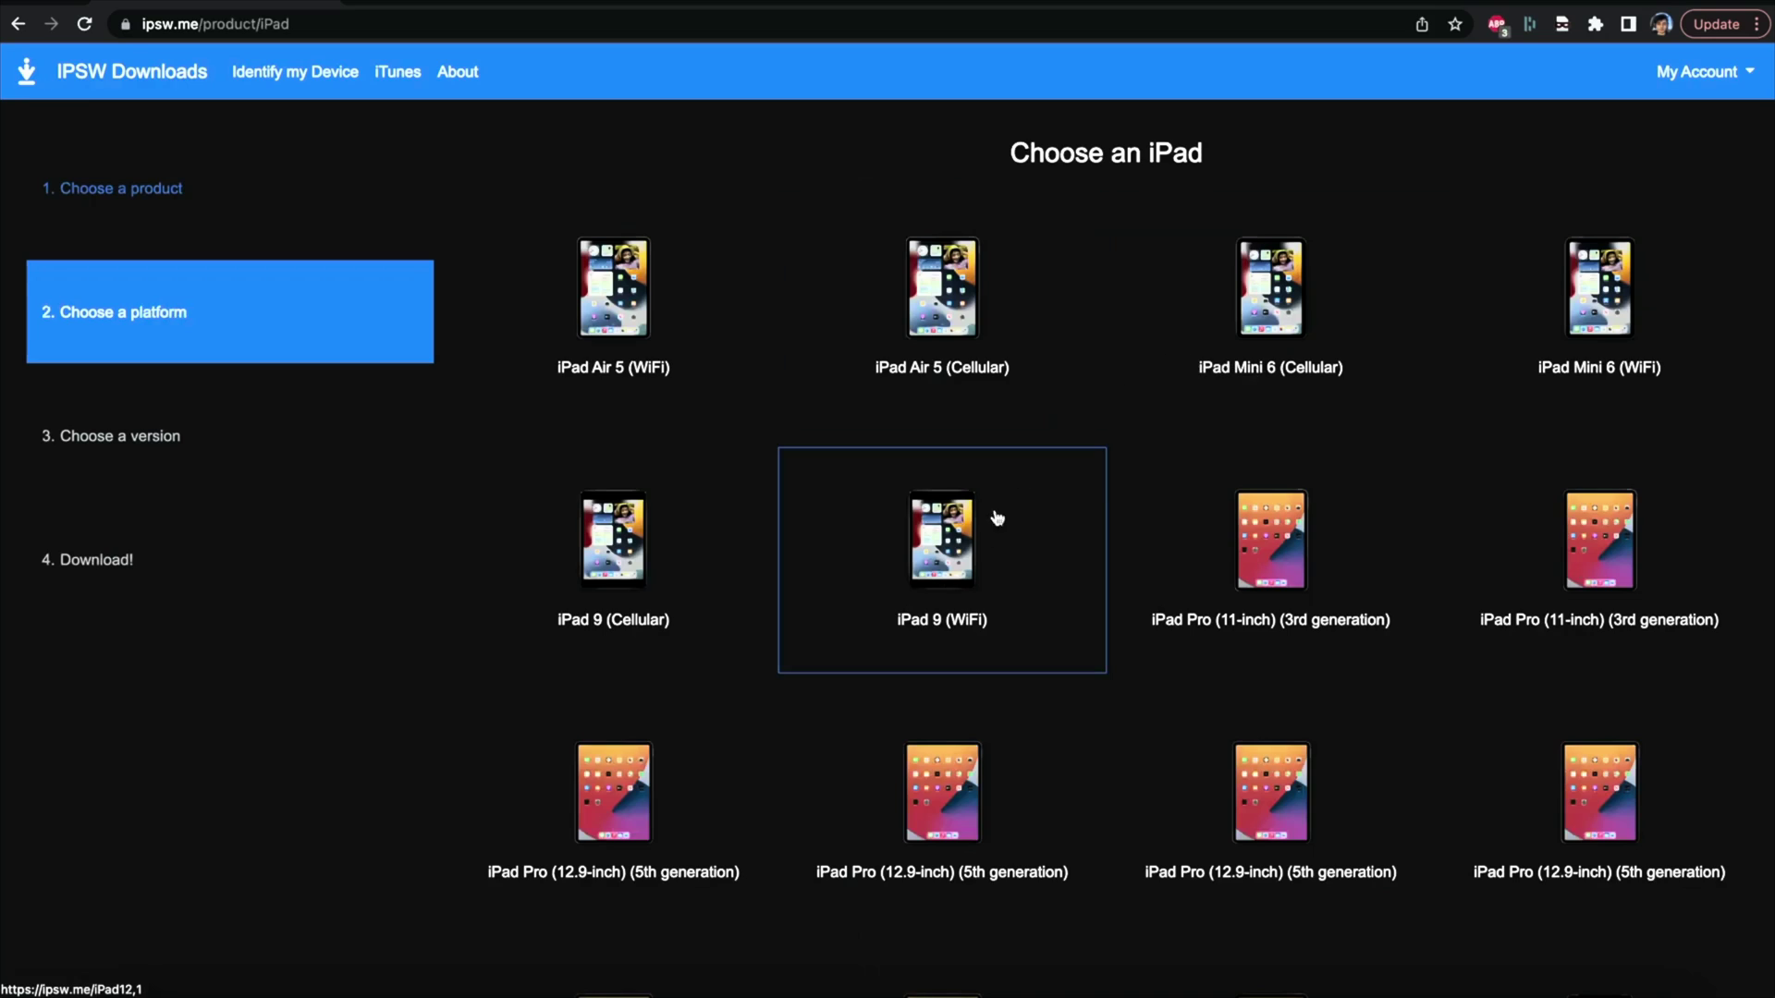
scroll(989, 522, down, 1)
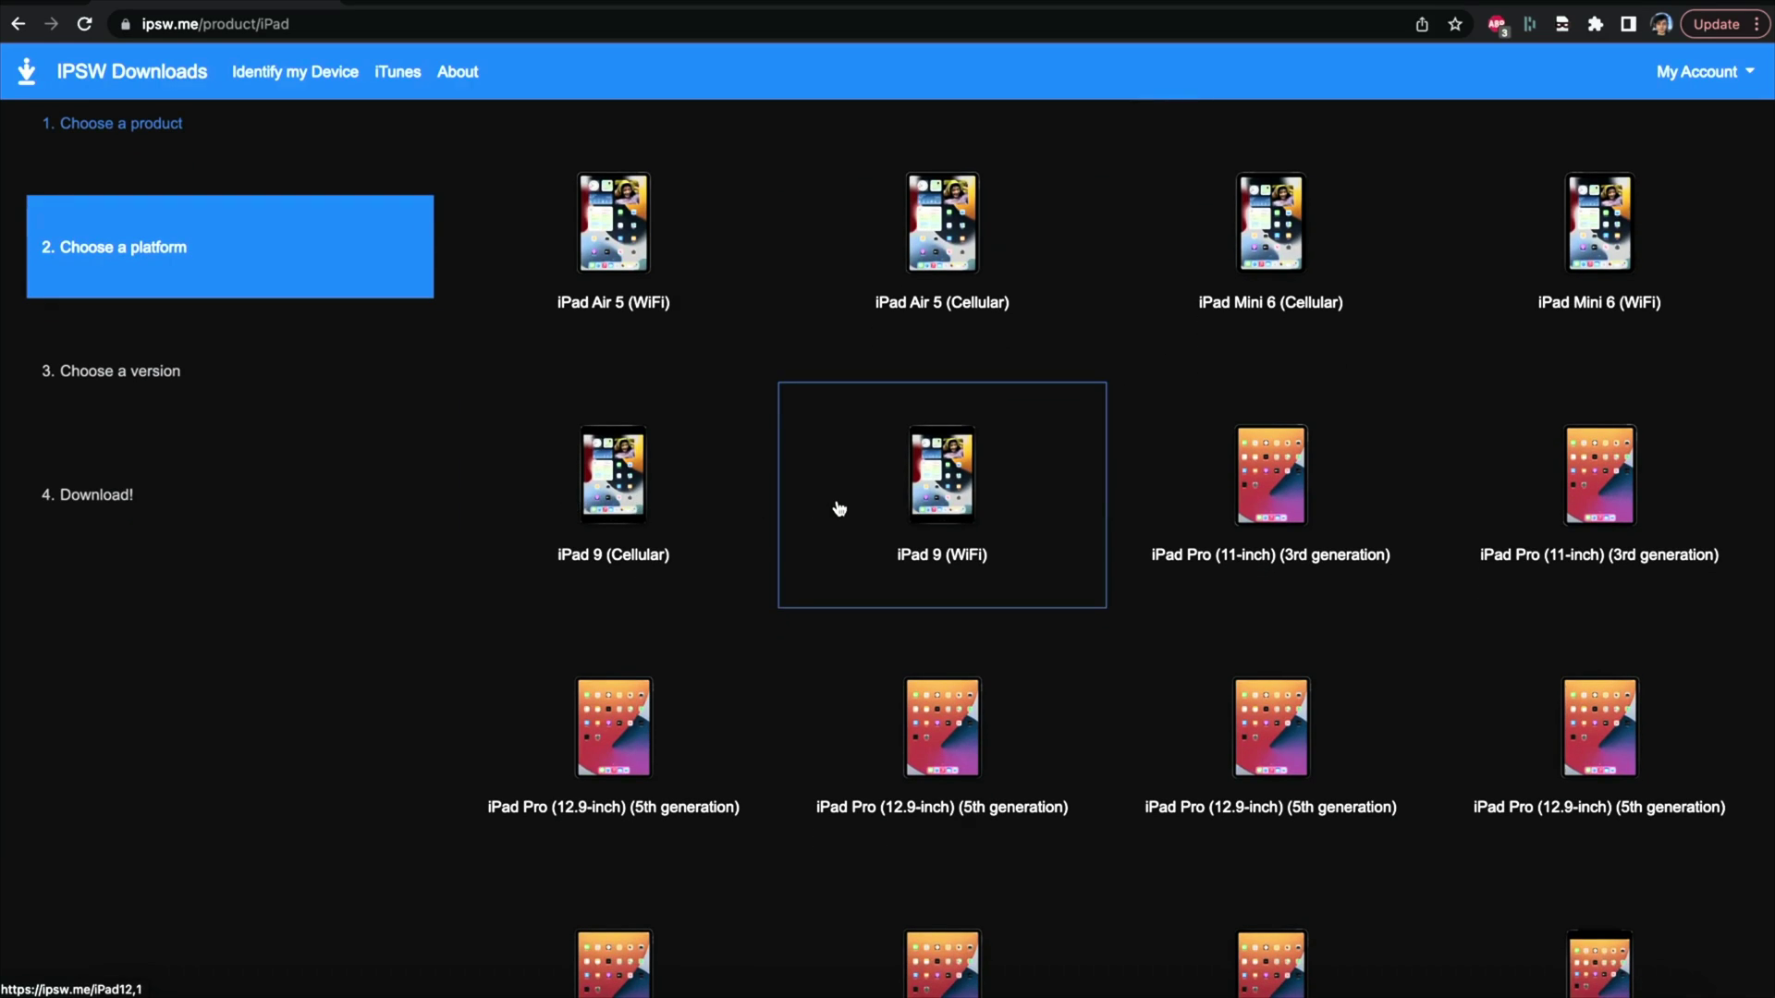
click(880, 534)
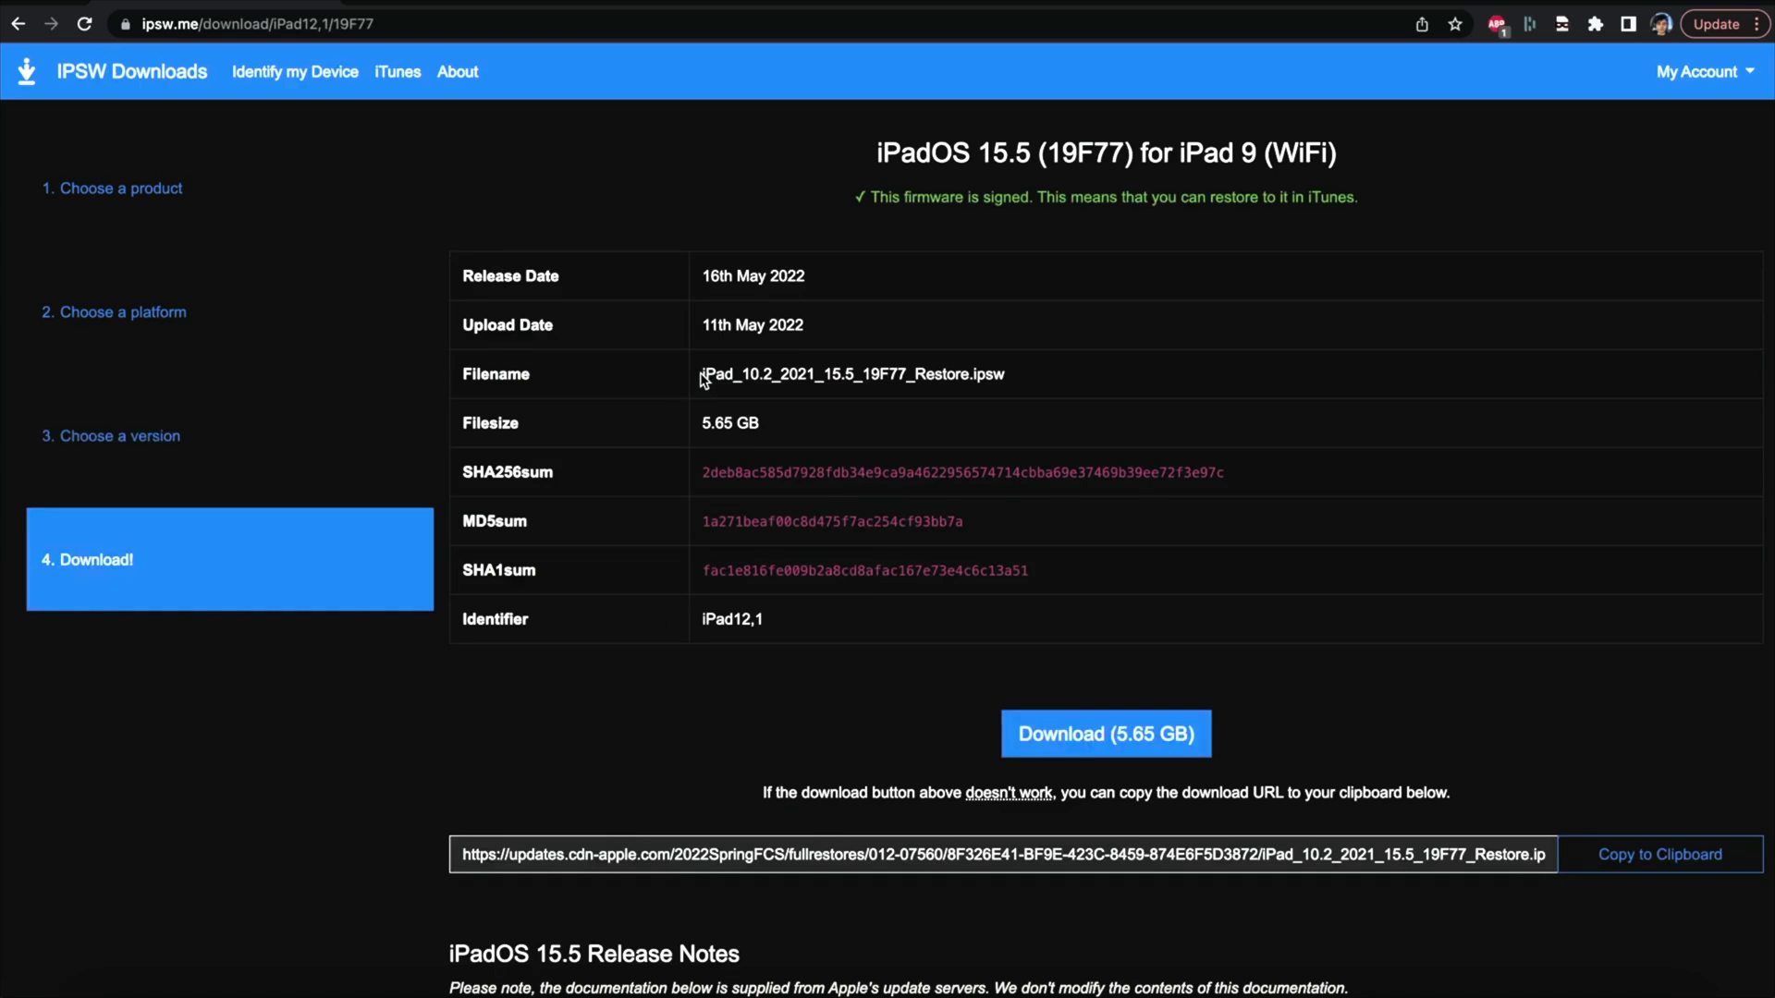
click(1059, 718)
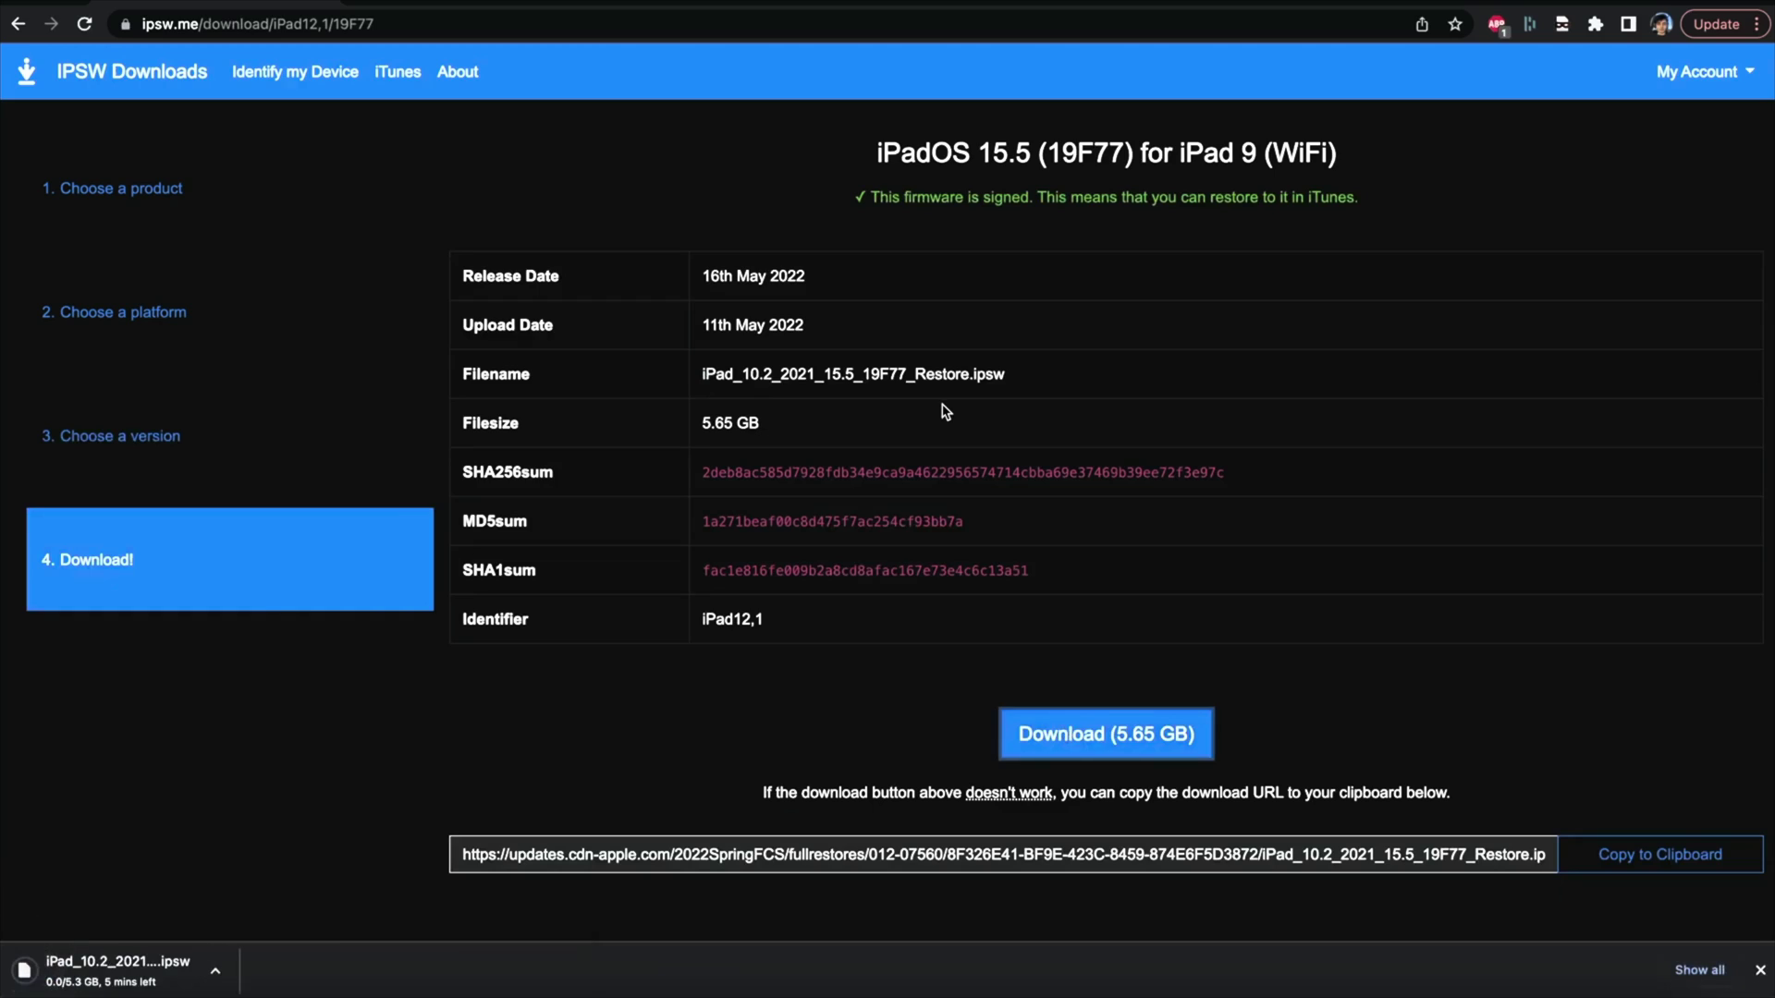
drag(978, 152, 1032, 153)
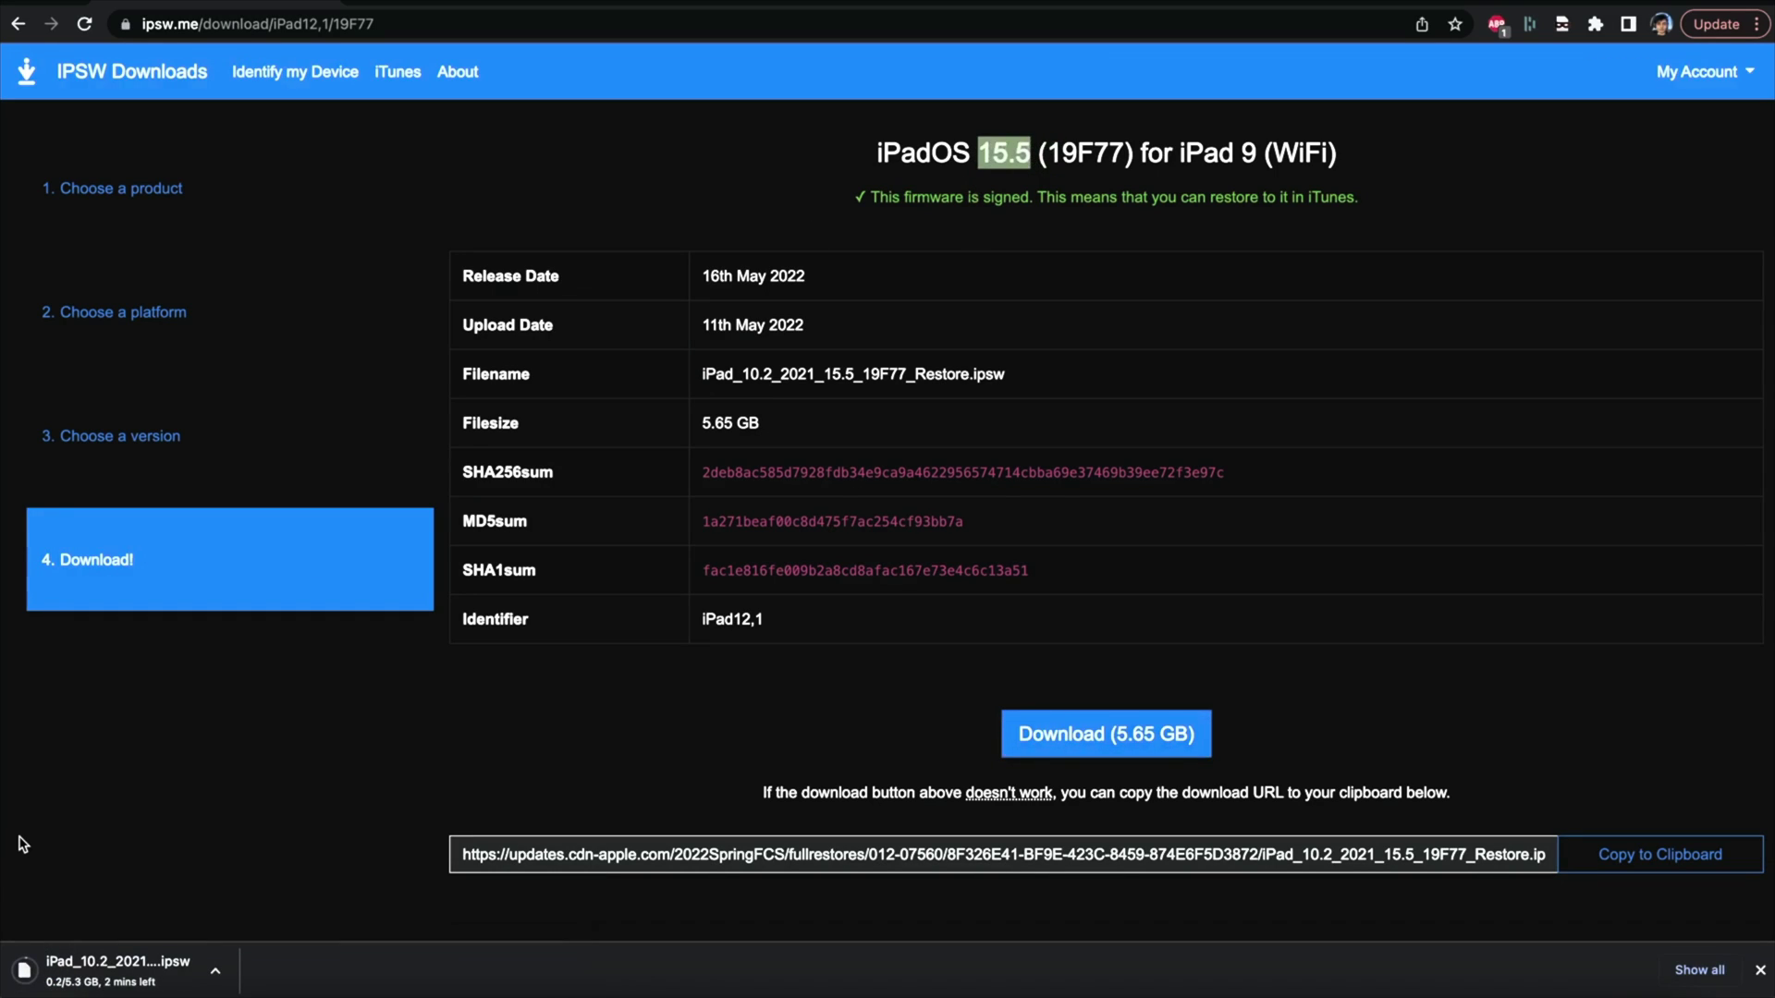
Show the downloading firmware file in Finder, and cancel the download.
click(211, 968)
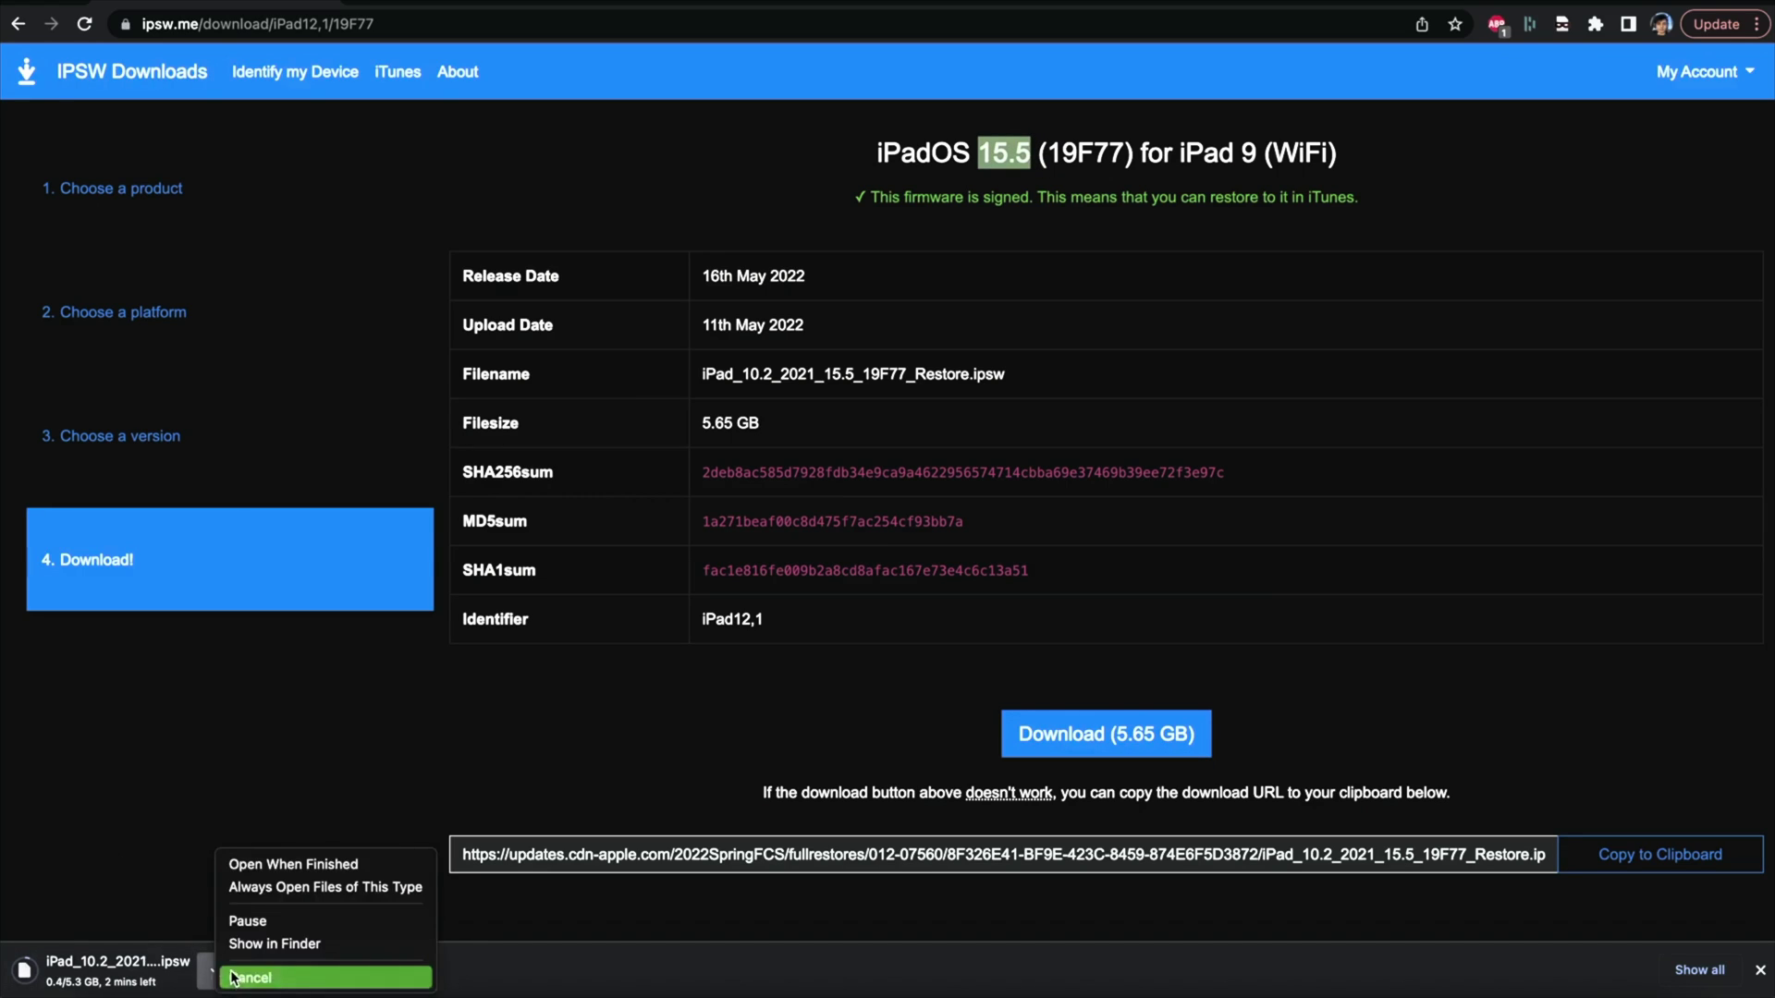
click(270, 943)
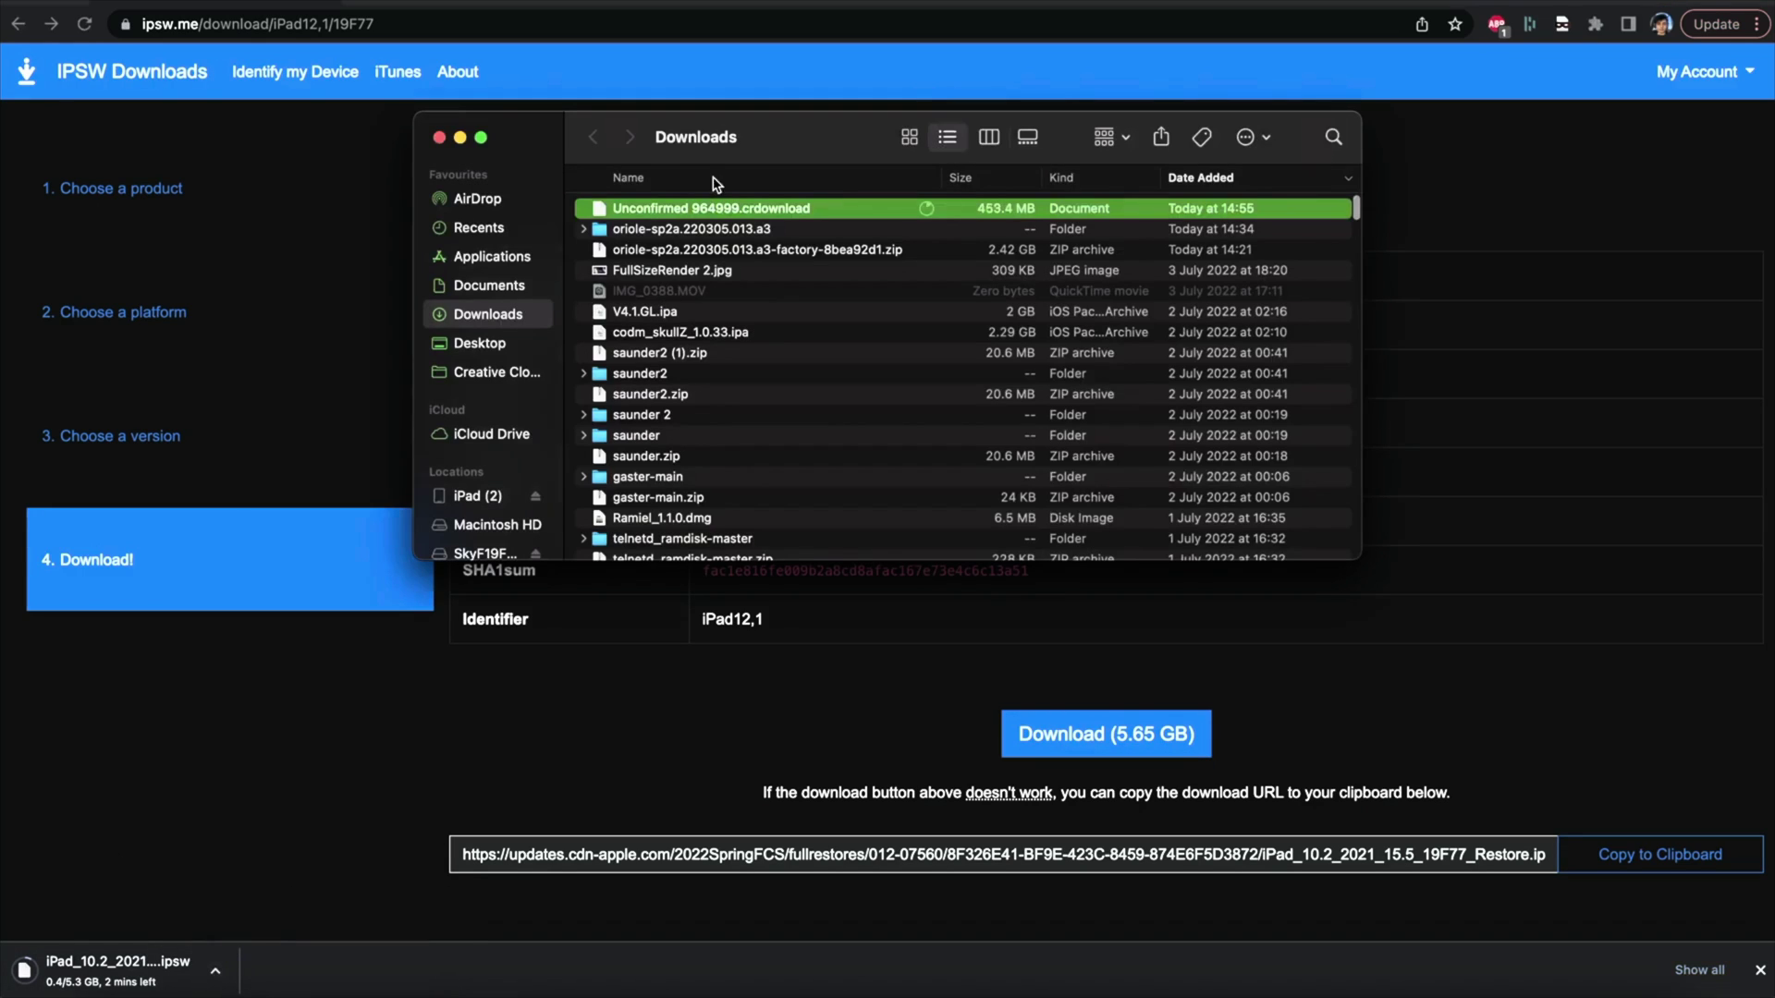
click(215, 971)
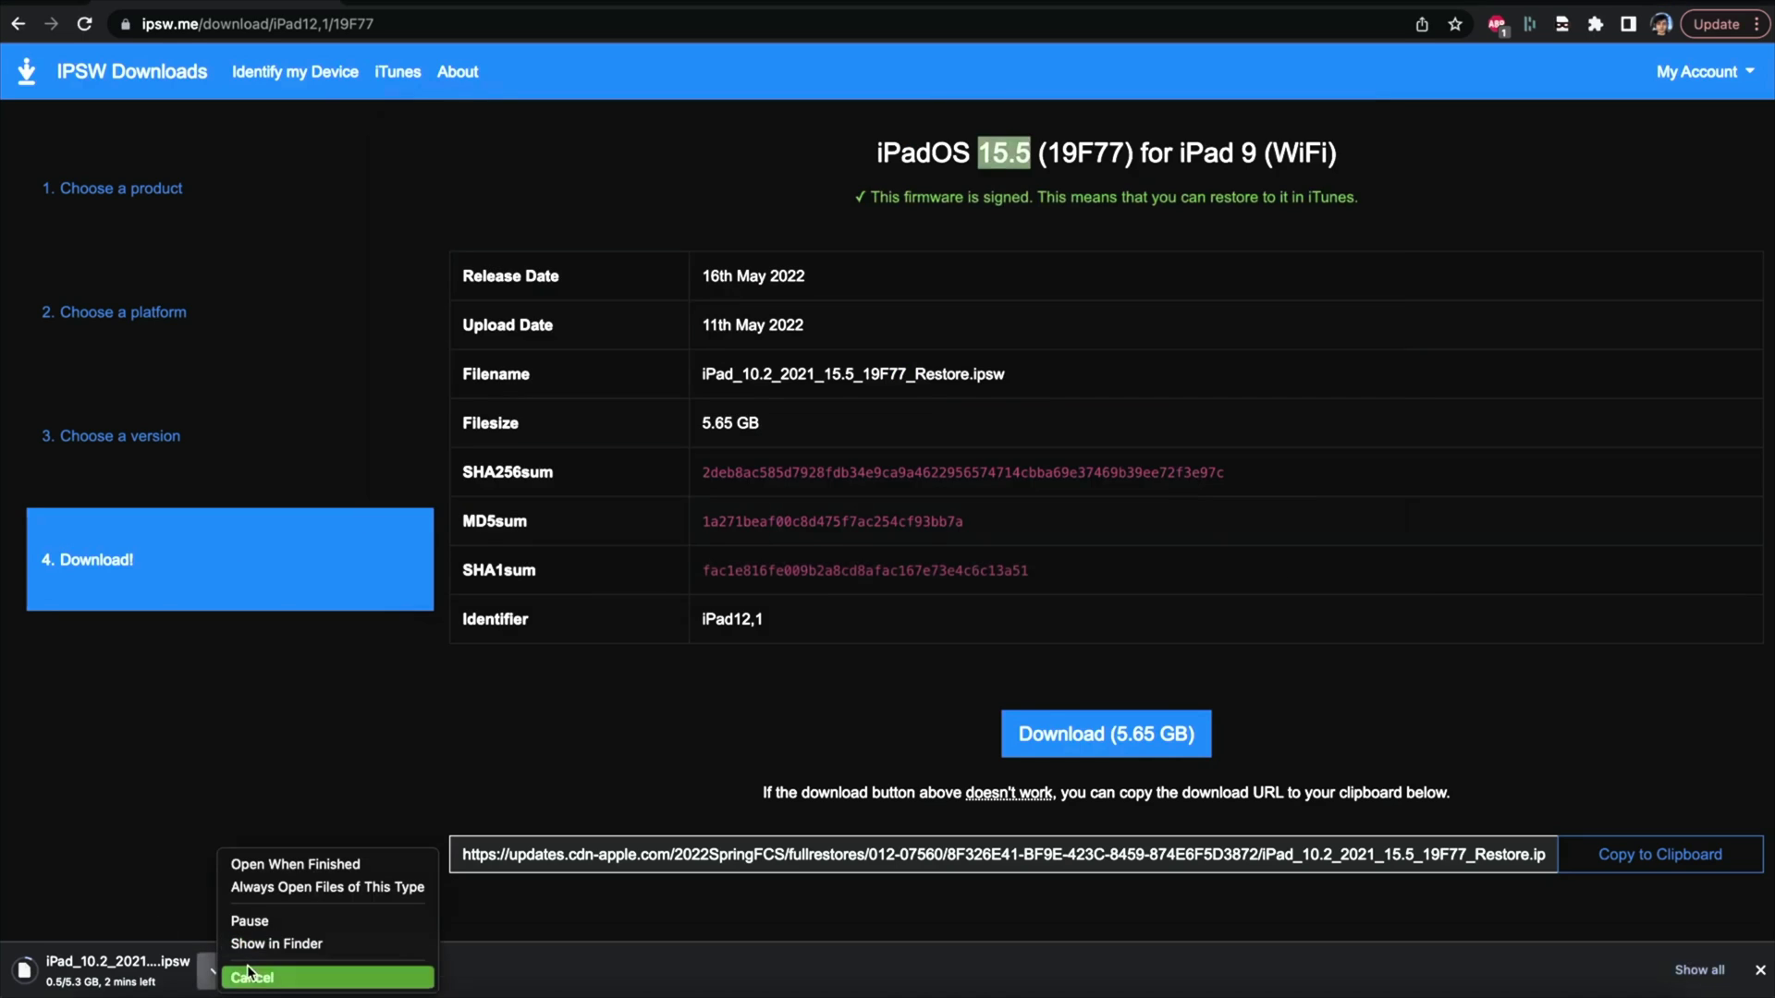
click(251, 976)
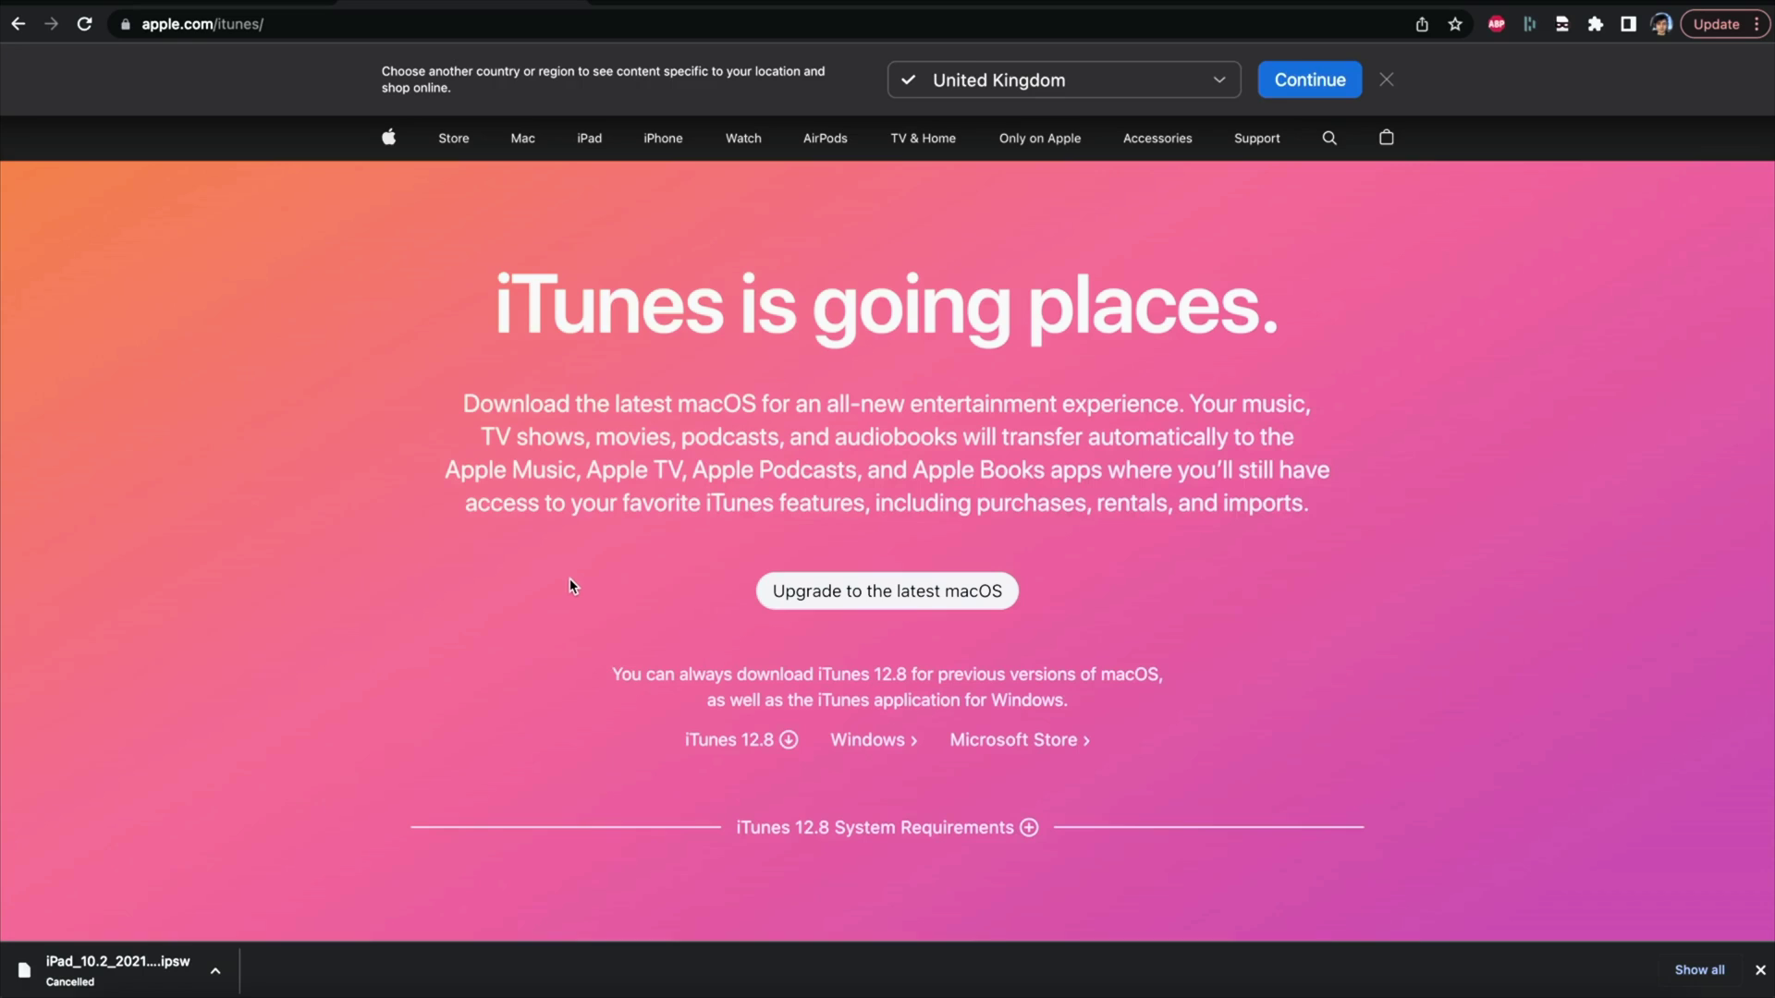
Find the Windows download of iTunes on Apple's iTunes page, looking beyond the Microsoft Store version.
click(1008, 742)
scroll(931, 725, down, 2)
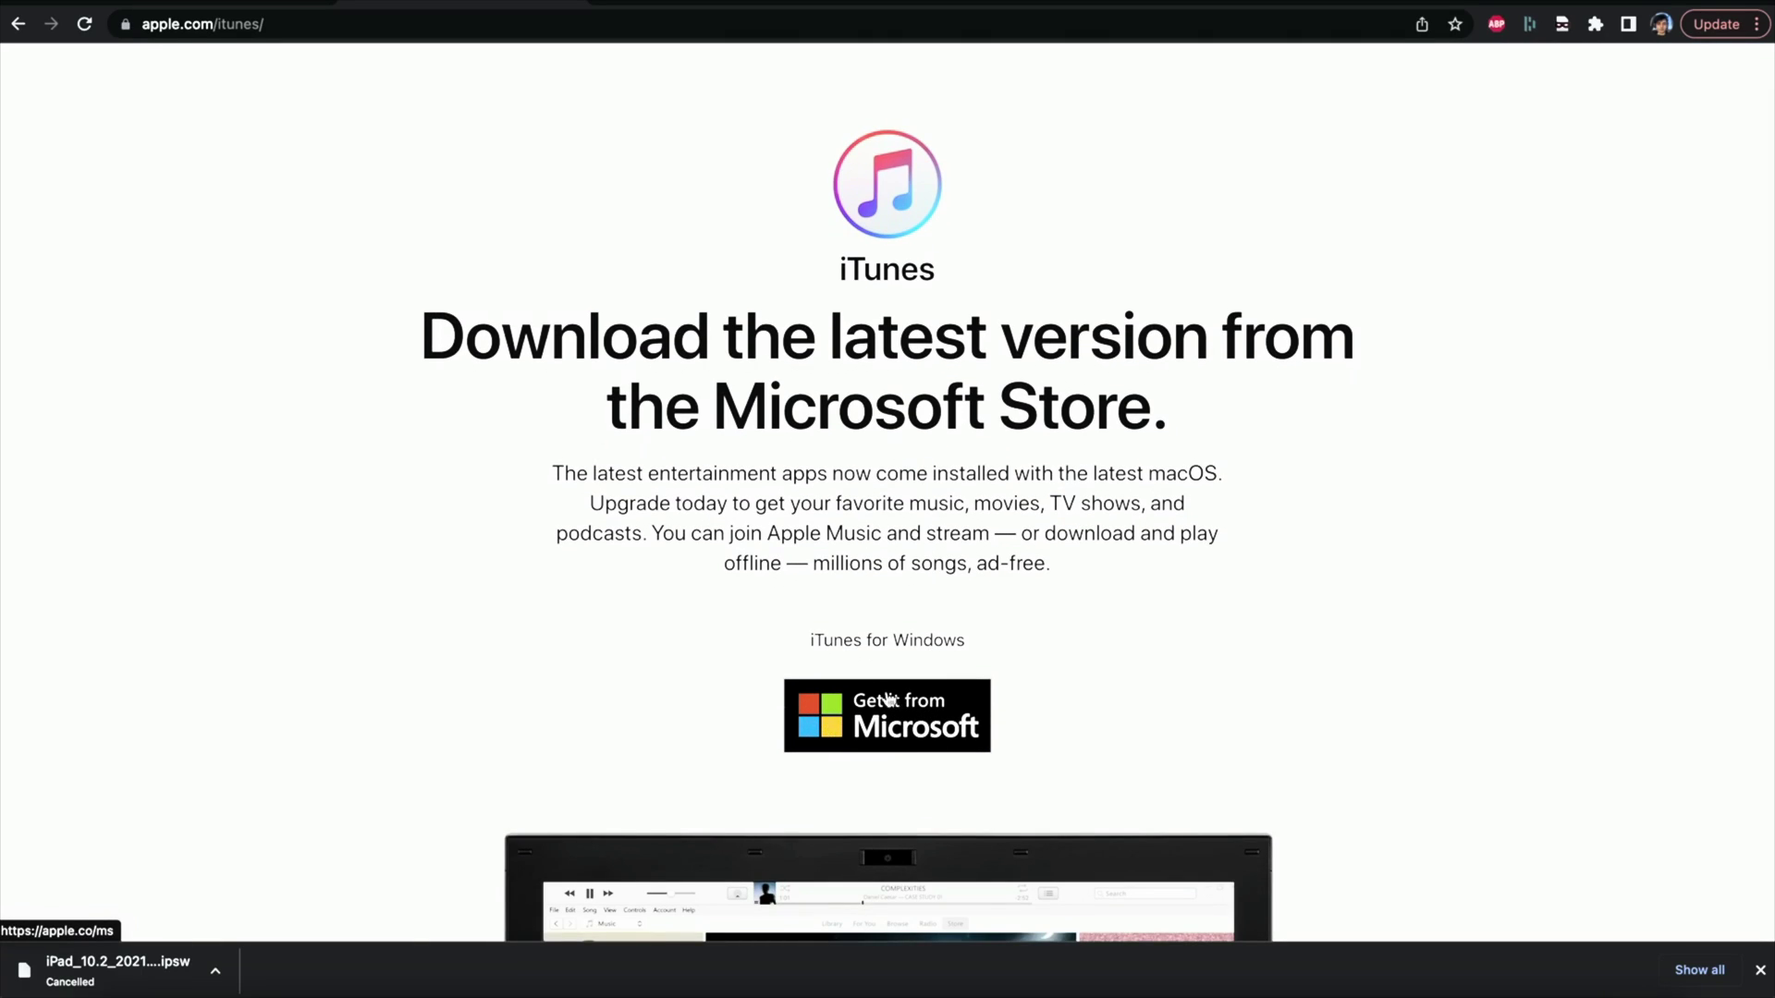
scroll(869, 762, down, 3)
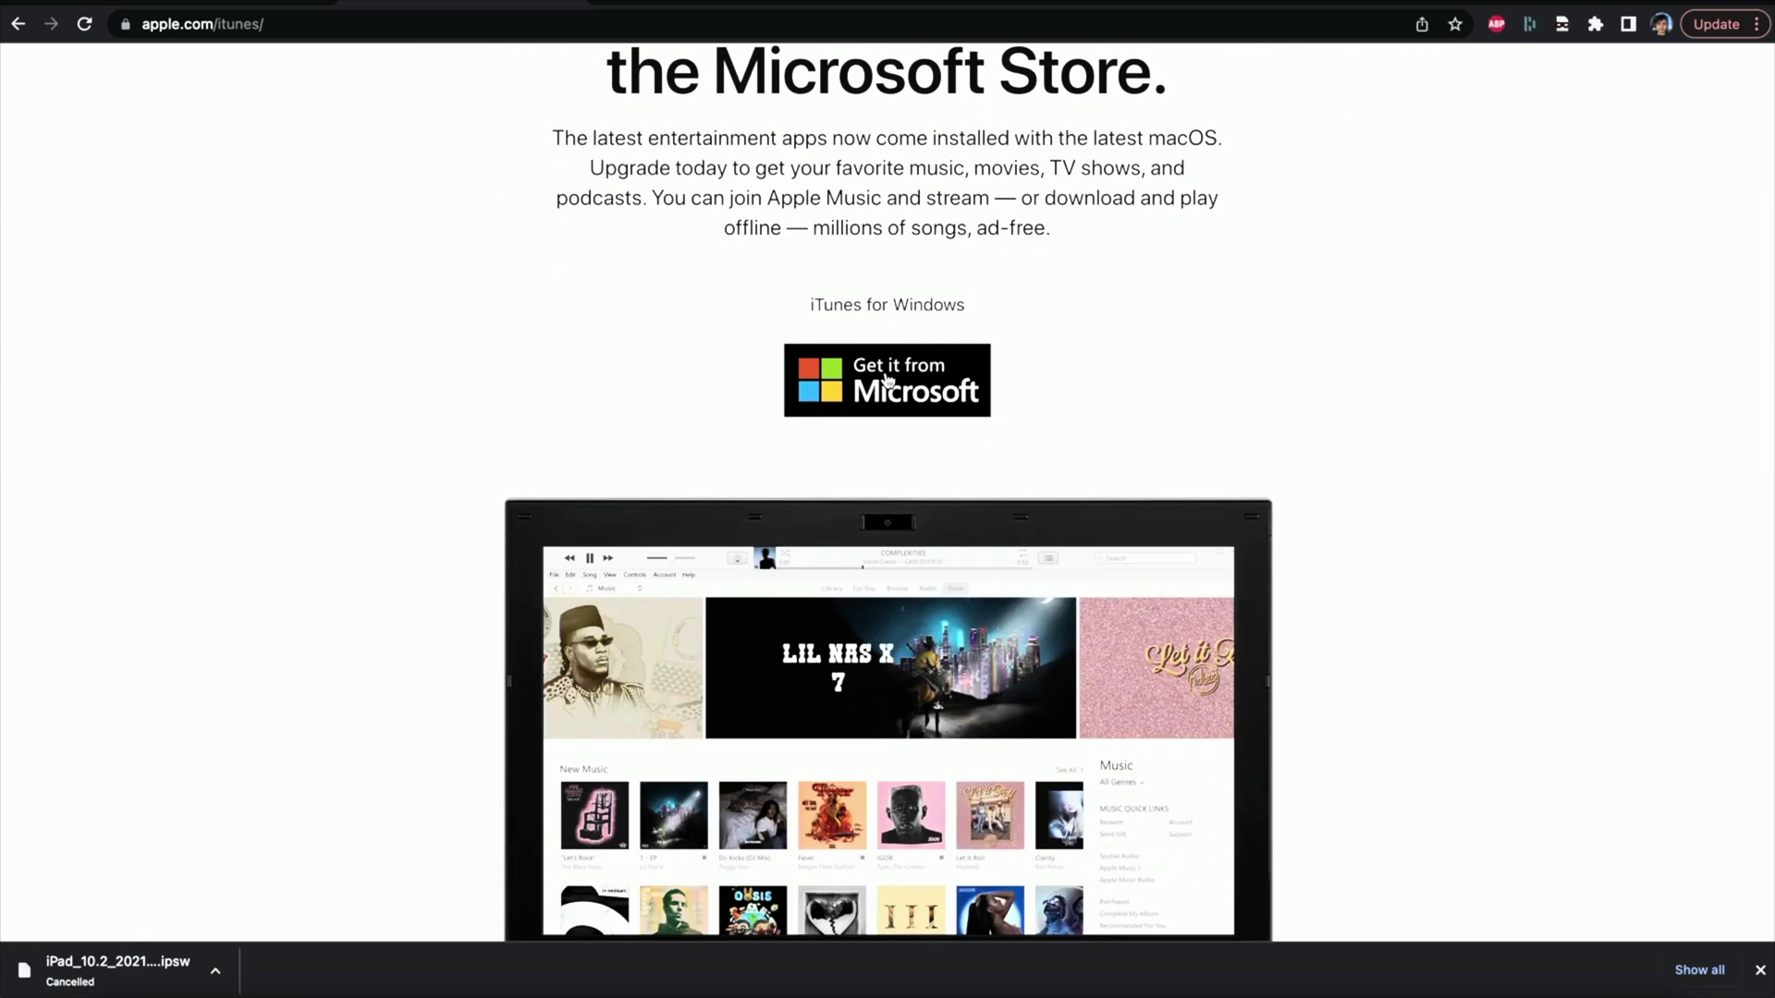
scroll(890, 379, down, 7)
scroll(666, 474, up, 5)
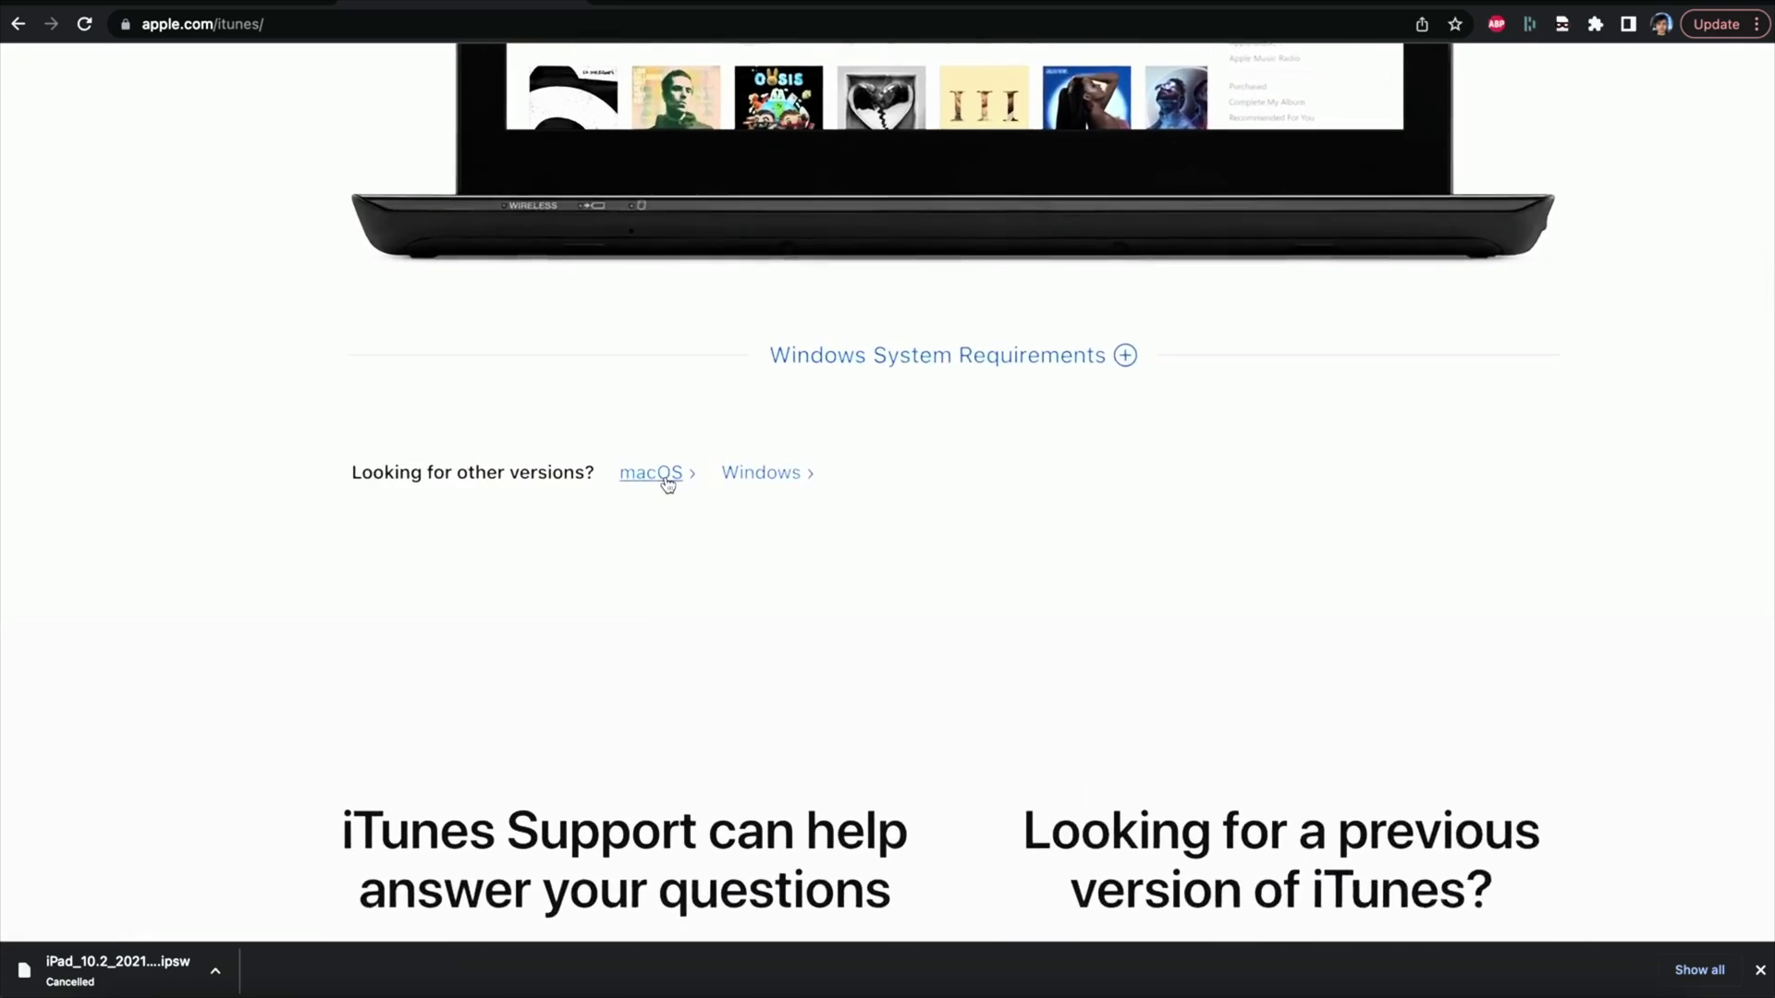
click(758, 473)
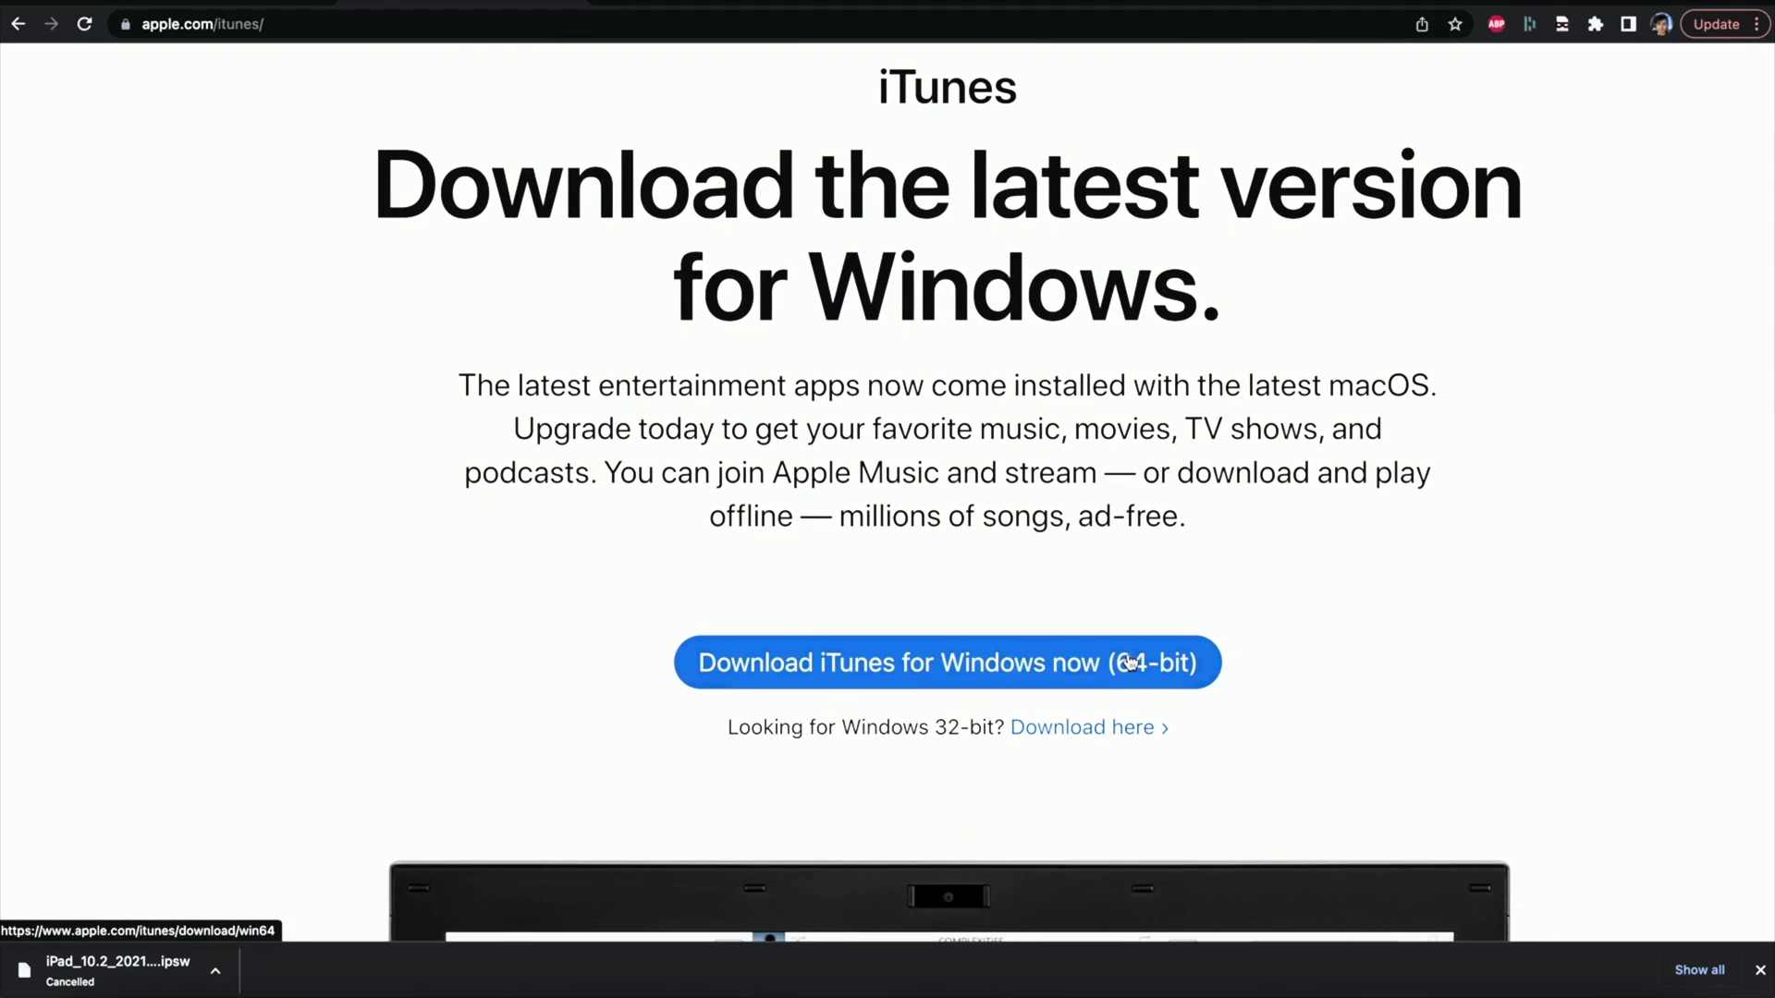
Switch to Finder, open the connected iPad, and skip its automatic backup and sync.
mouse_move(112, 994)
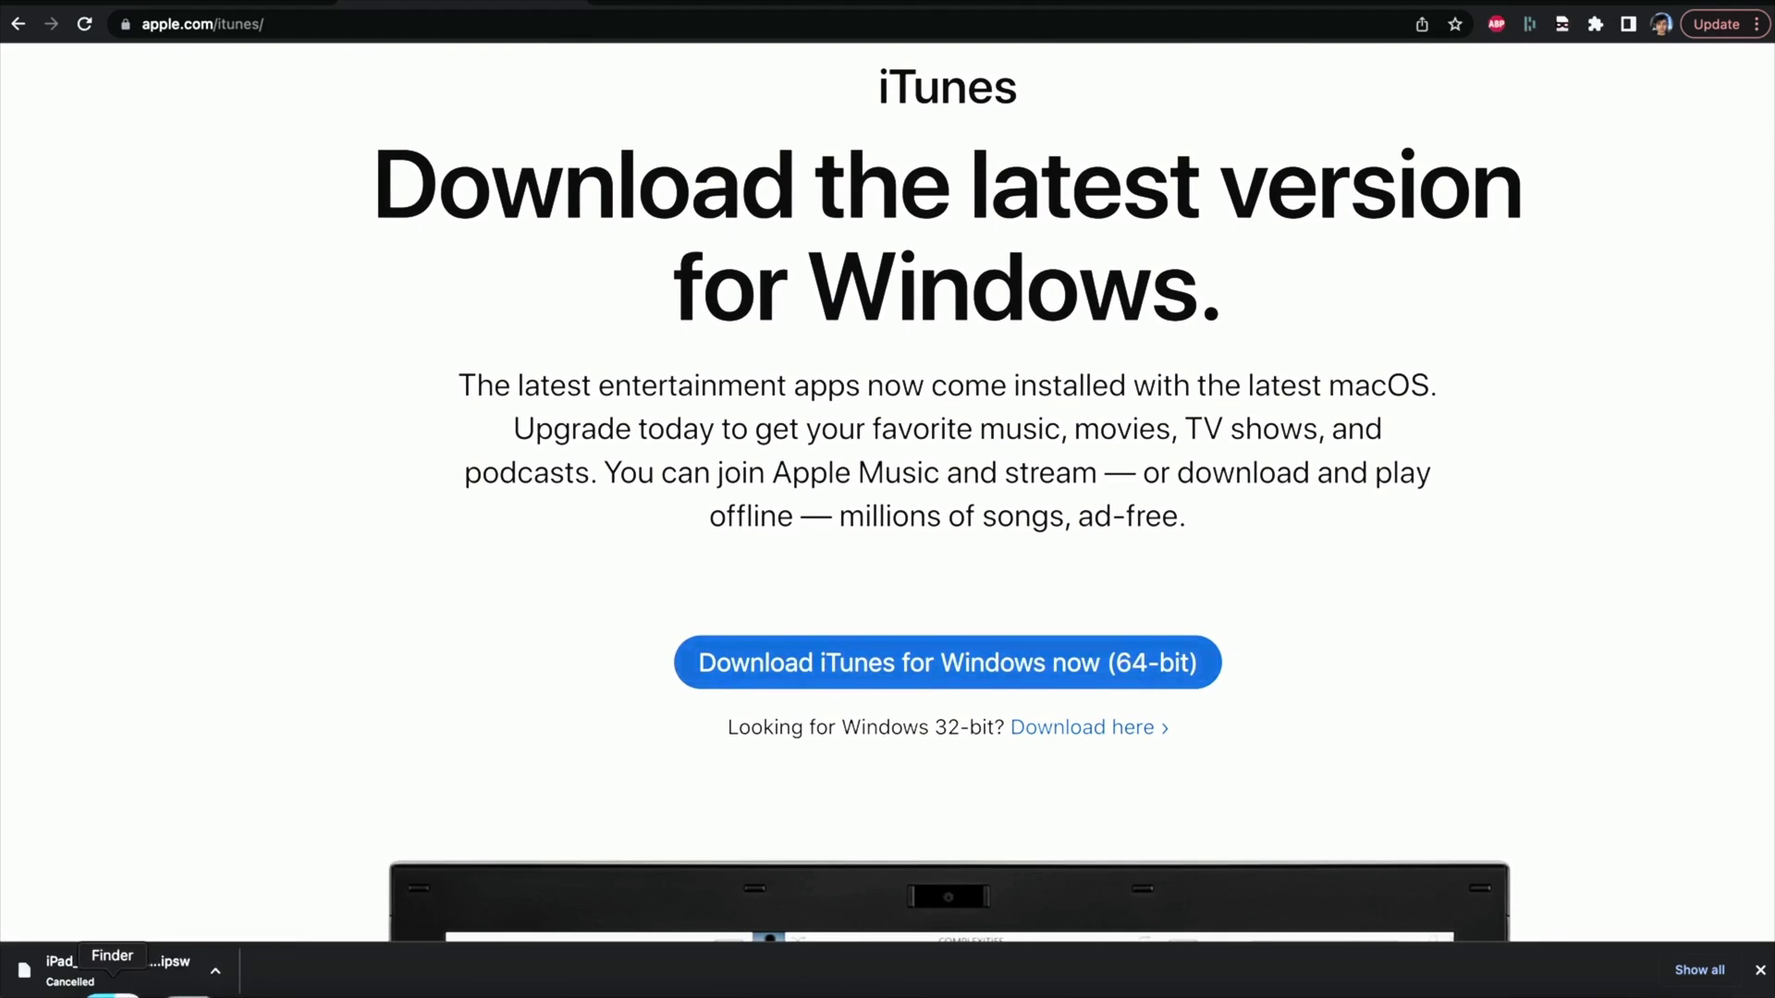
click(112, 994)
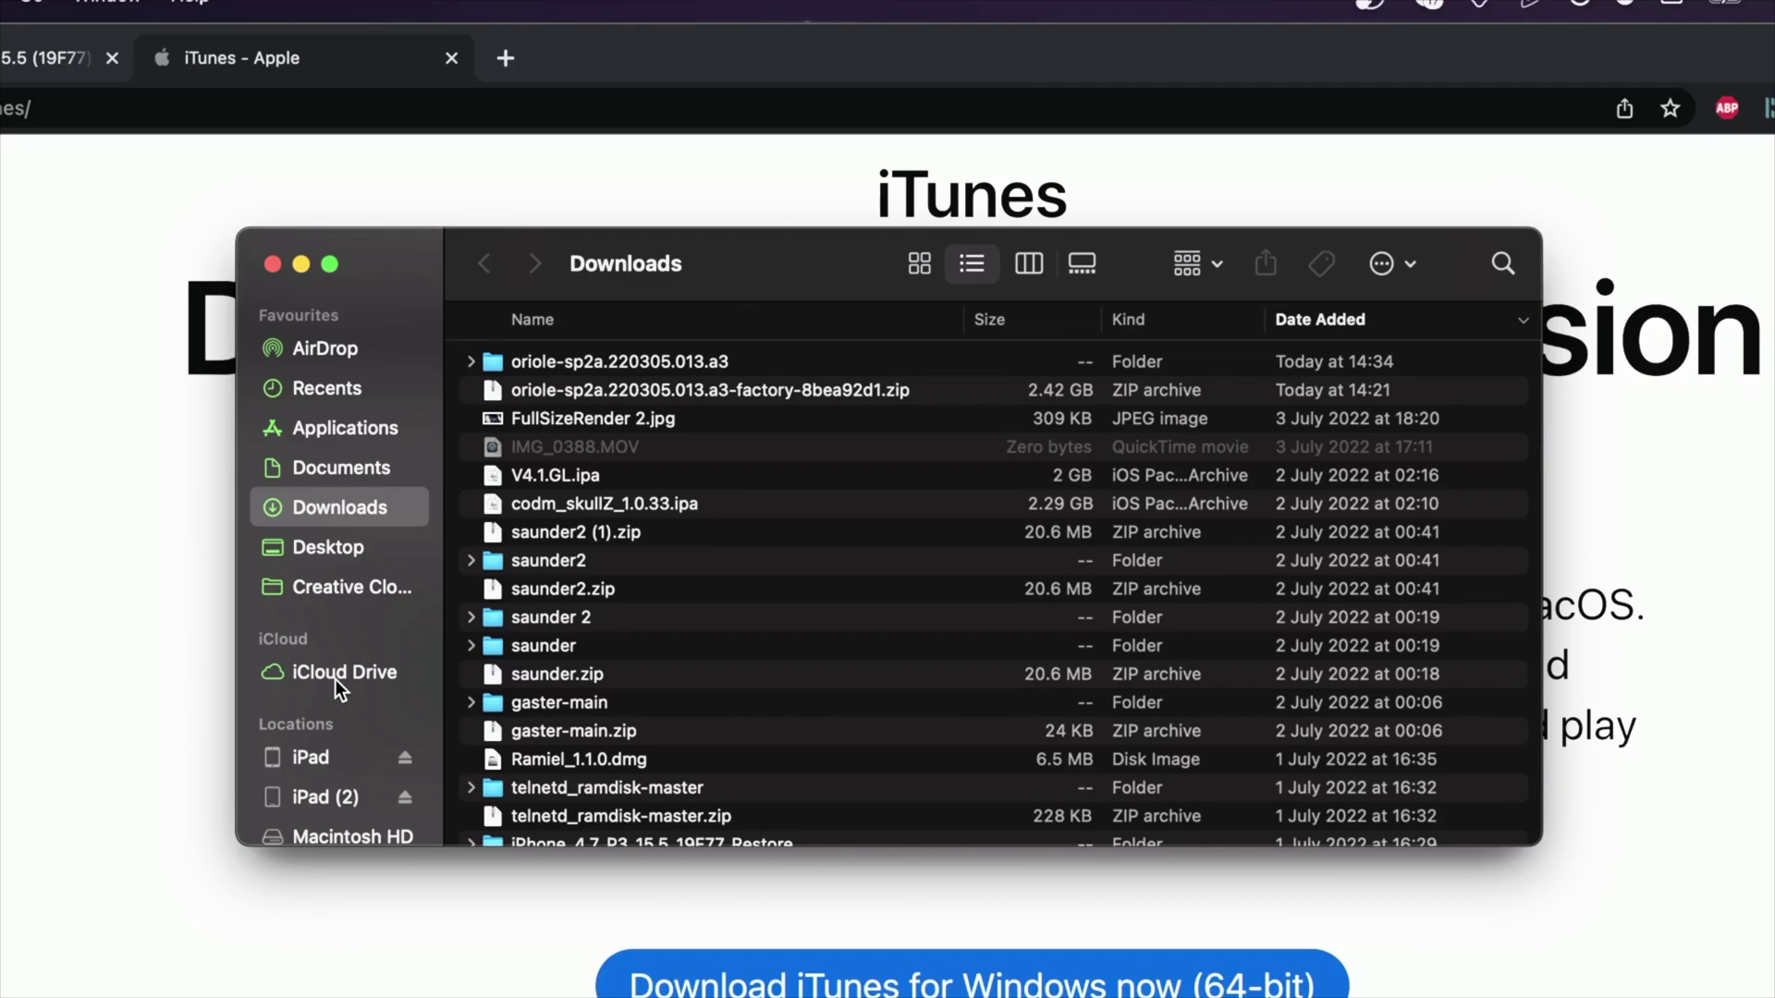
click(314, 758)
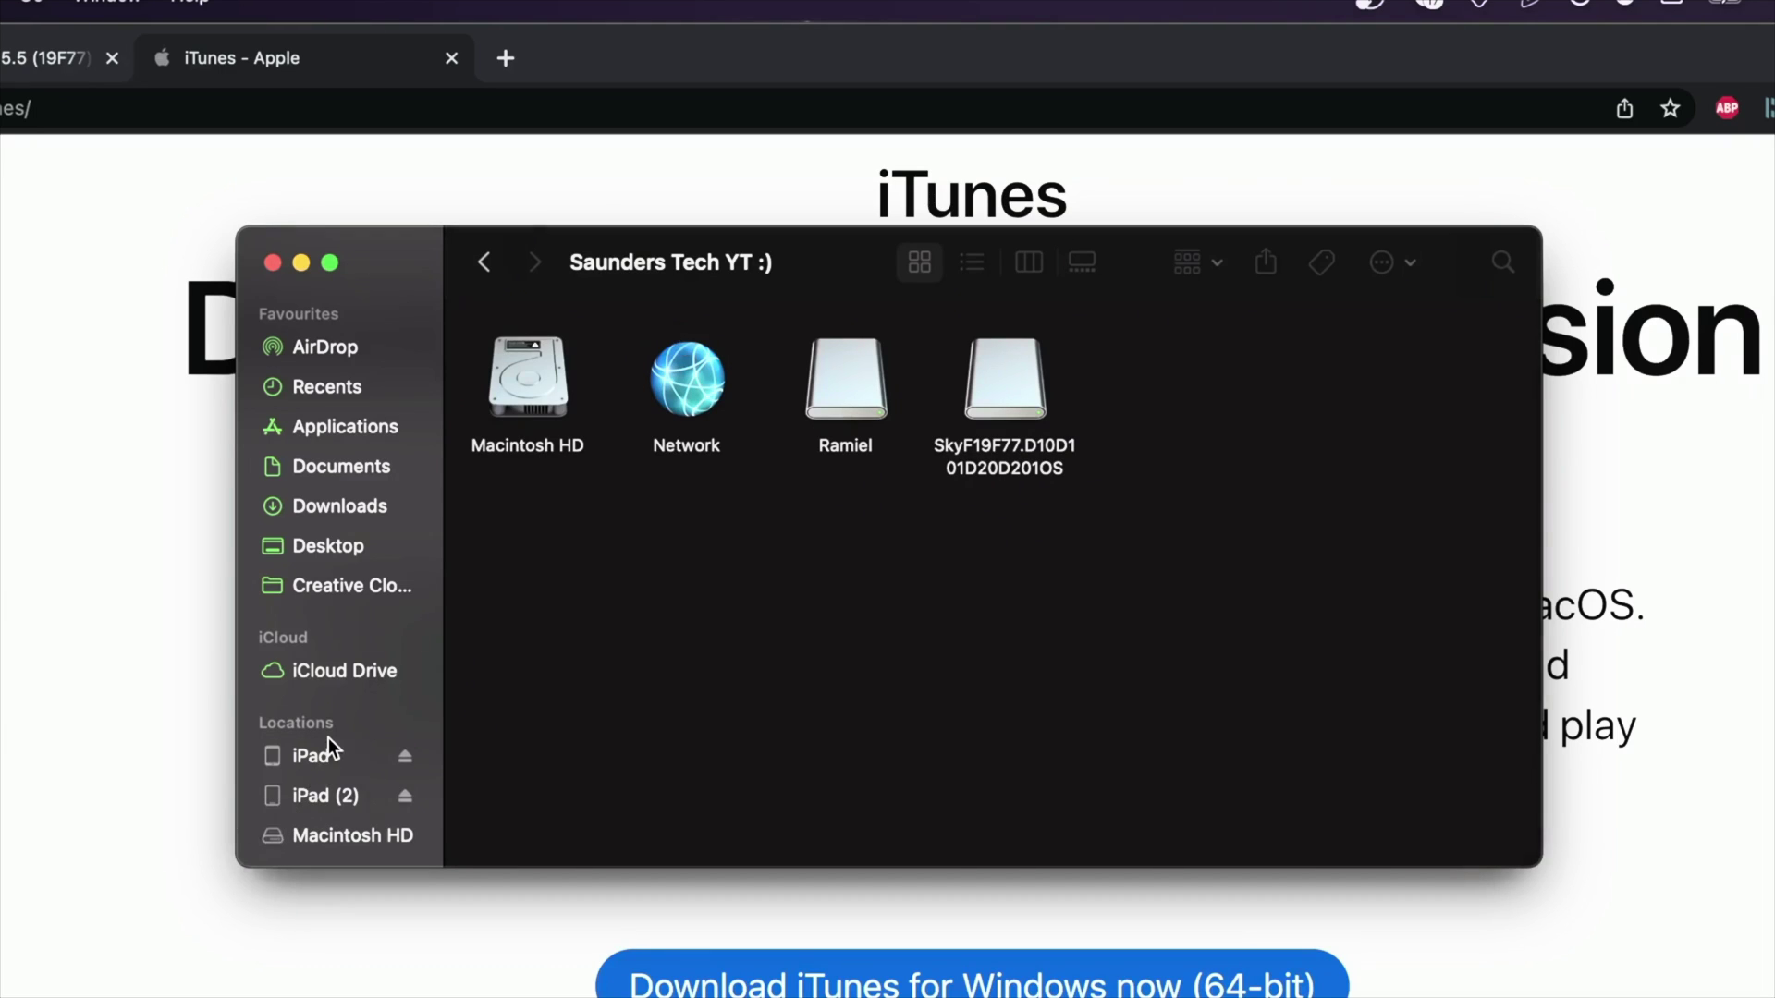
click(314, 754)
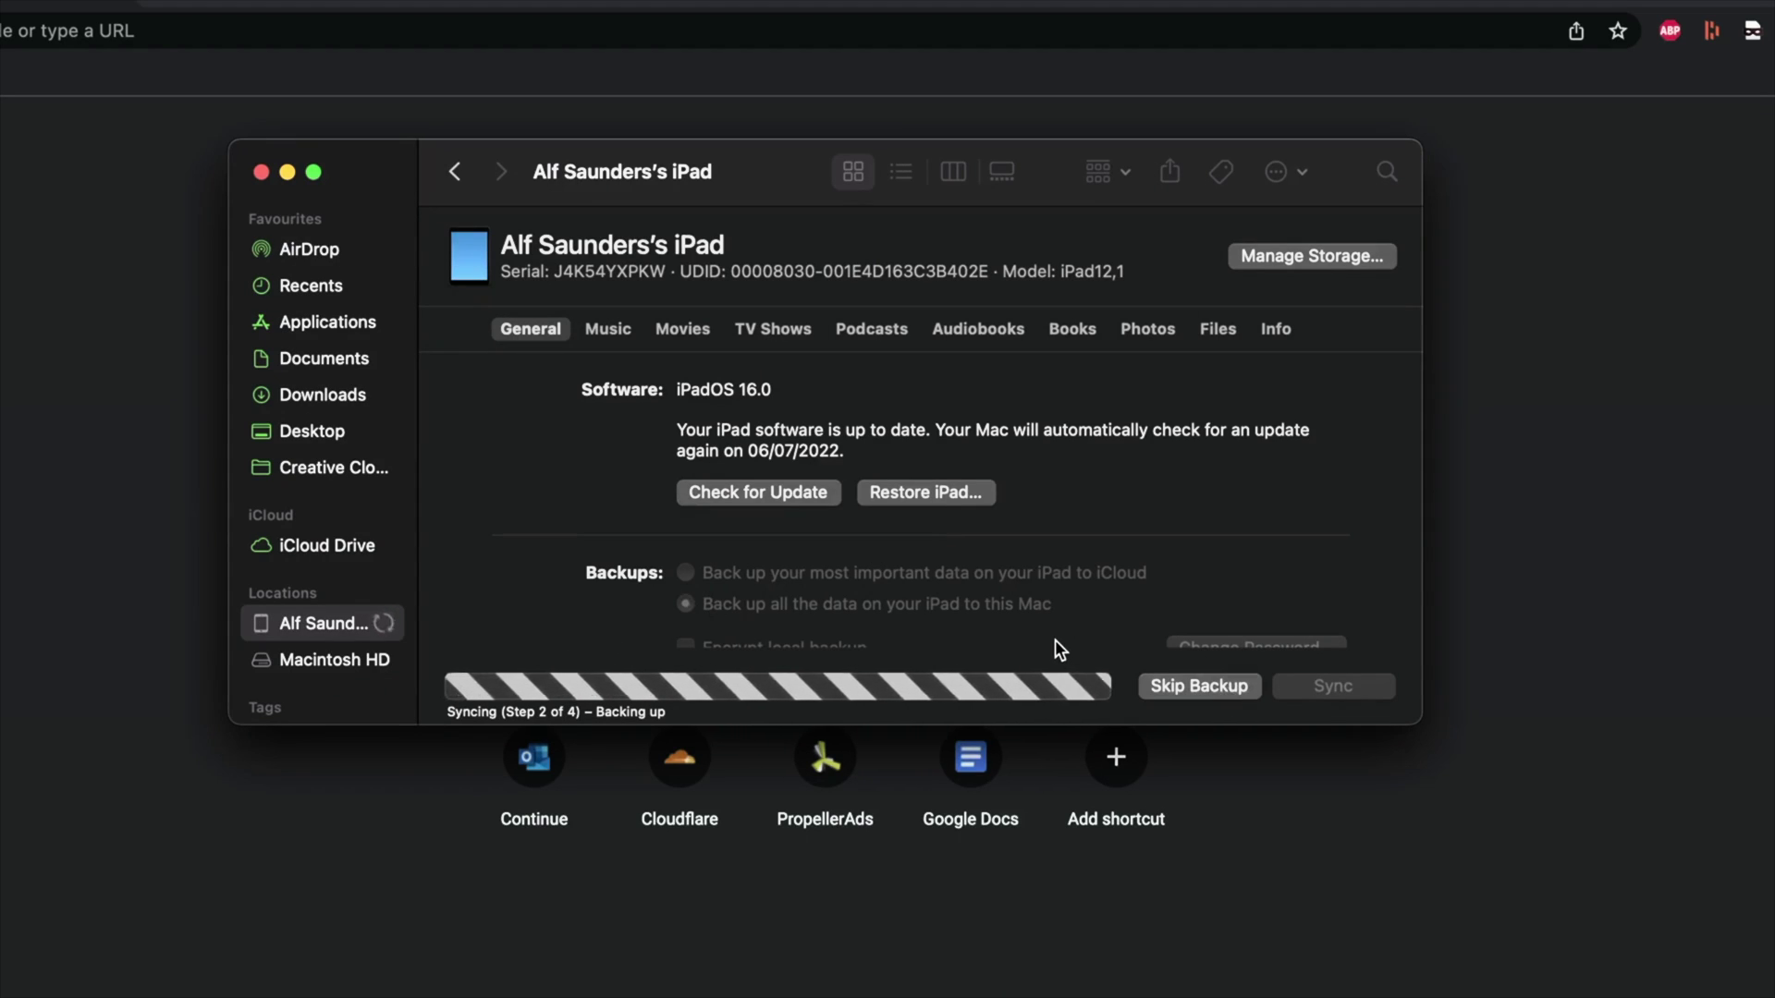
click(1180, 685)
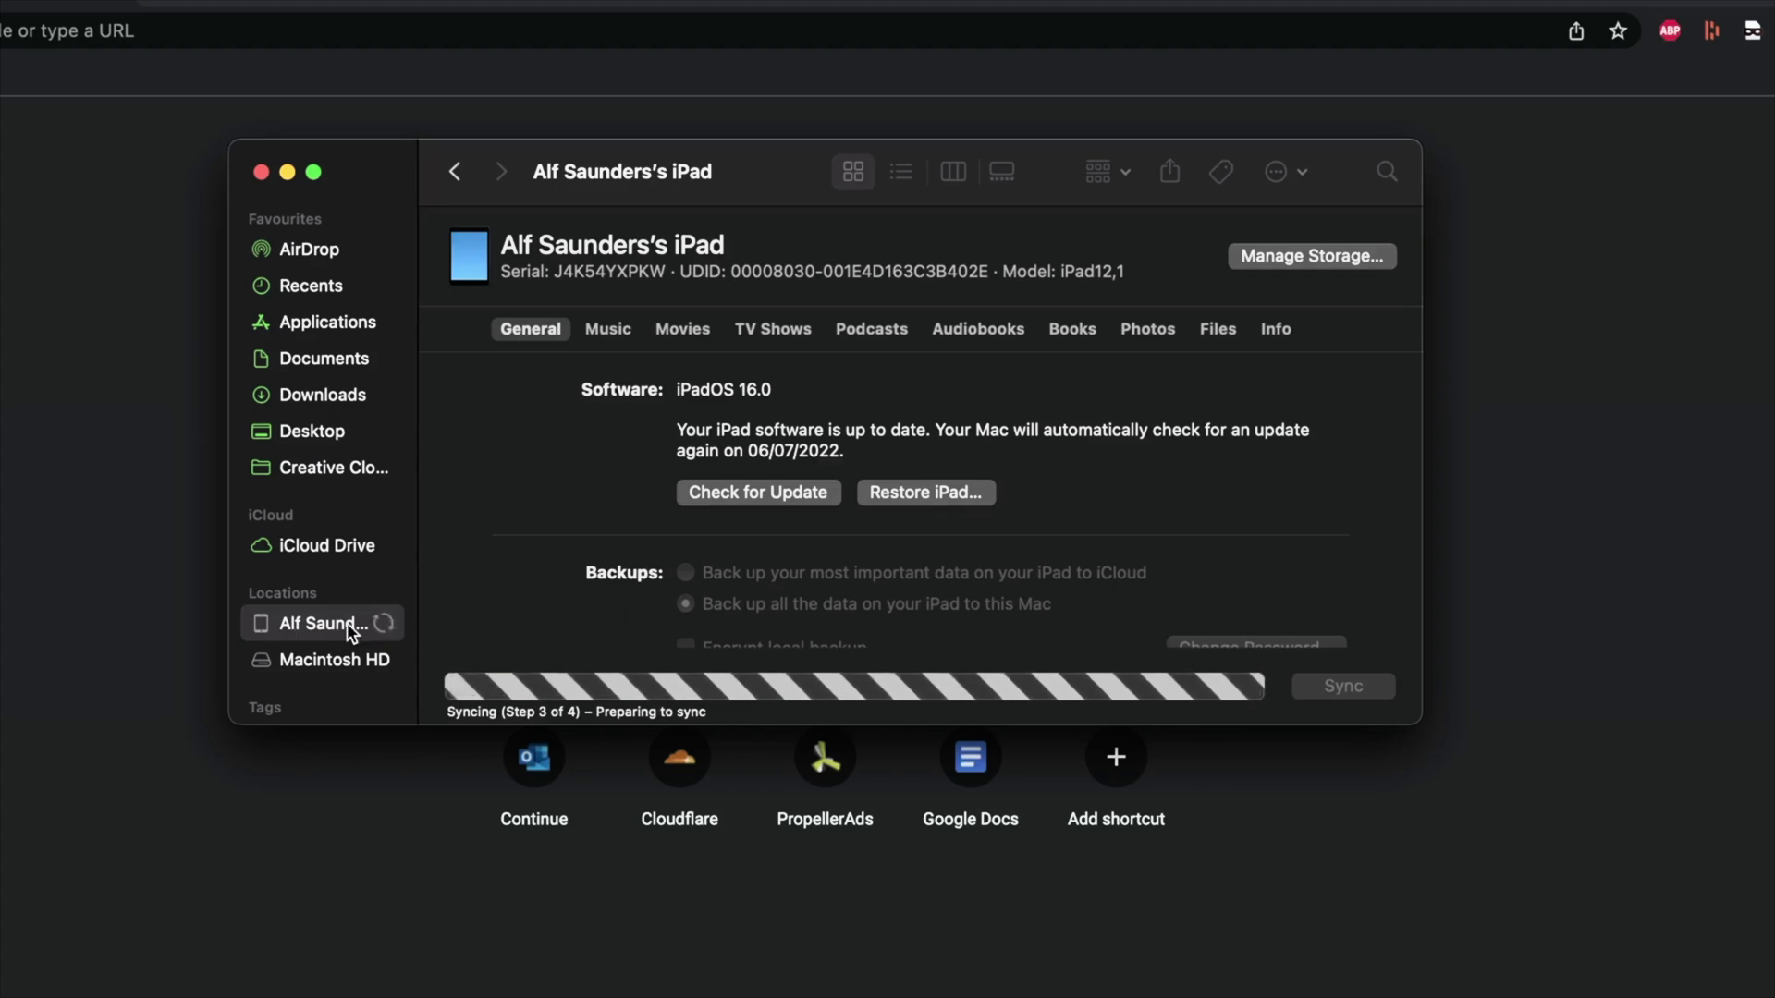
click(384, 623)
Start a manual backup of the iPad's data to this Mac.
scroll(629, 608, down, 5)
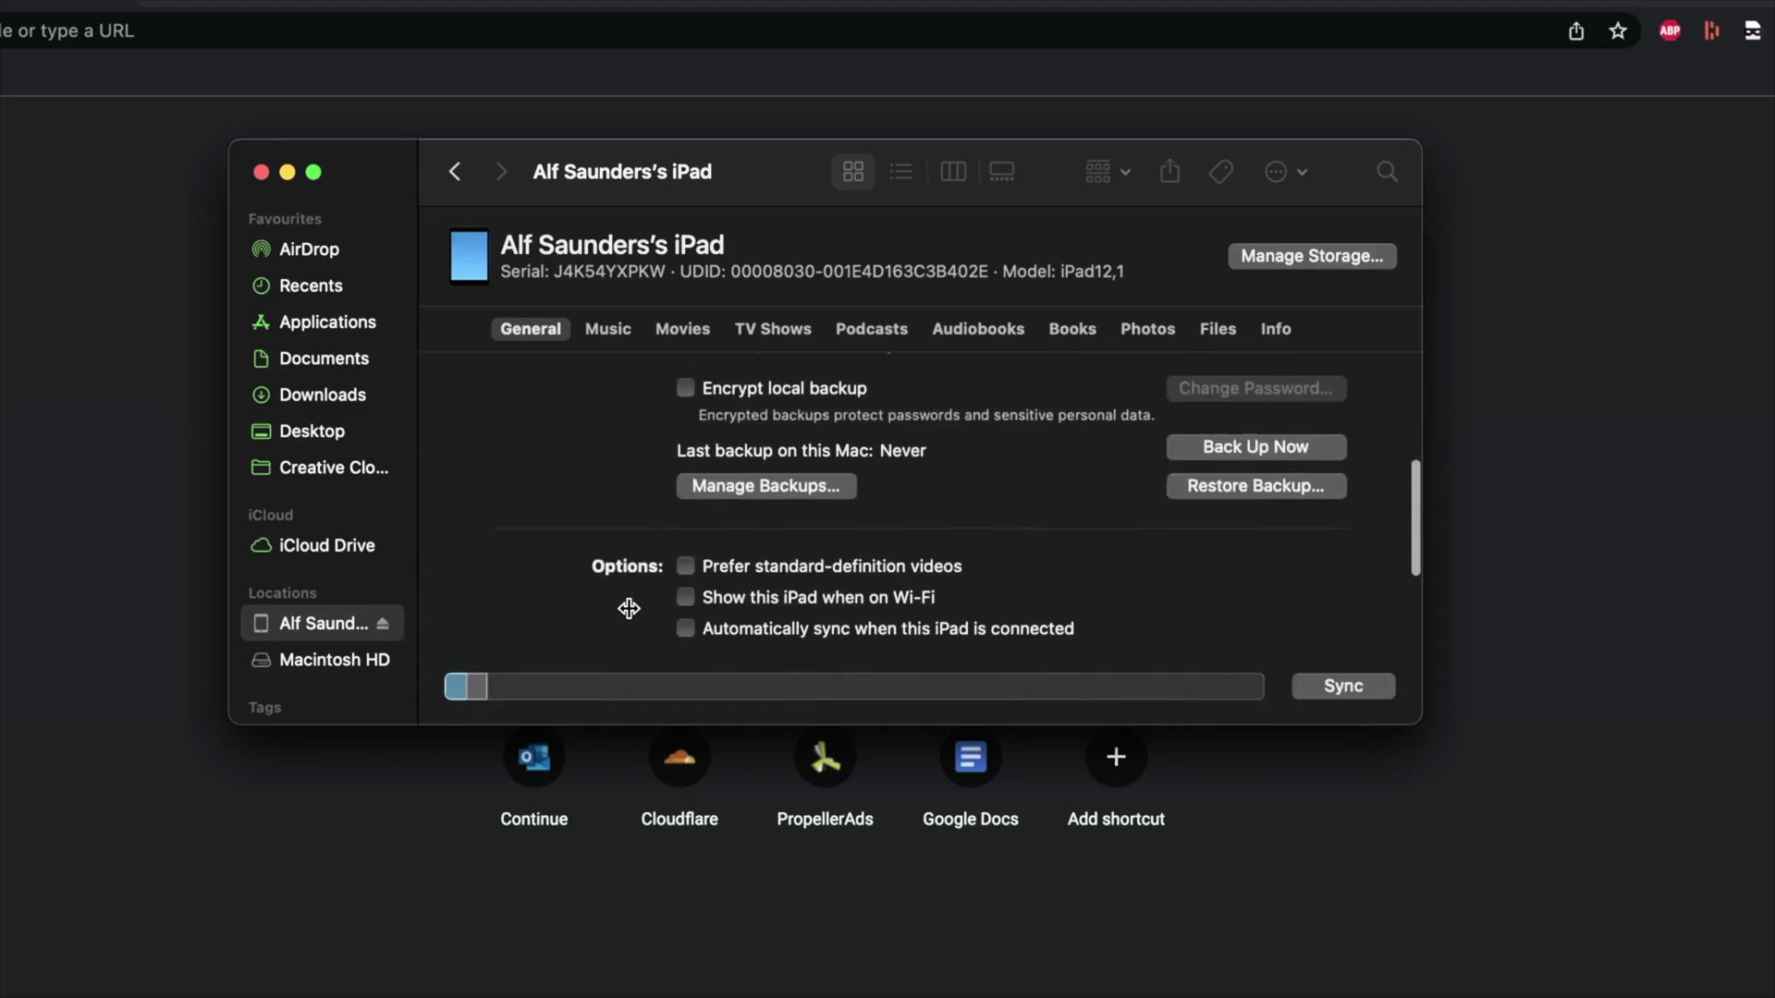
scroll(628, 608, up, 2)
scroll(628, 608, up, 3)
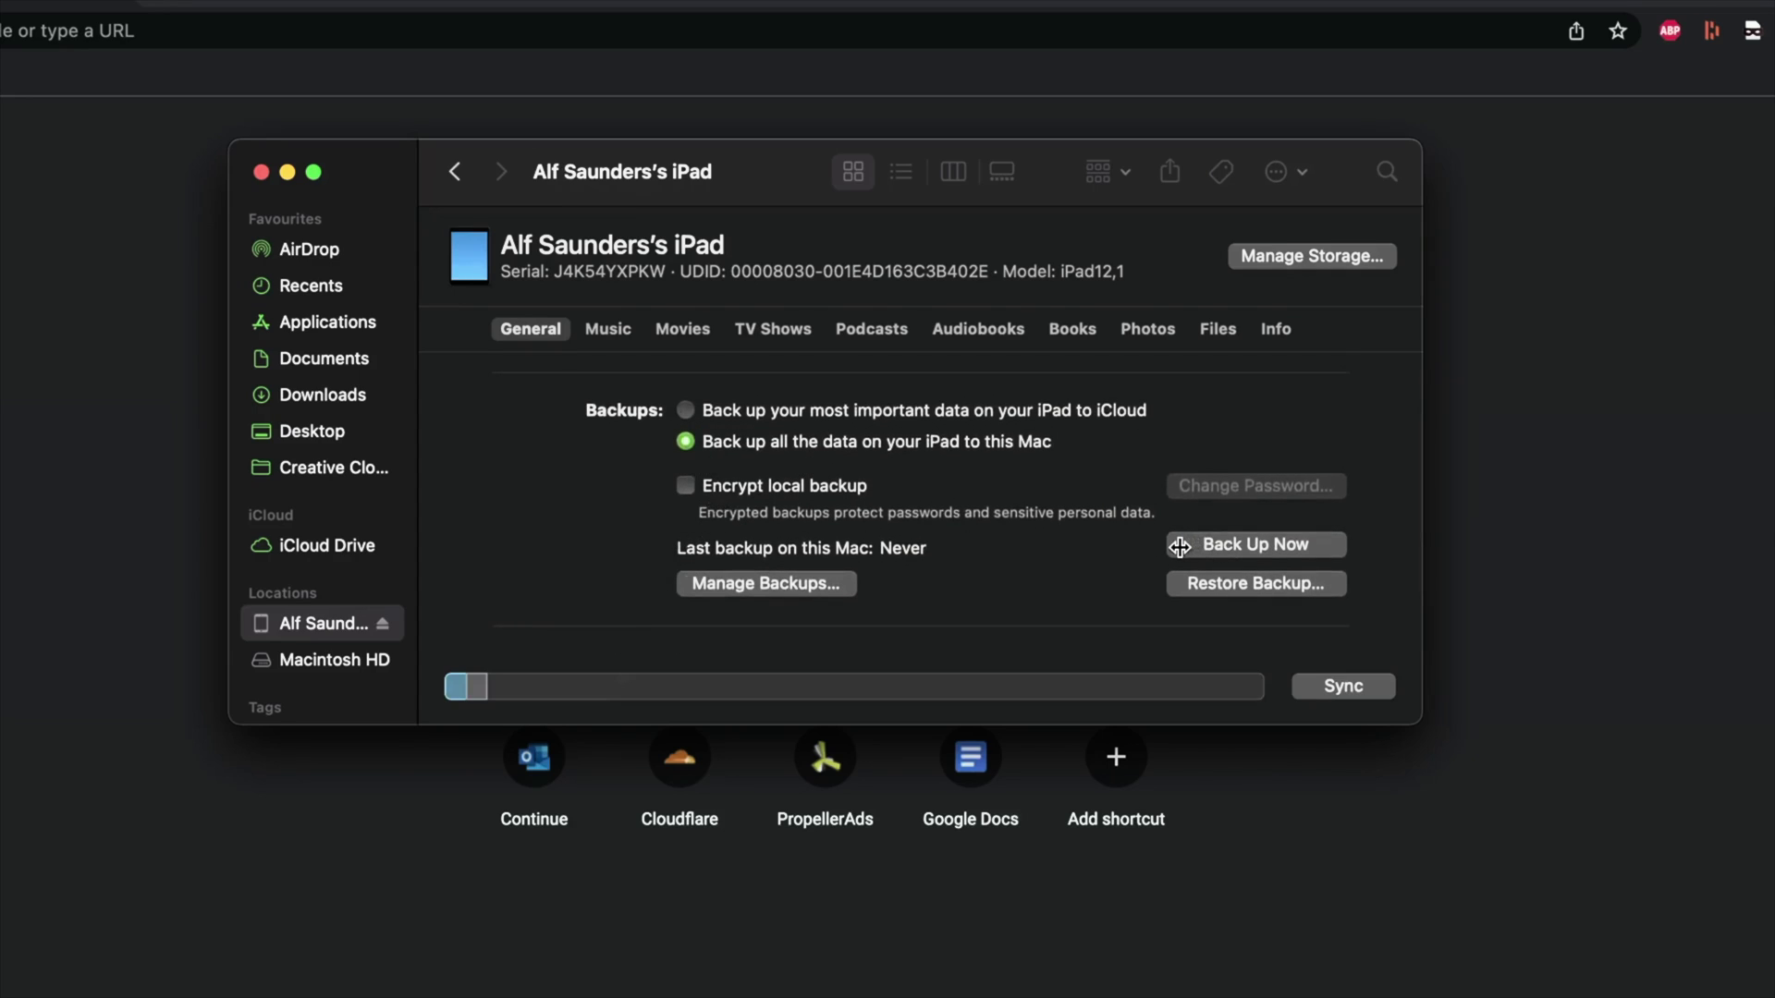
click(1187, 547)
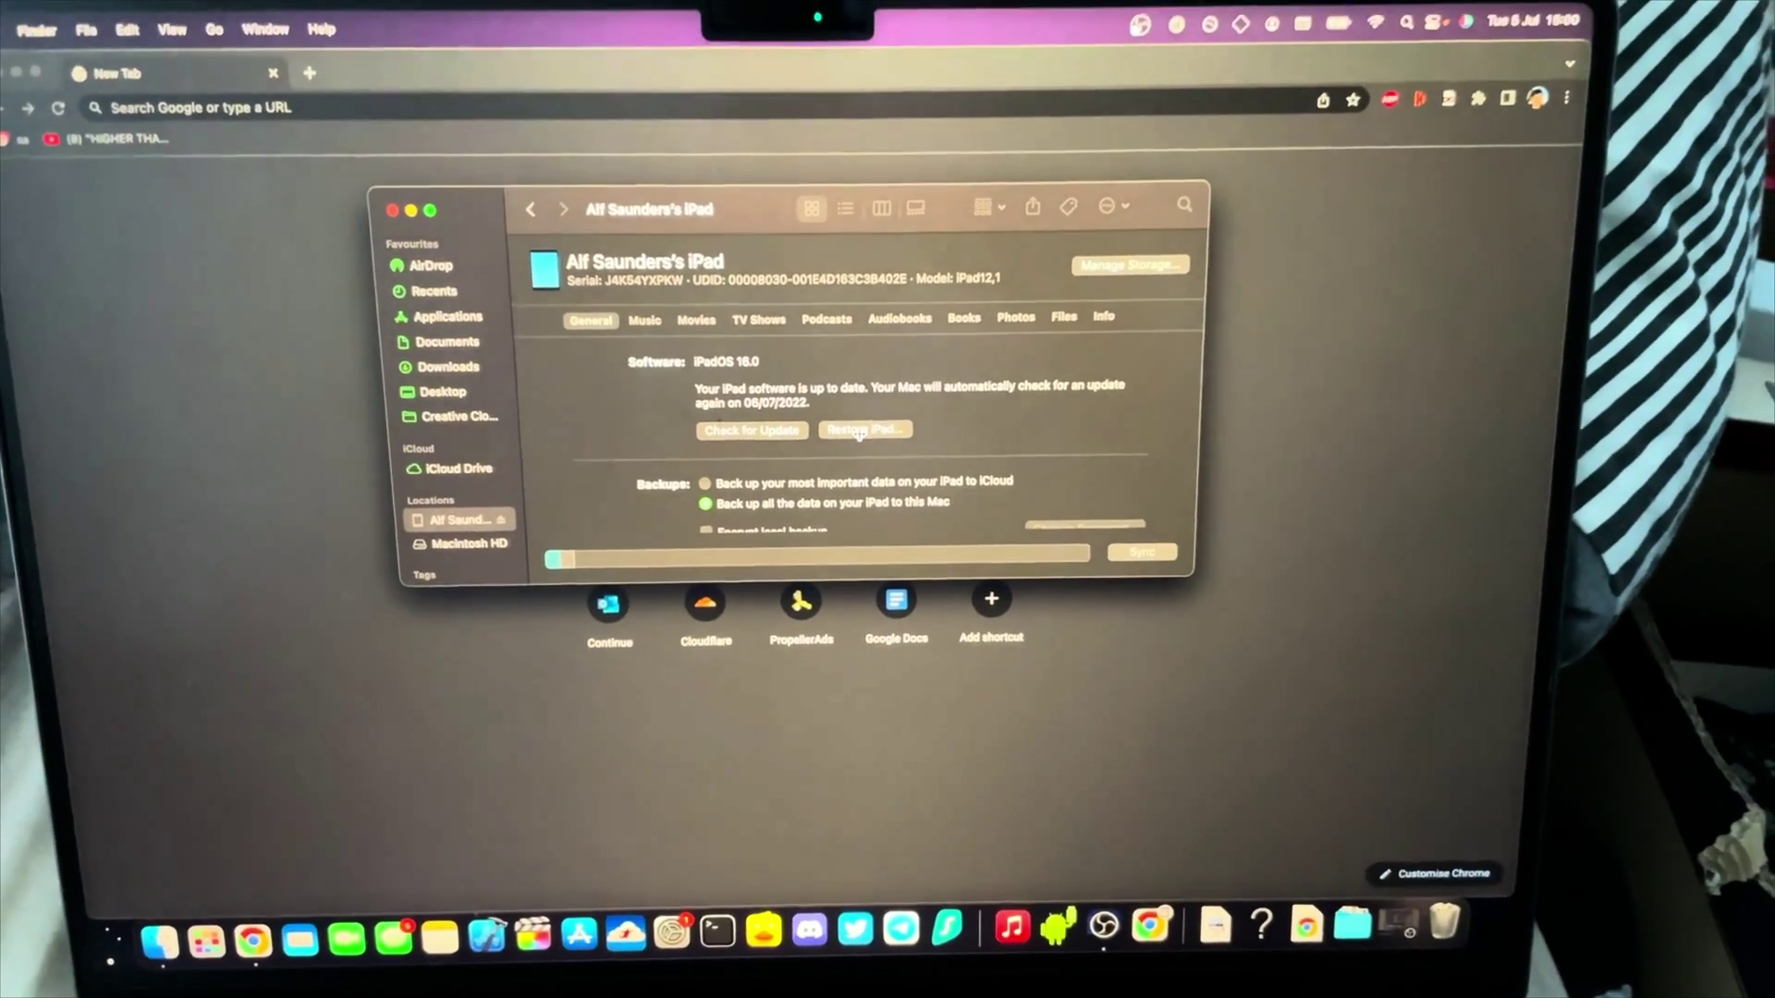
Restore the iPad using the iPad_10.2_2021_15.5_19F77_Restore.ipsw firmware file from the Downloads folder.
alt+click(858, 432)
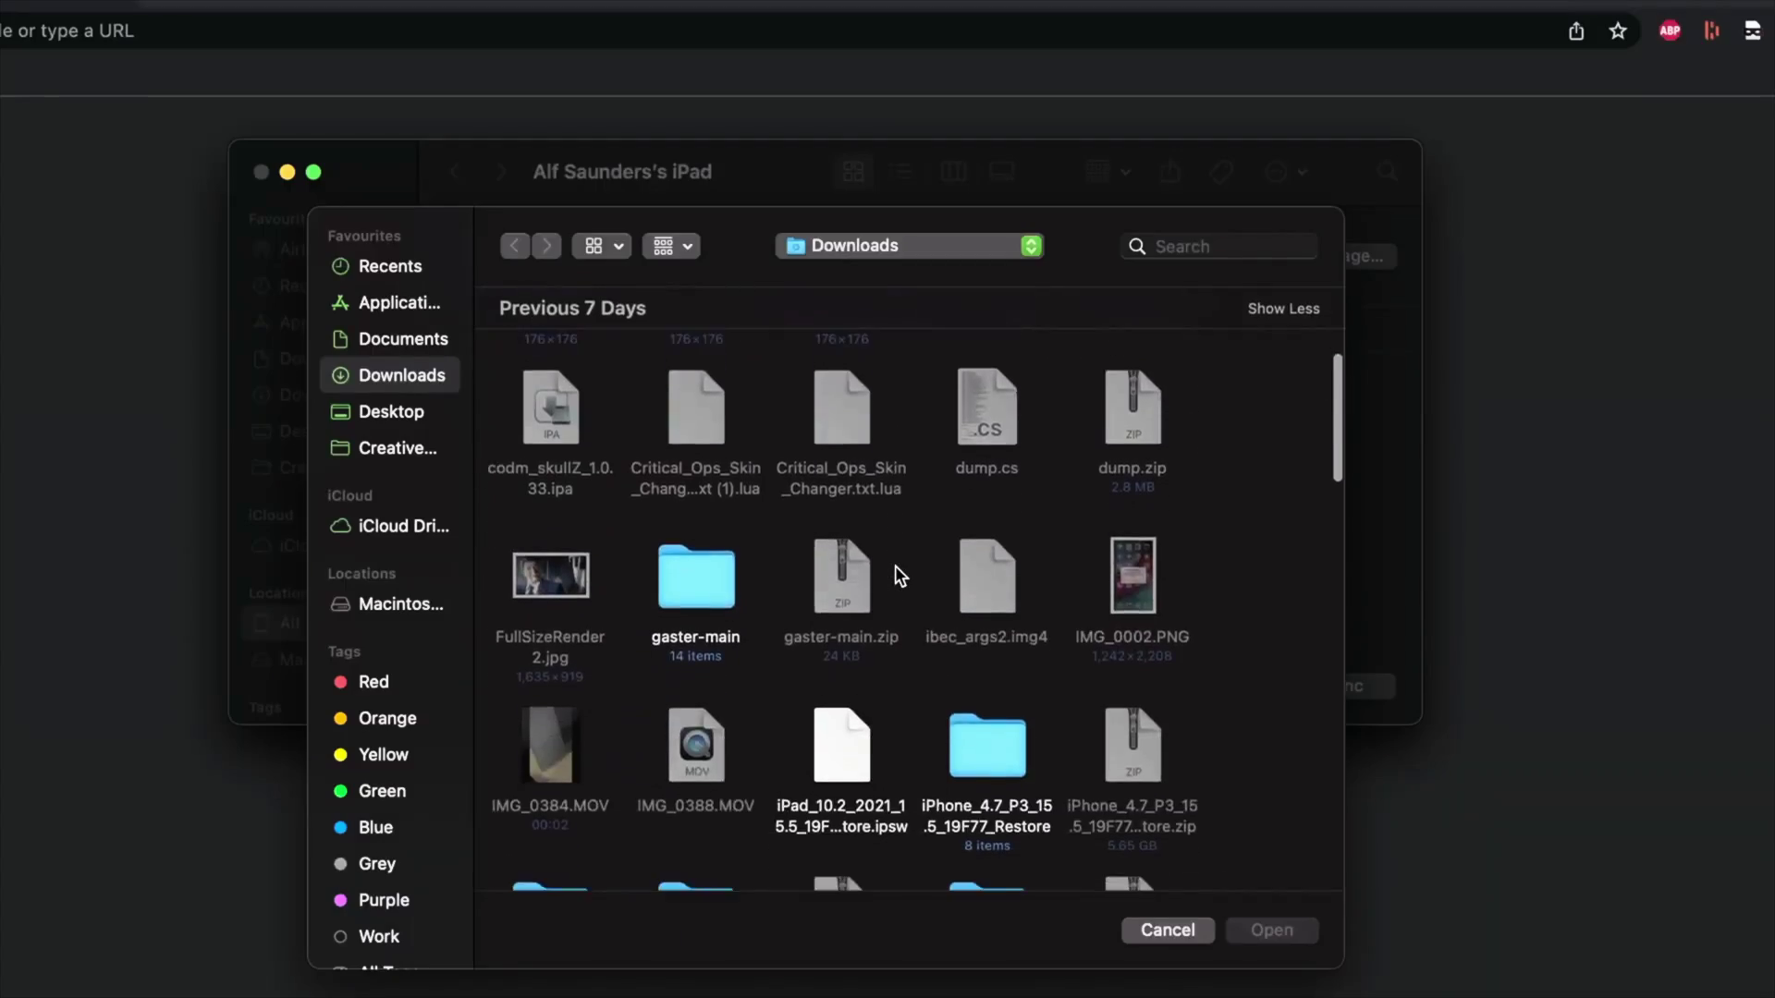
scroll(895, 566, down, 3)
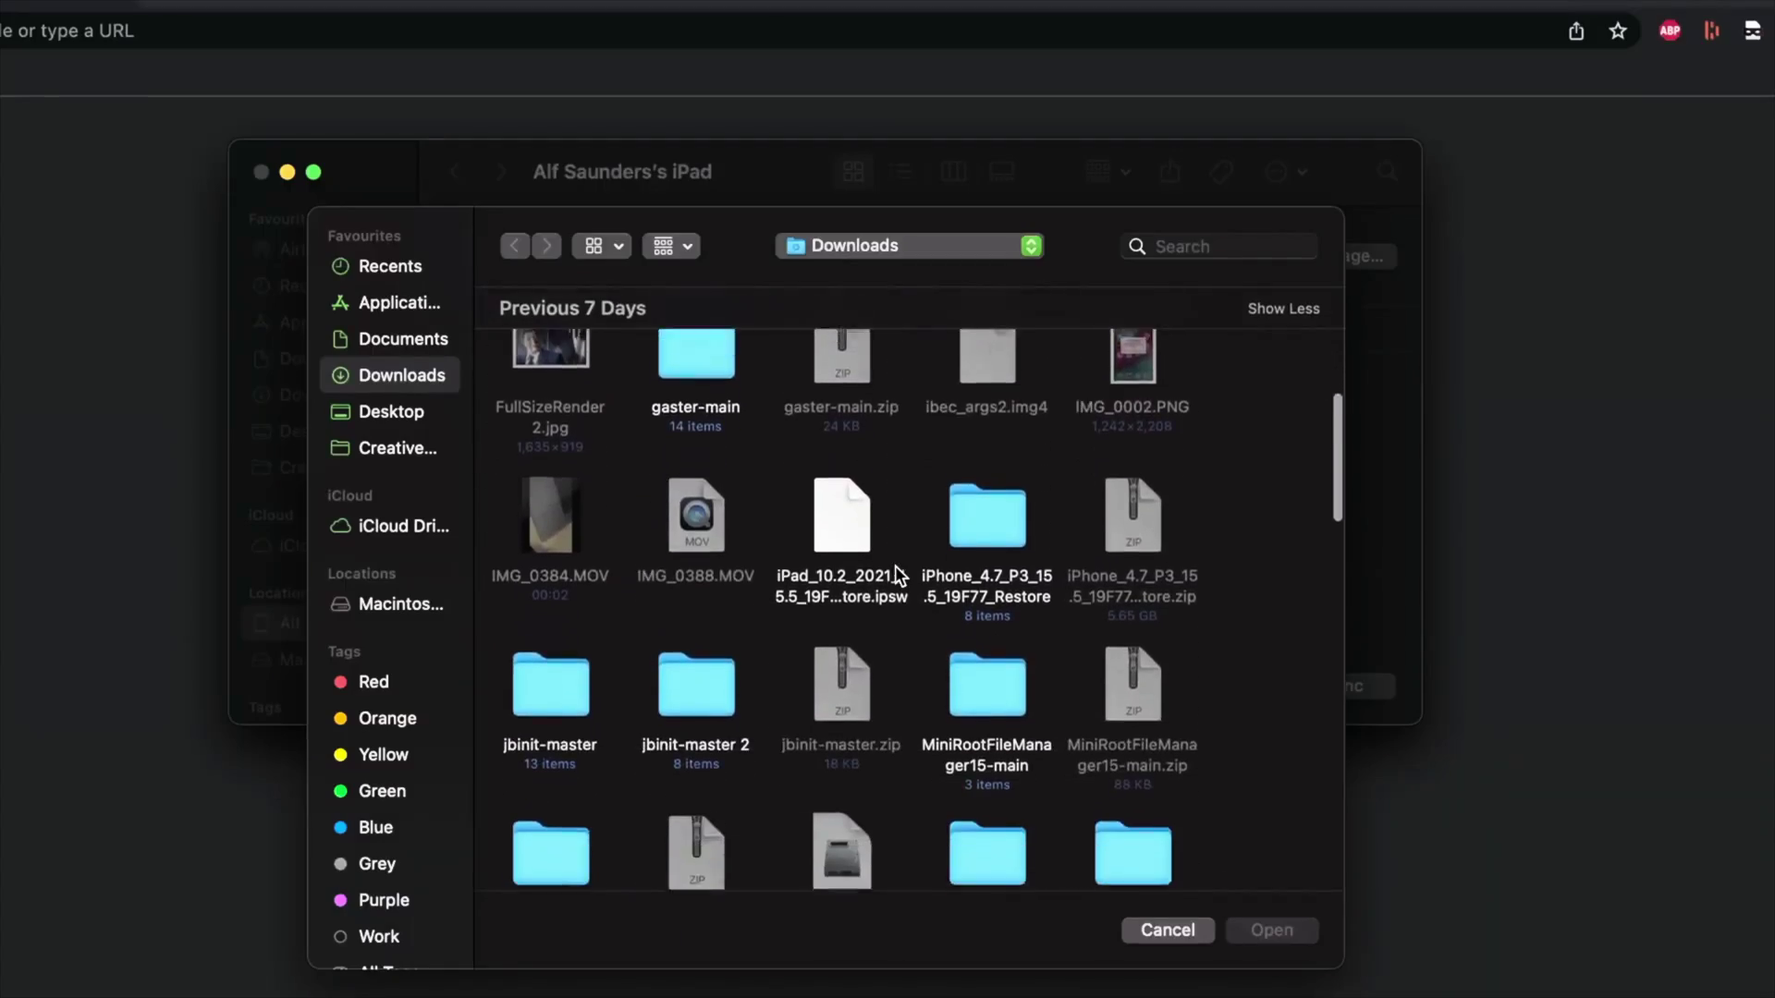
click(846, 453)
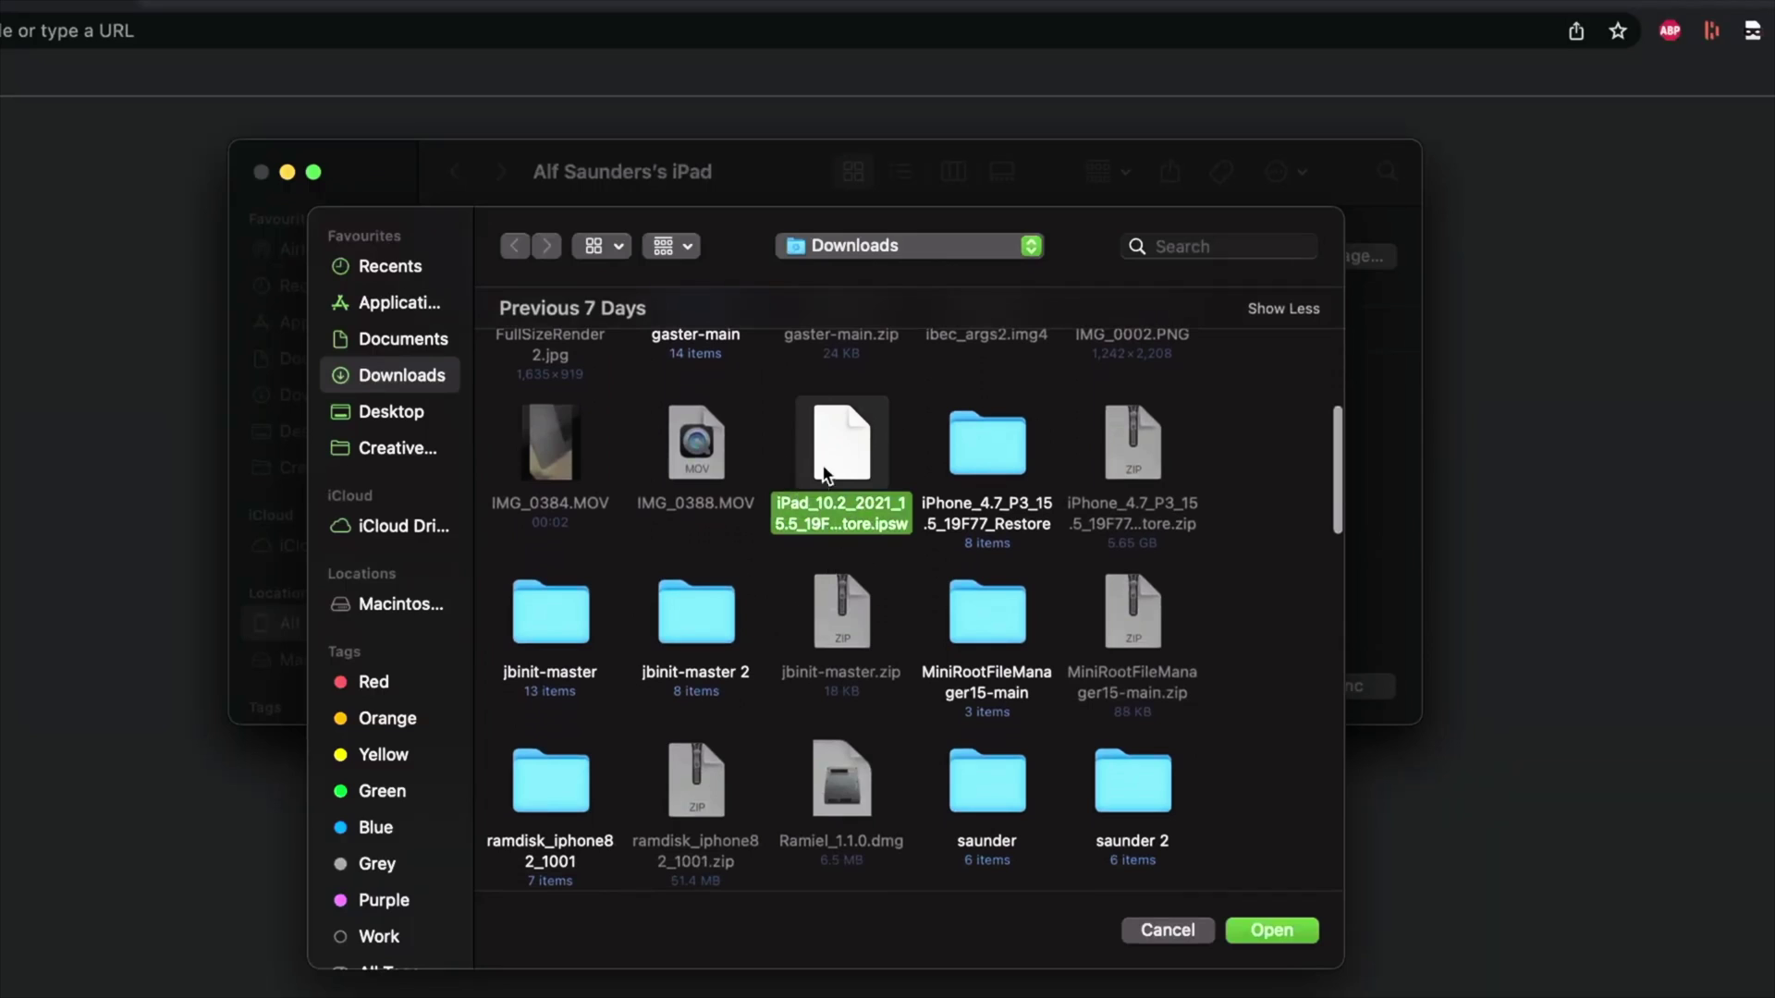
click(1261, 941)
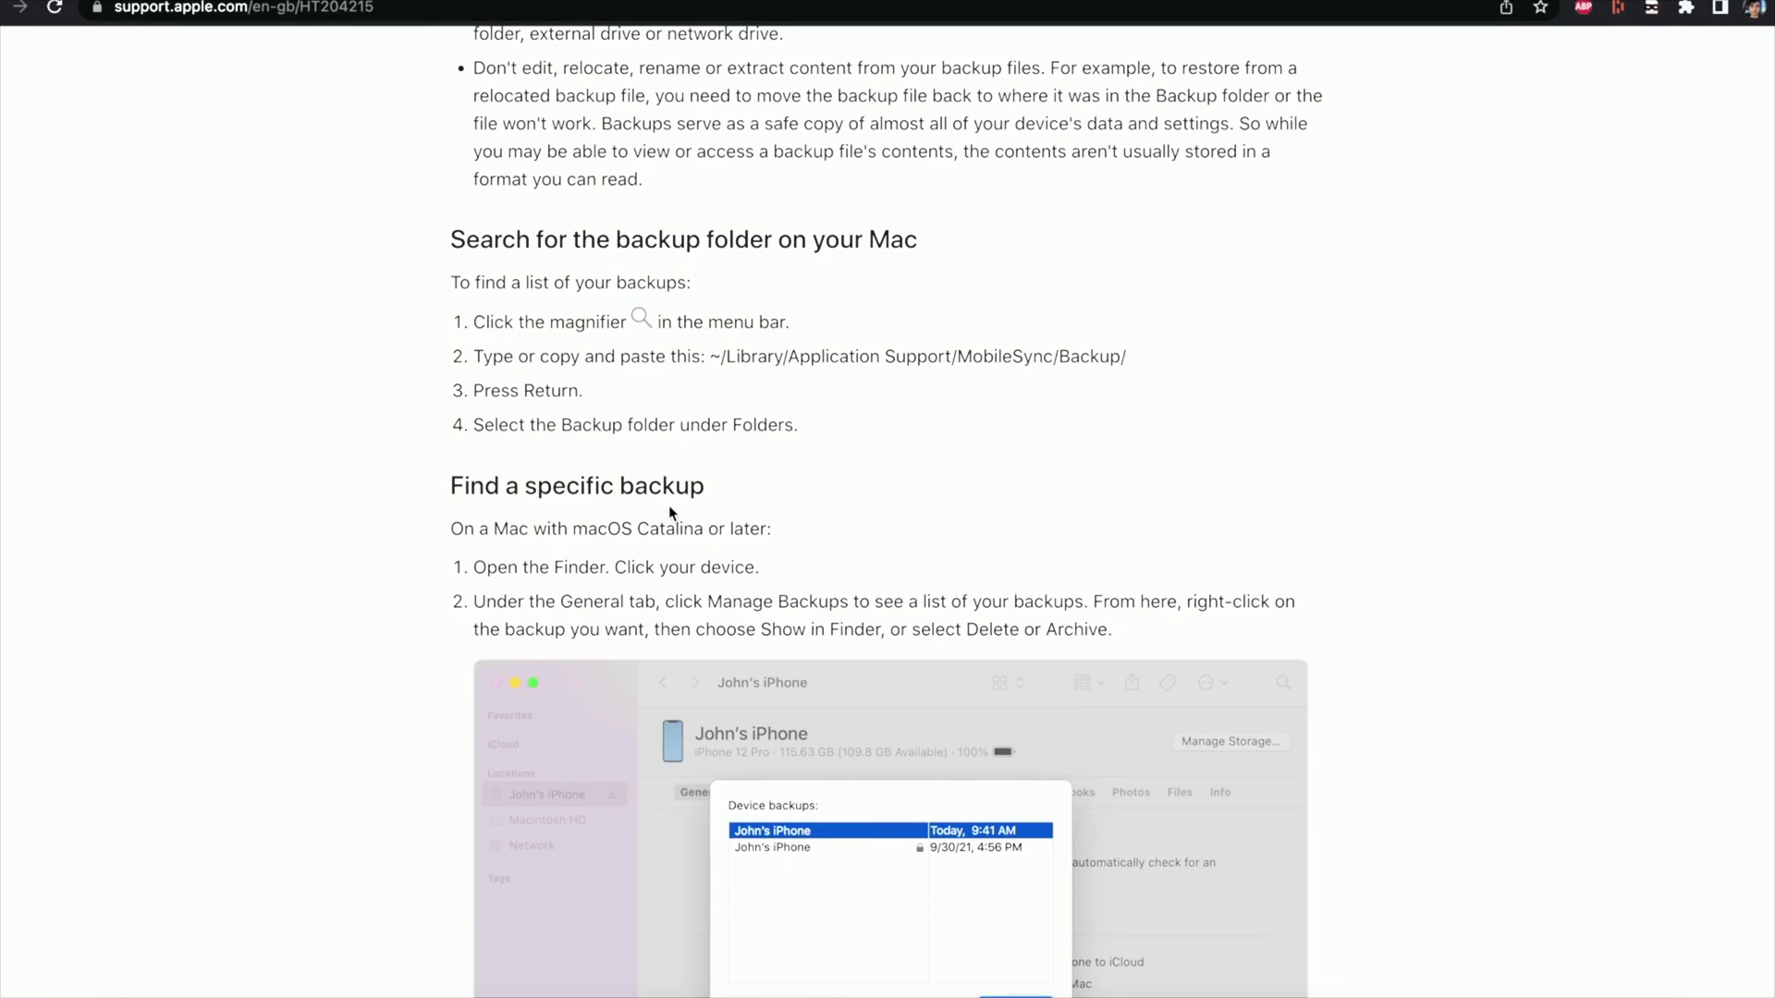
Copy the Mac backup folder path ~/Library/Application Support/MobileSync/Backup/ from Apple's support article on locating backups.
scroll(668, 505, up, 6)
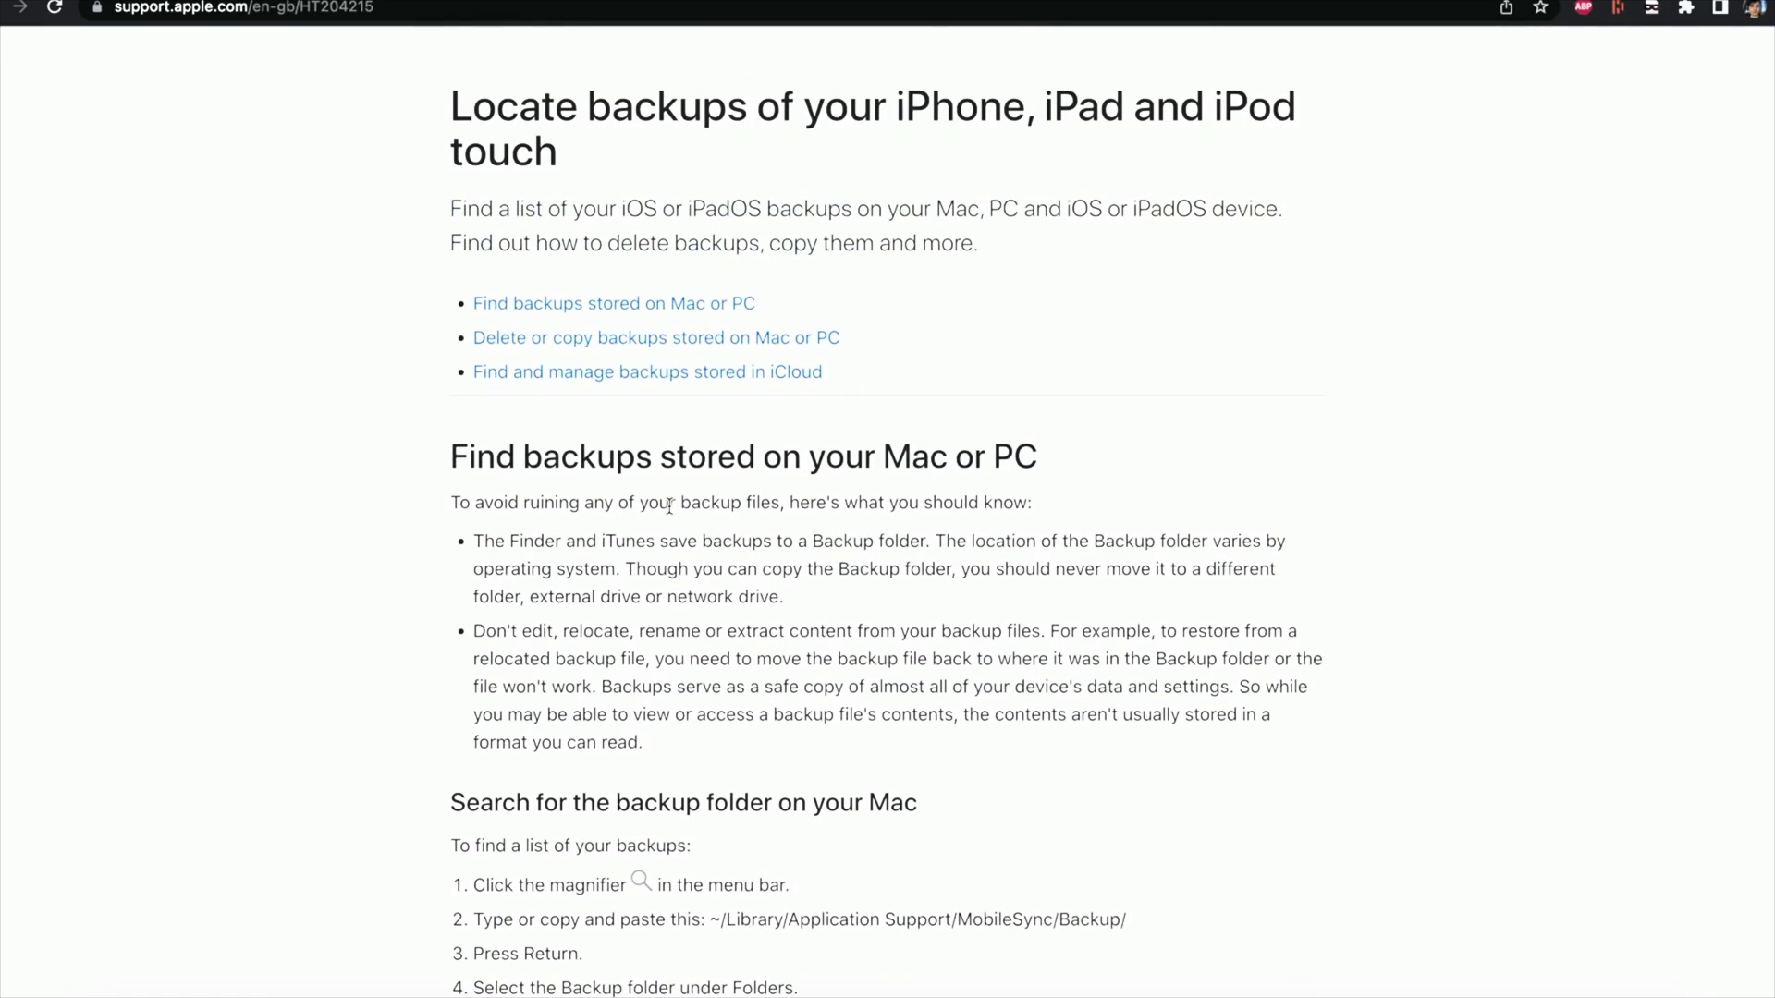
scroll(667, 482, down, 5)
scroll(658, 521, down, 15)
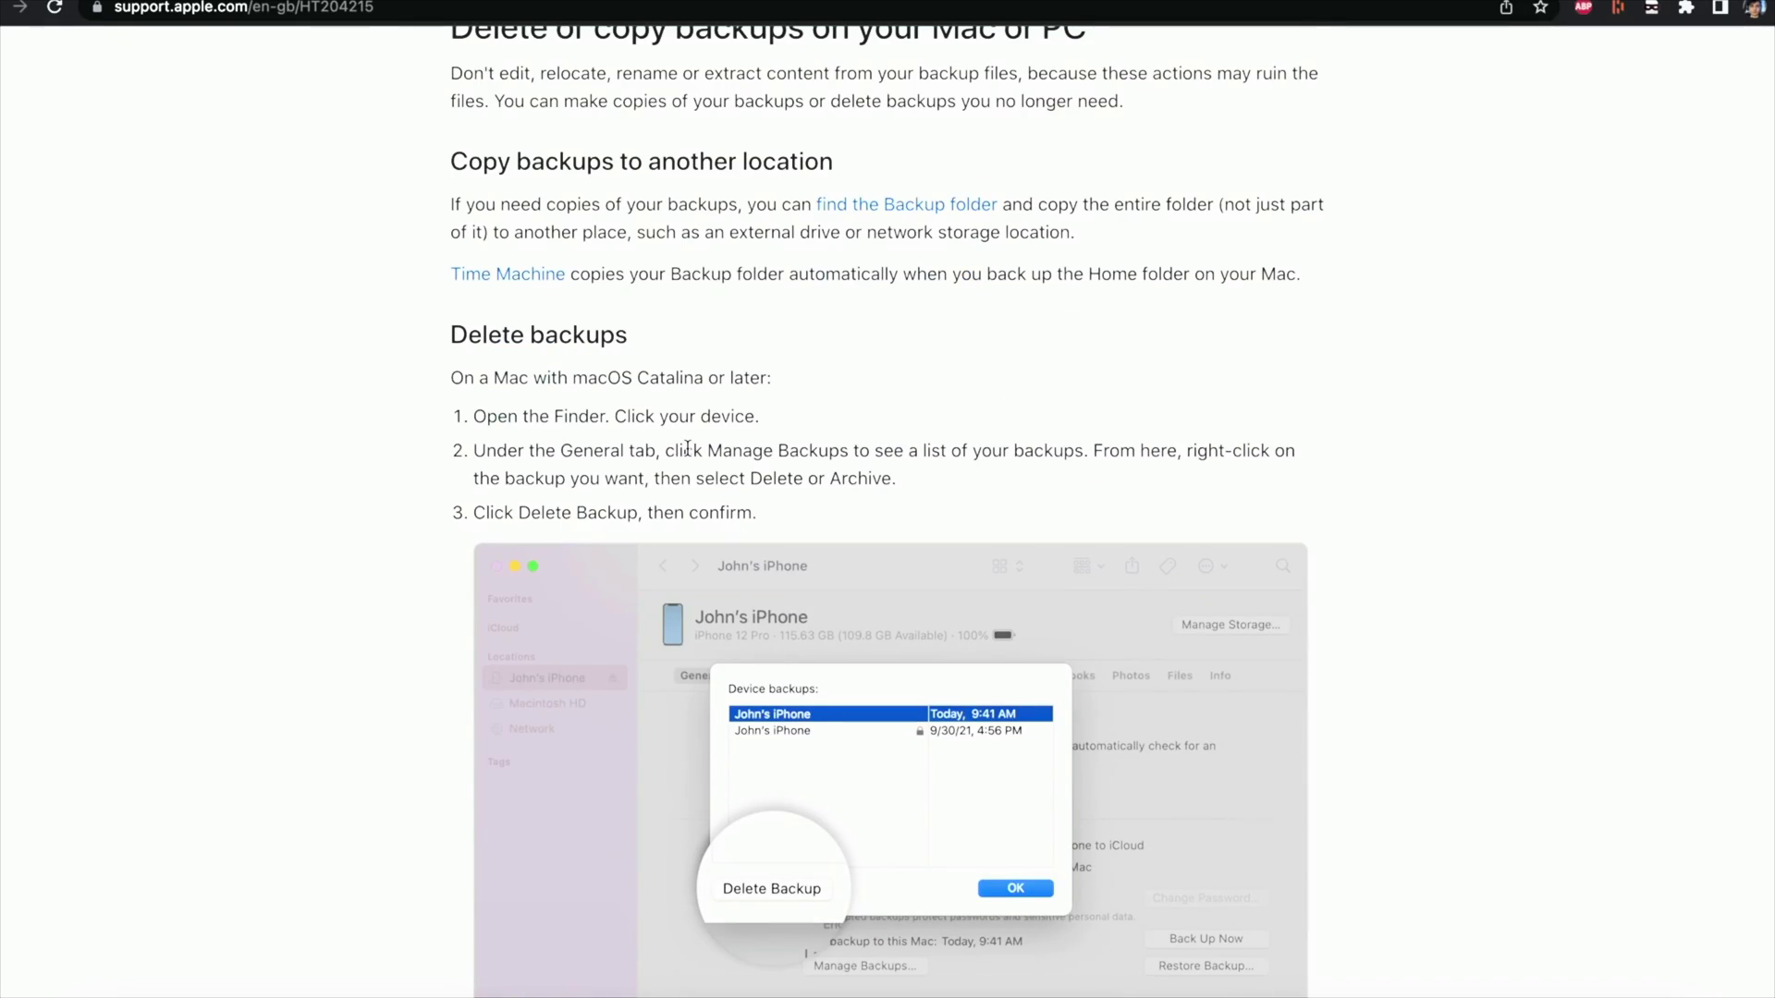
scroll(686, 449, up, 8)
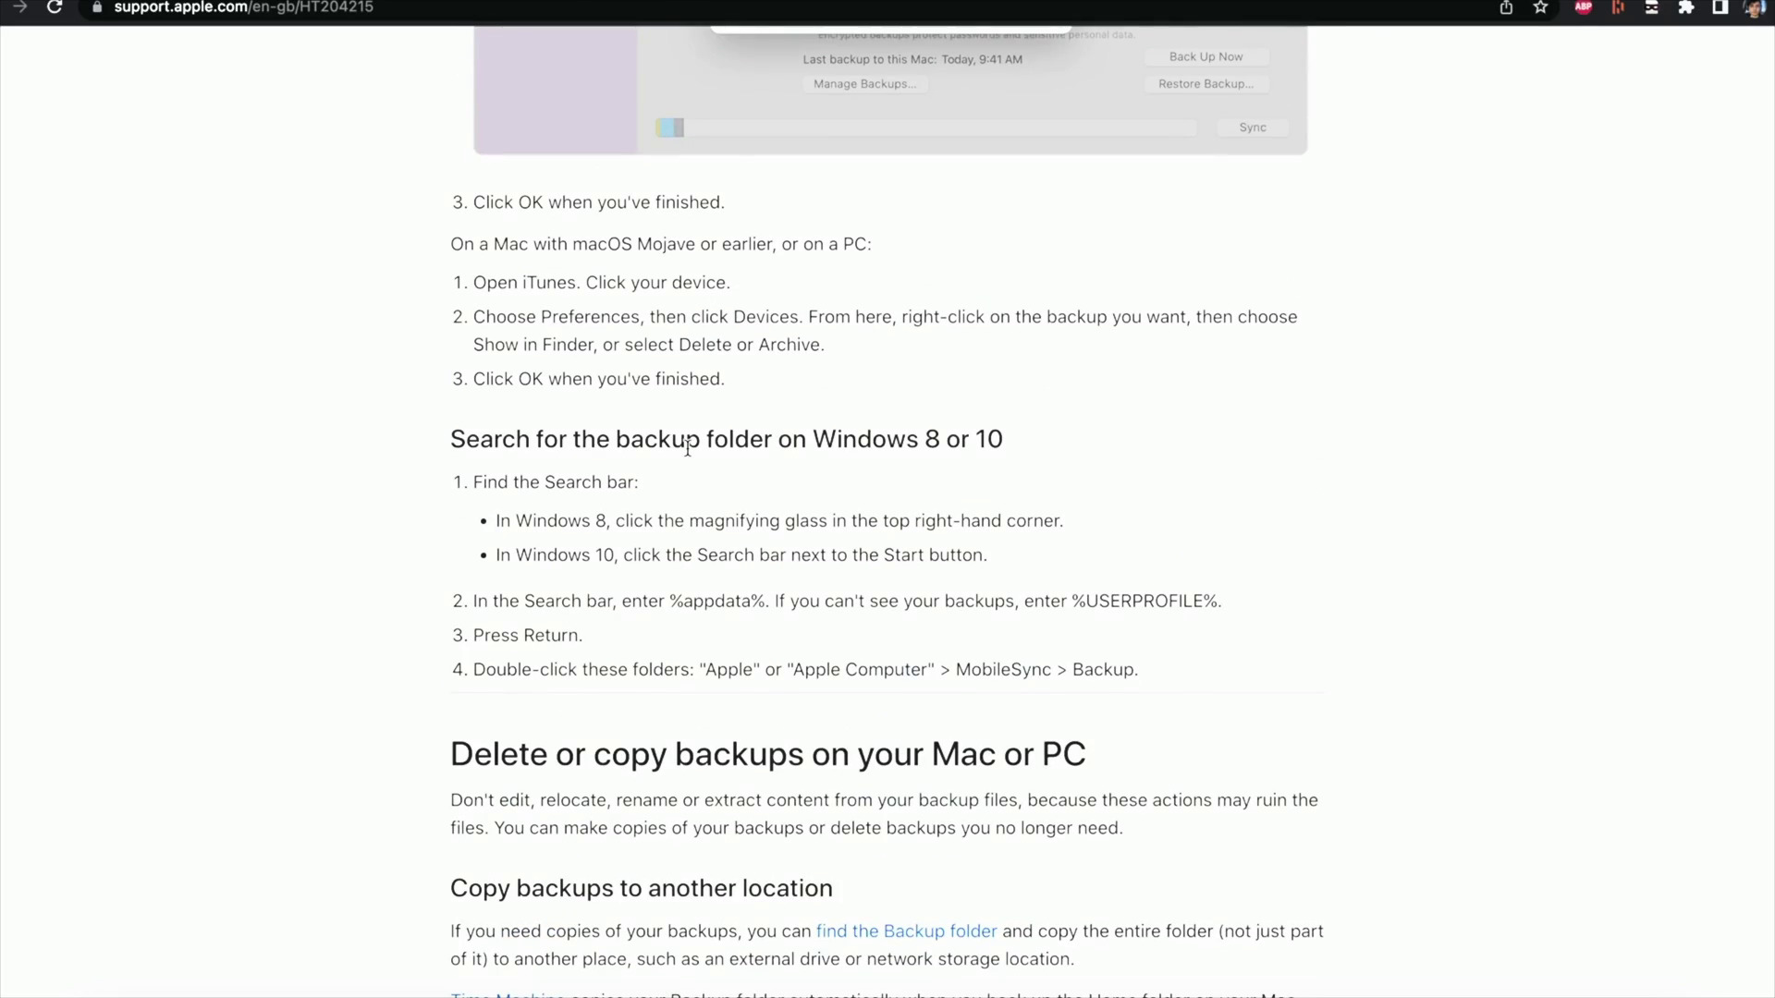
scroll(687, 448, up, 9)
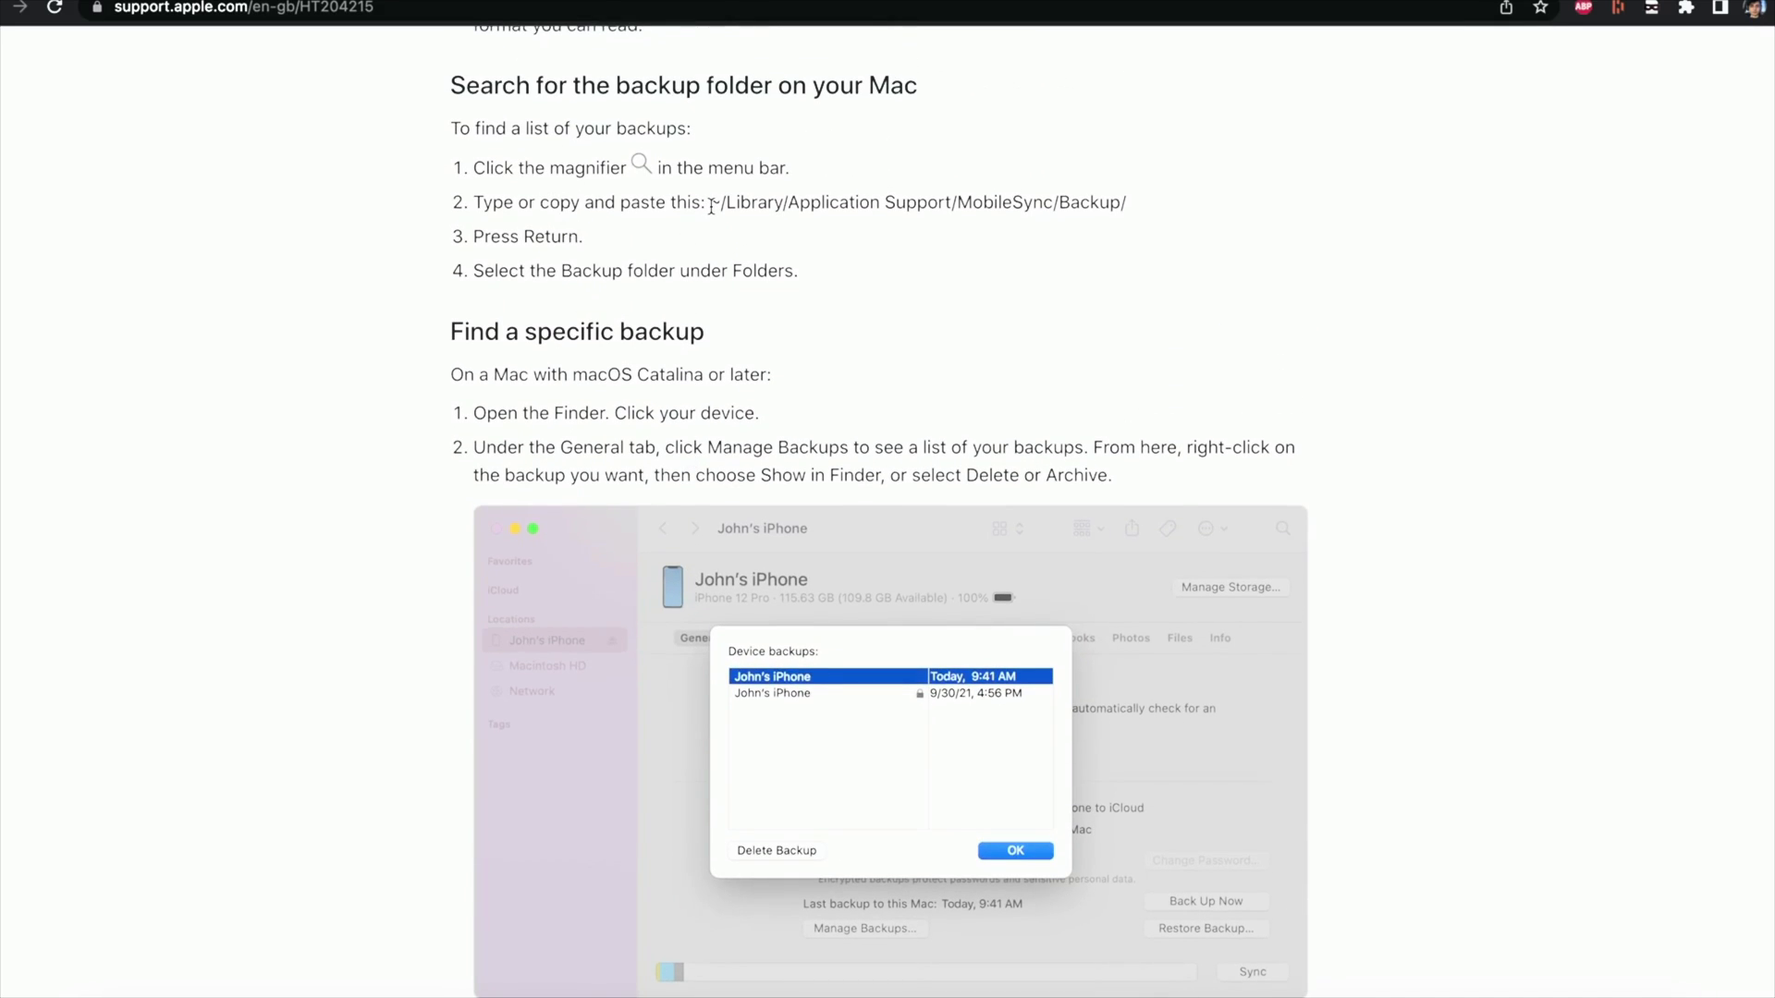
drag(716, 203, 1133, 214)
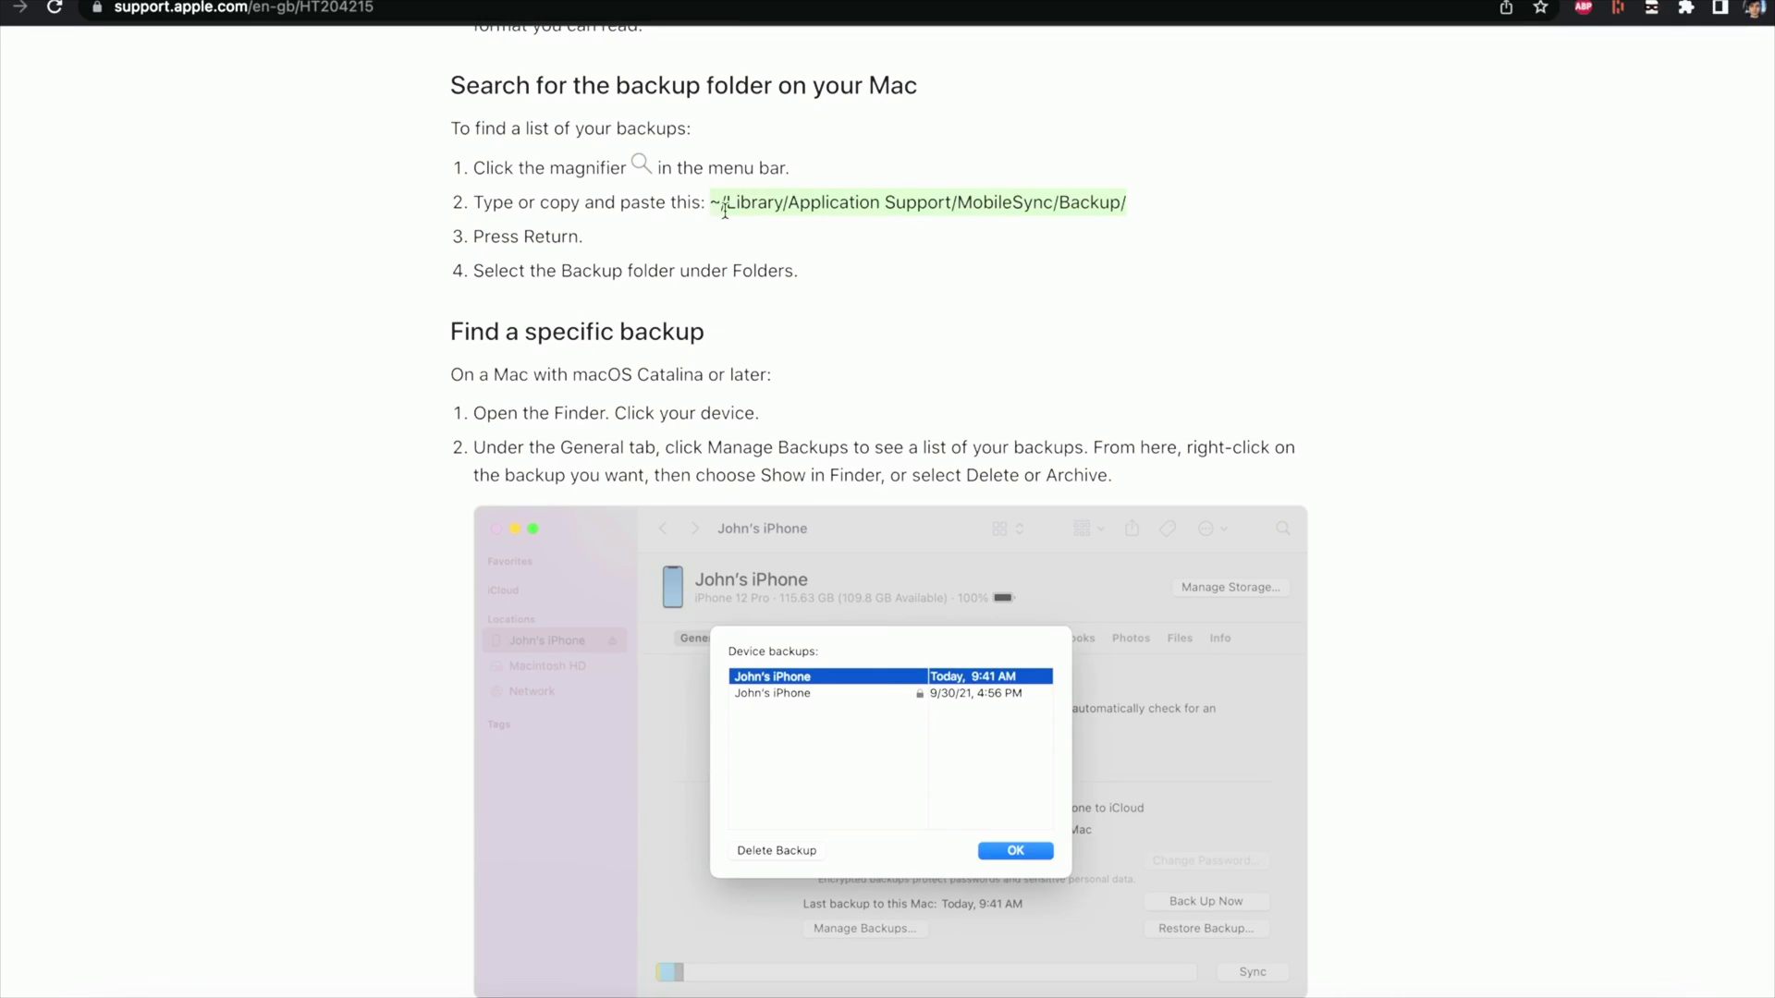
right_click(802, 204)
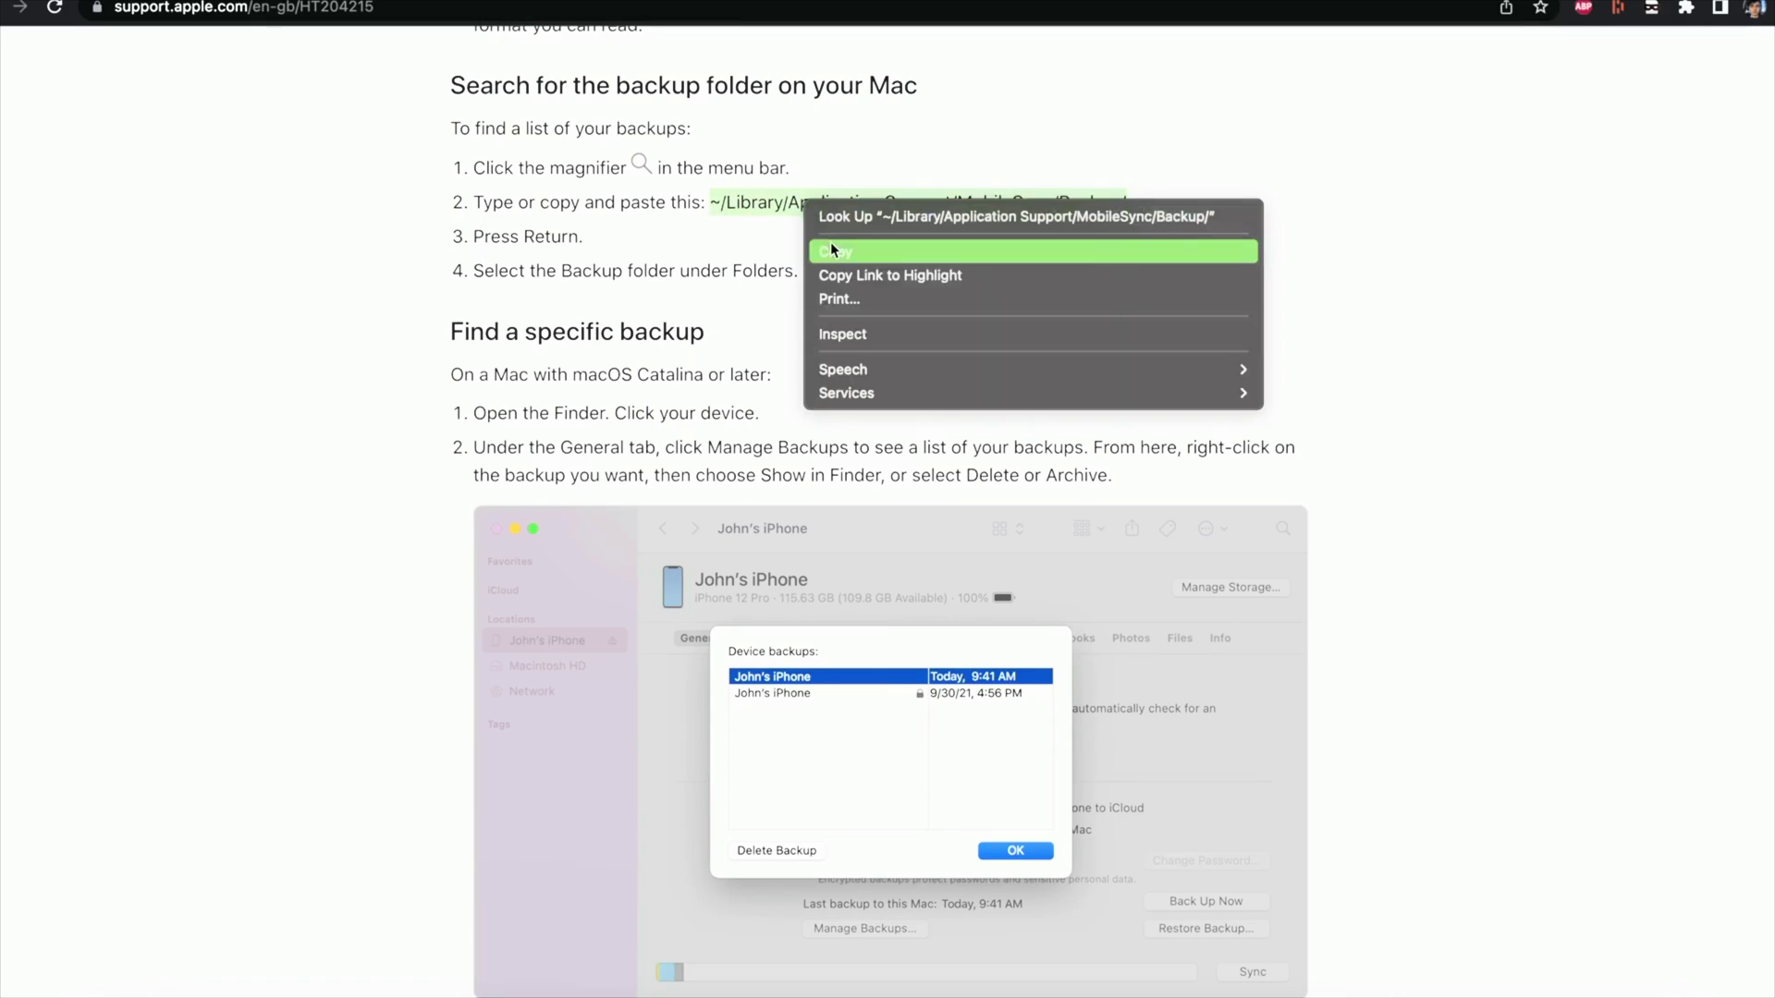
click(830, 242)
Switch to Finder and go to the folder ~/Library/Application Support/MobileSync/Backup using the copied path.
click(113, 994)
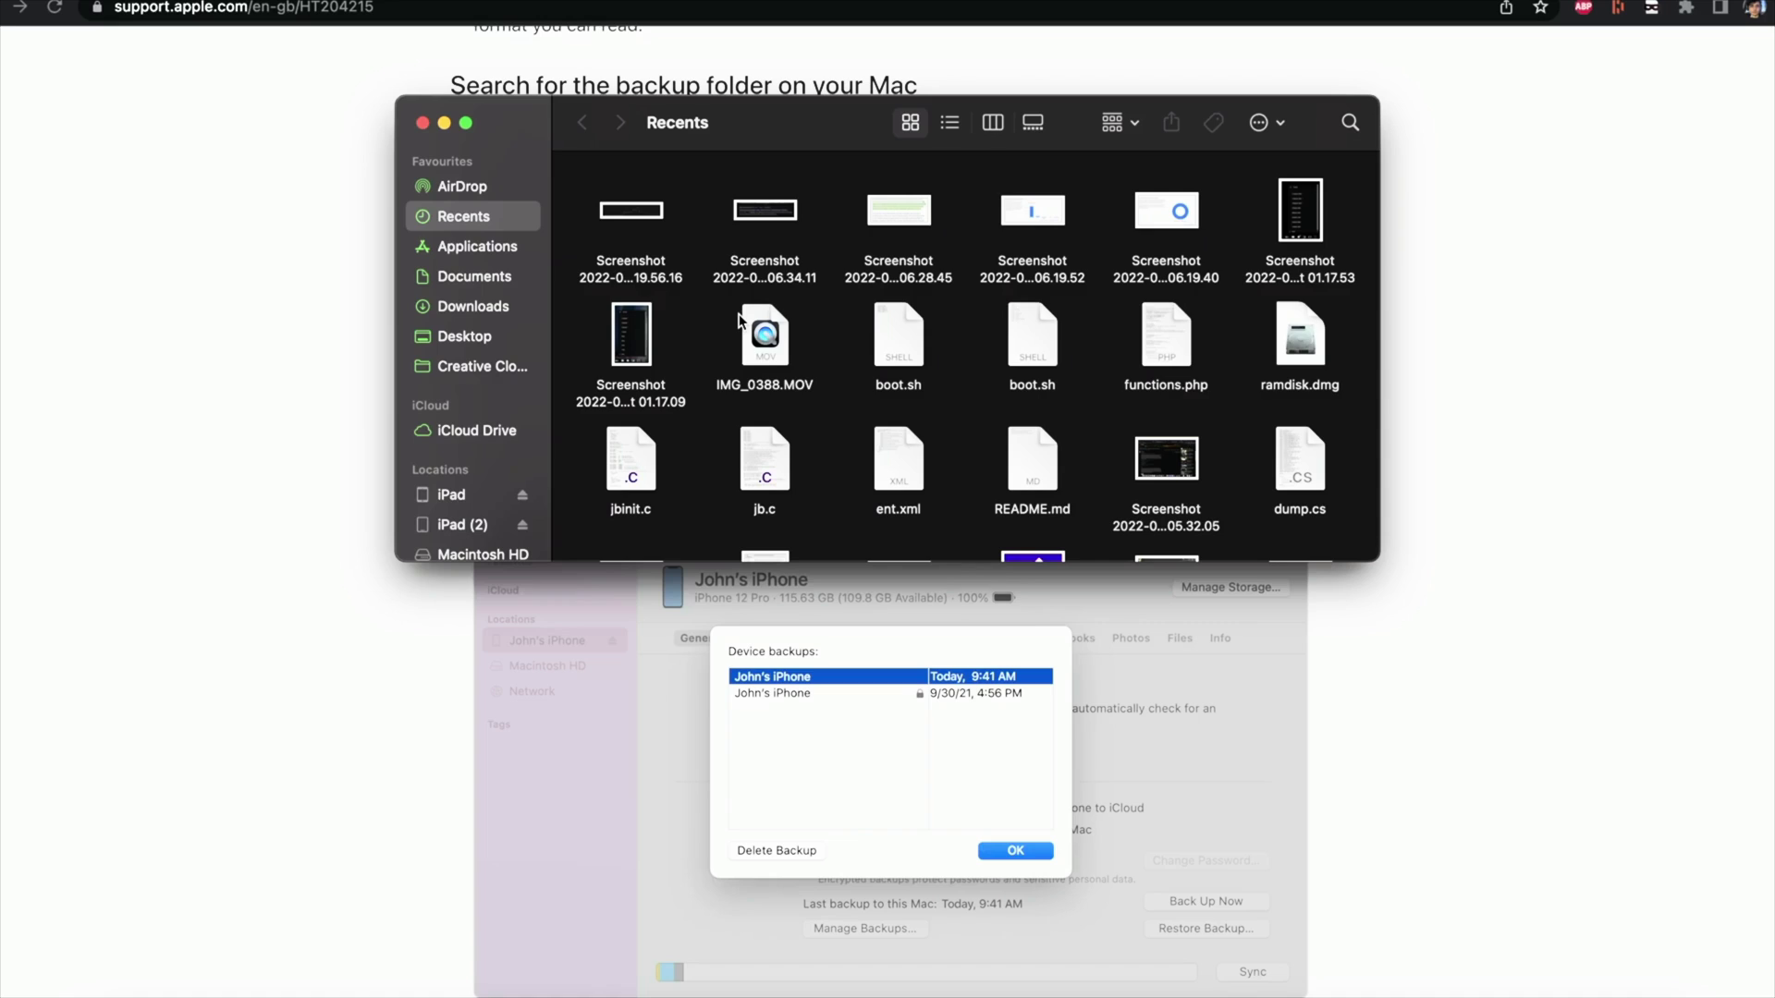
text(/)
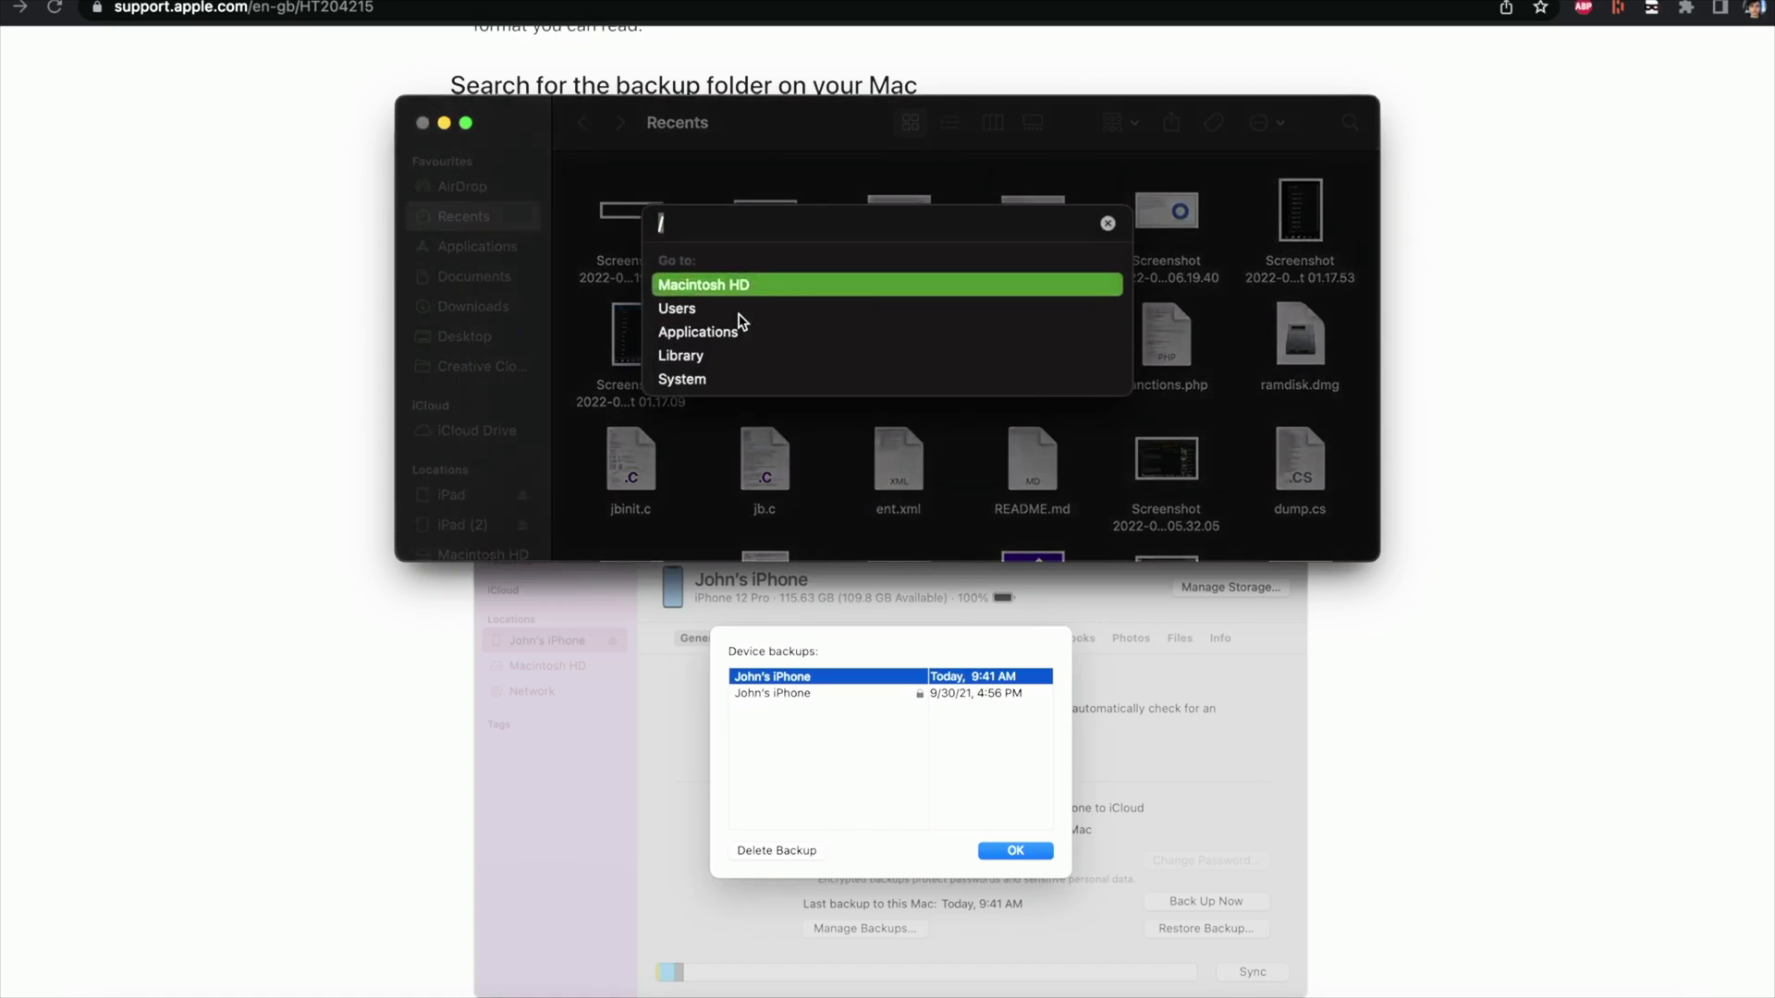
right_click(673, 227)
click(714, 376)
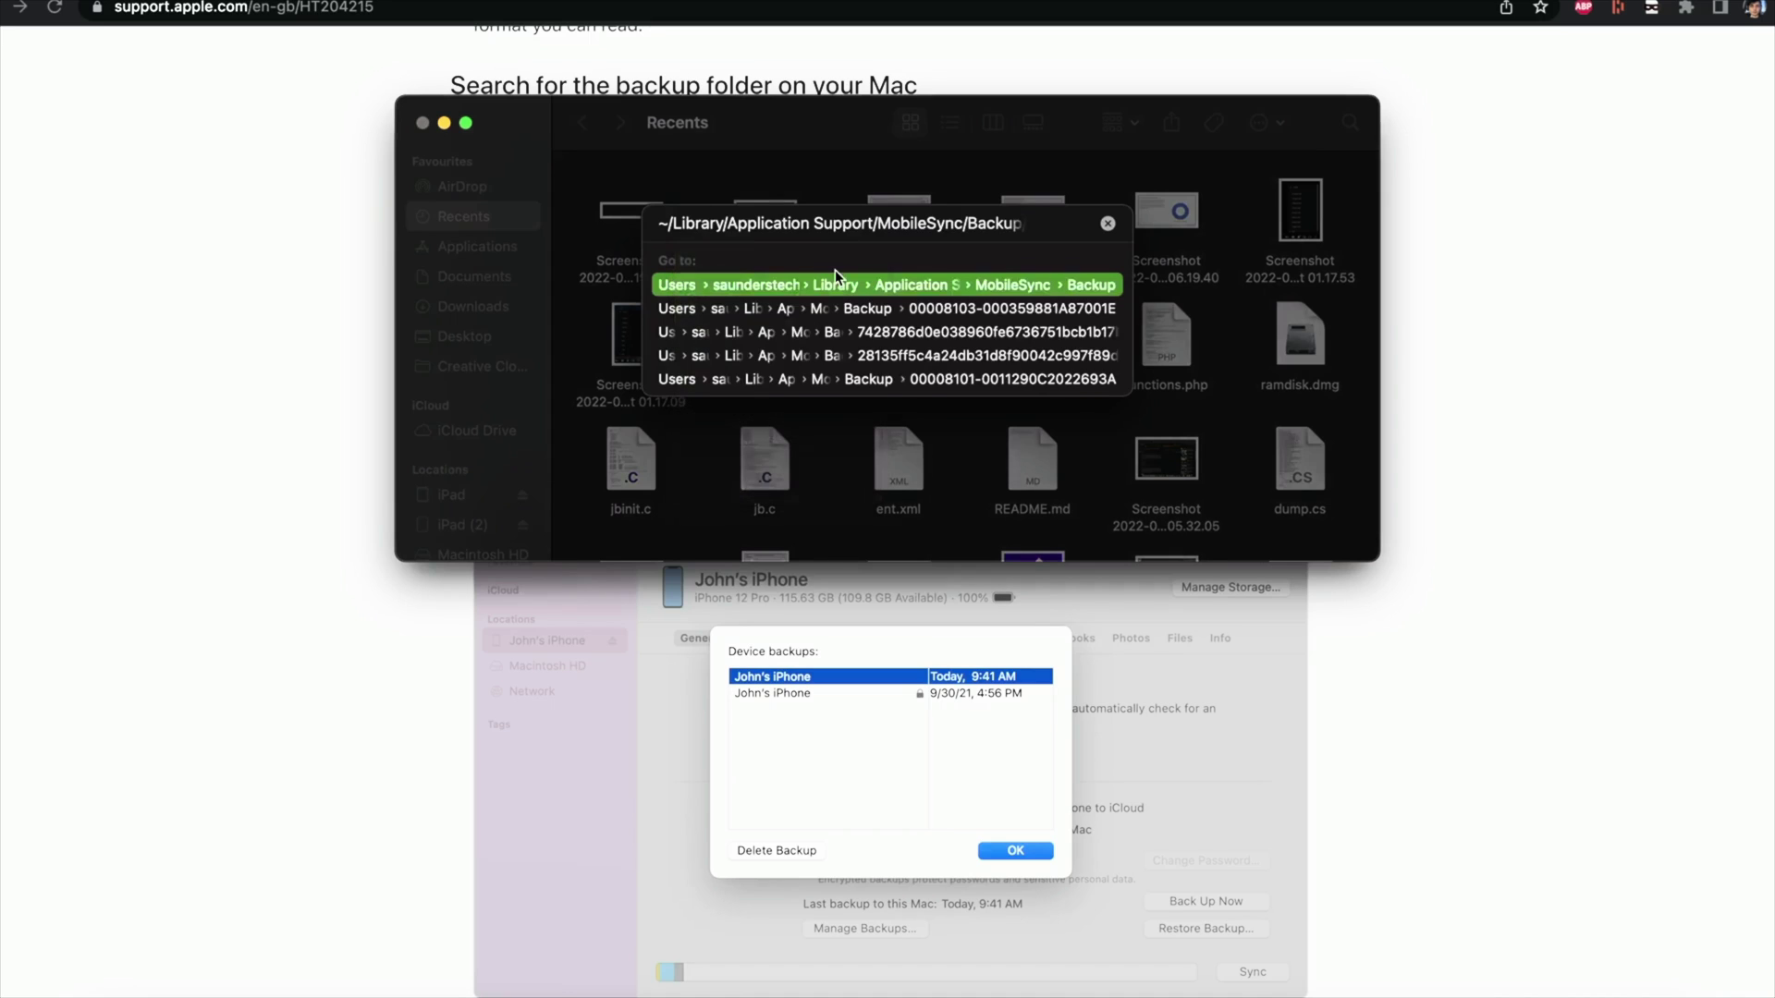
key(Return)
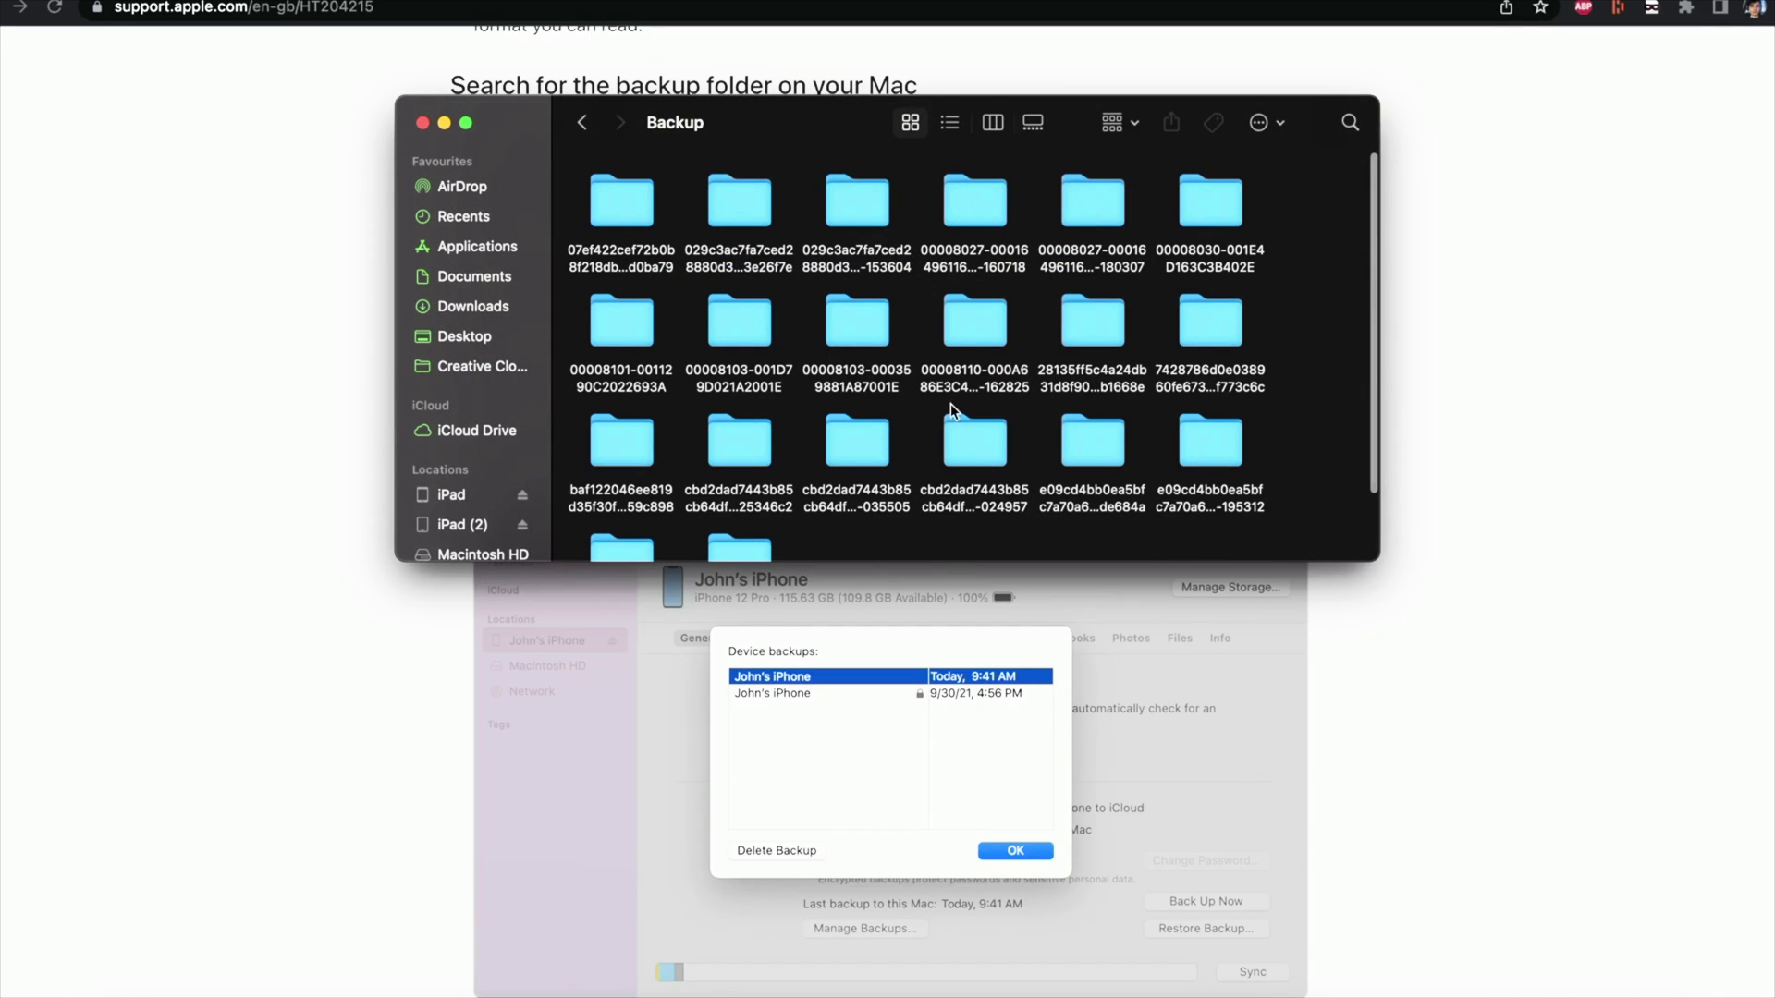
Return to Apple's support article and examine how to find the backup folder on Windows 8 or 10 through %appdata% or %USERPROFILE%.
click(1728, 366)
scroll(1497, 428, down, 8)
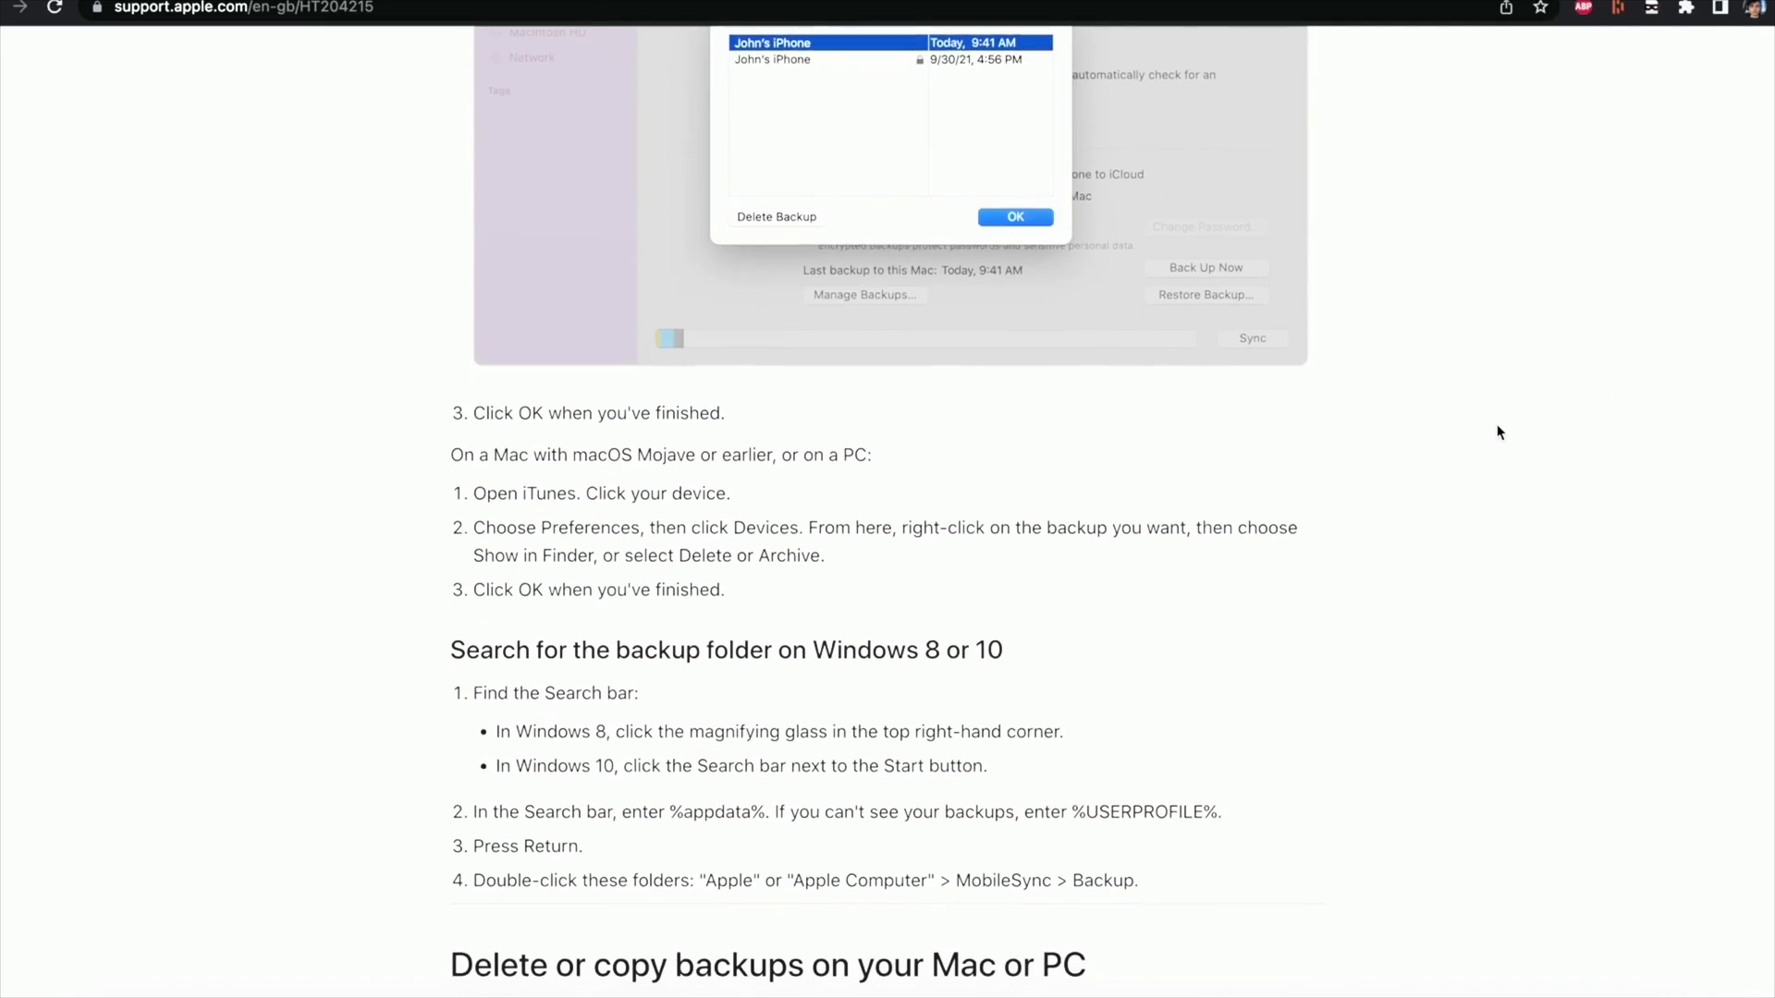
scroll(1497, 431, down, 5)
scroll(1500, 431, up, 6)
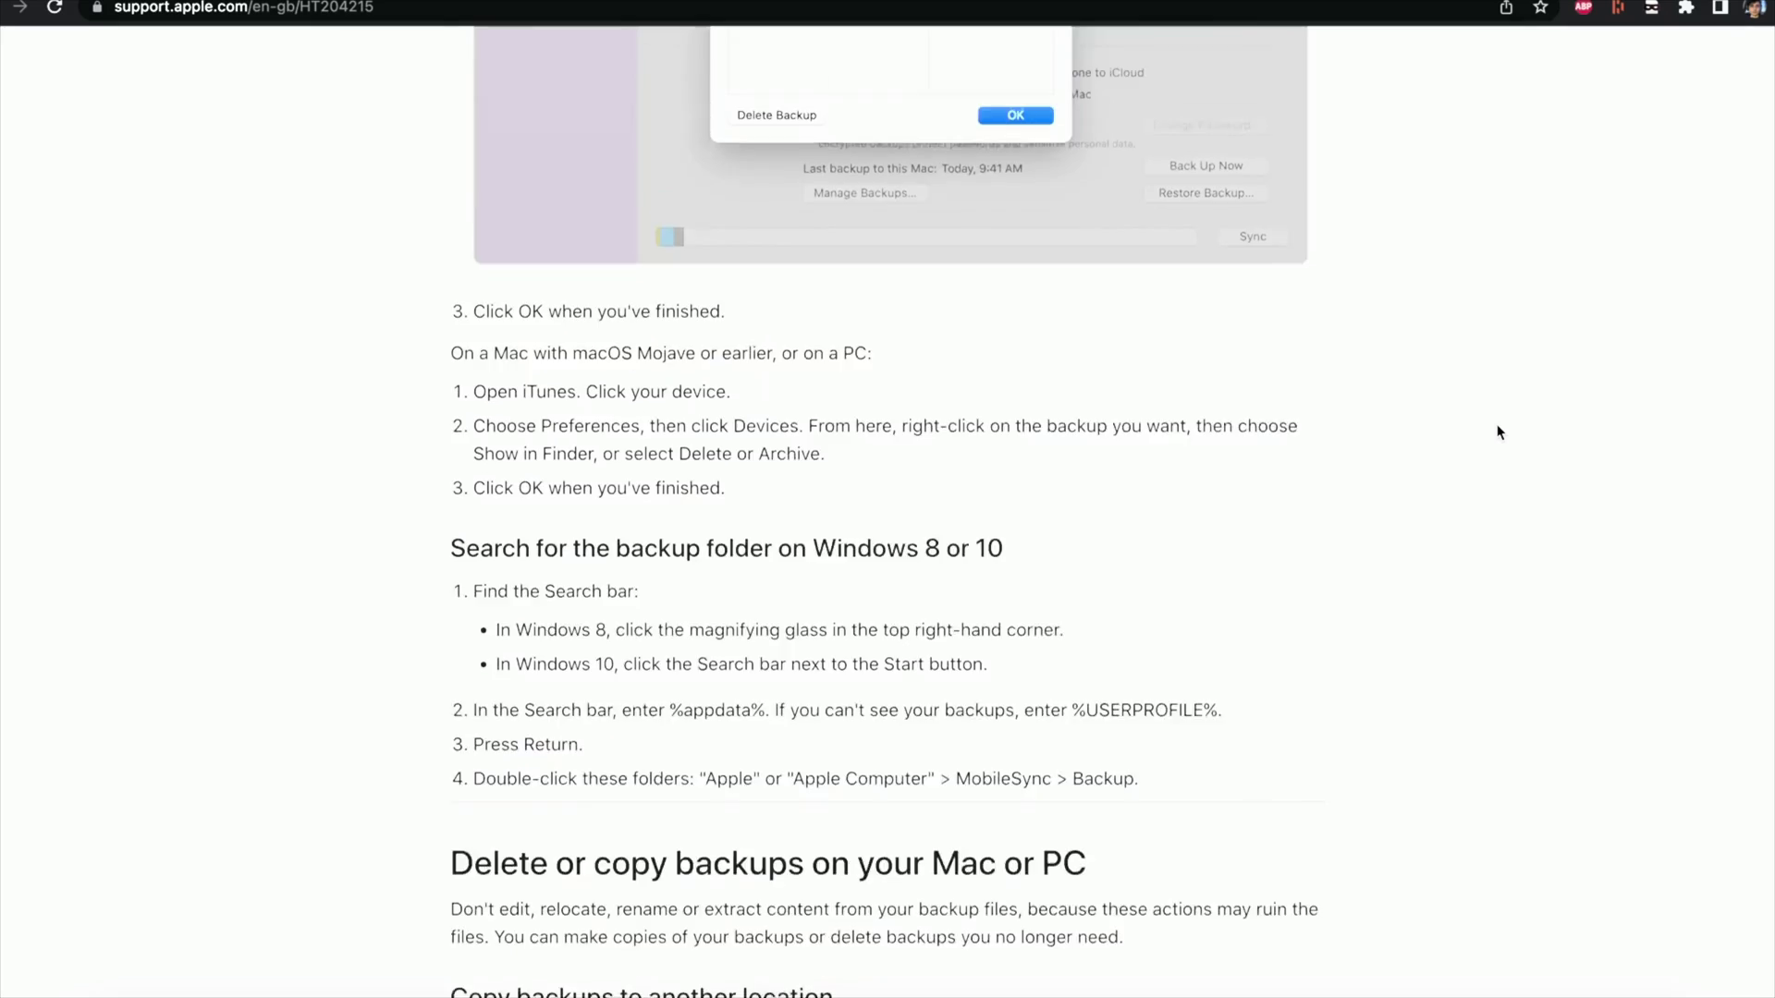
scroll(1500, 432, down, 4)
scroll(1499, 431, down, 1)
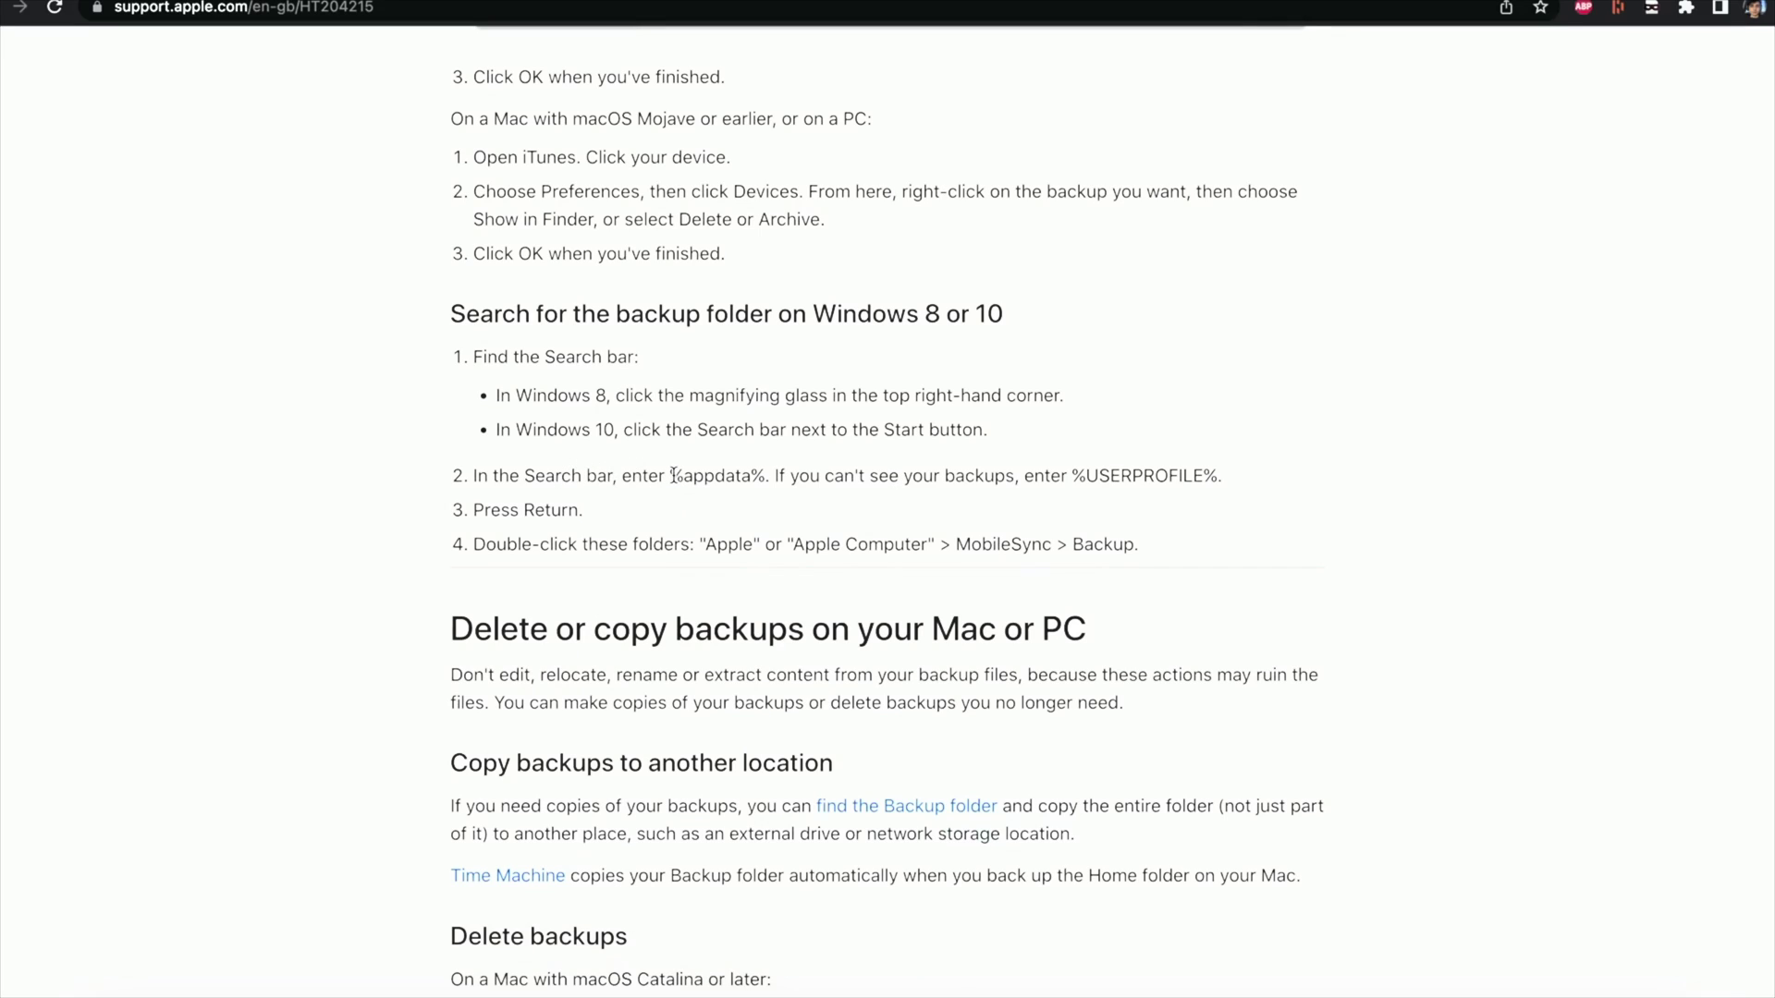
drag(673, 475, 765, 477)
drag(1072, 477, 1204, 479)
click(1207, 482)
drag(672, 475, 765, 477)
Switch back to Finder, list the Backup folder with the most recently modified items first, and open the newest backup folder.
click(99, 985)
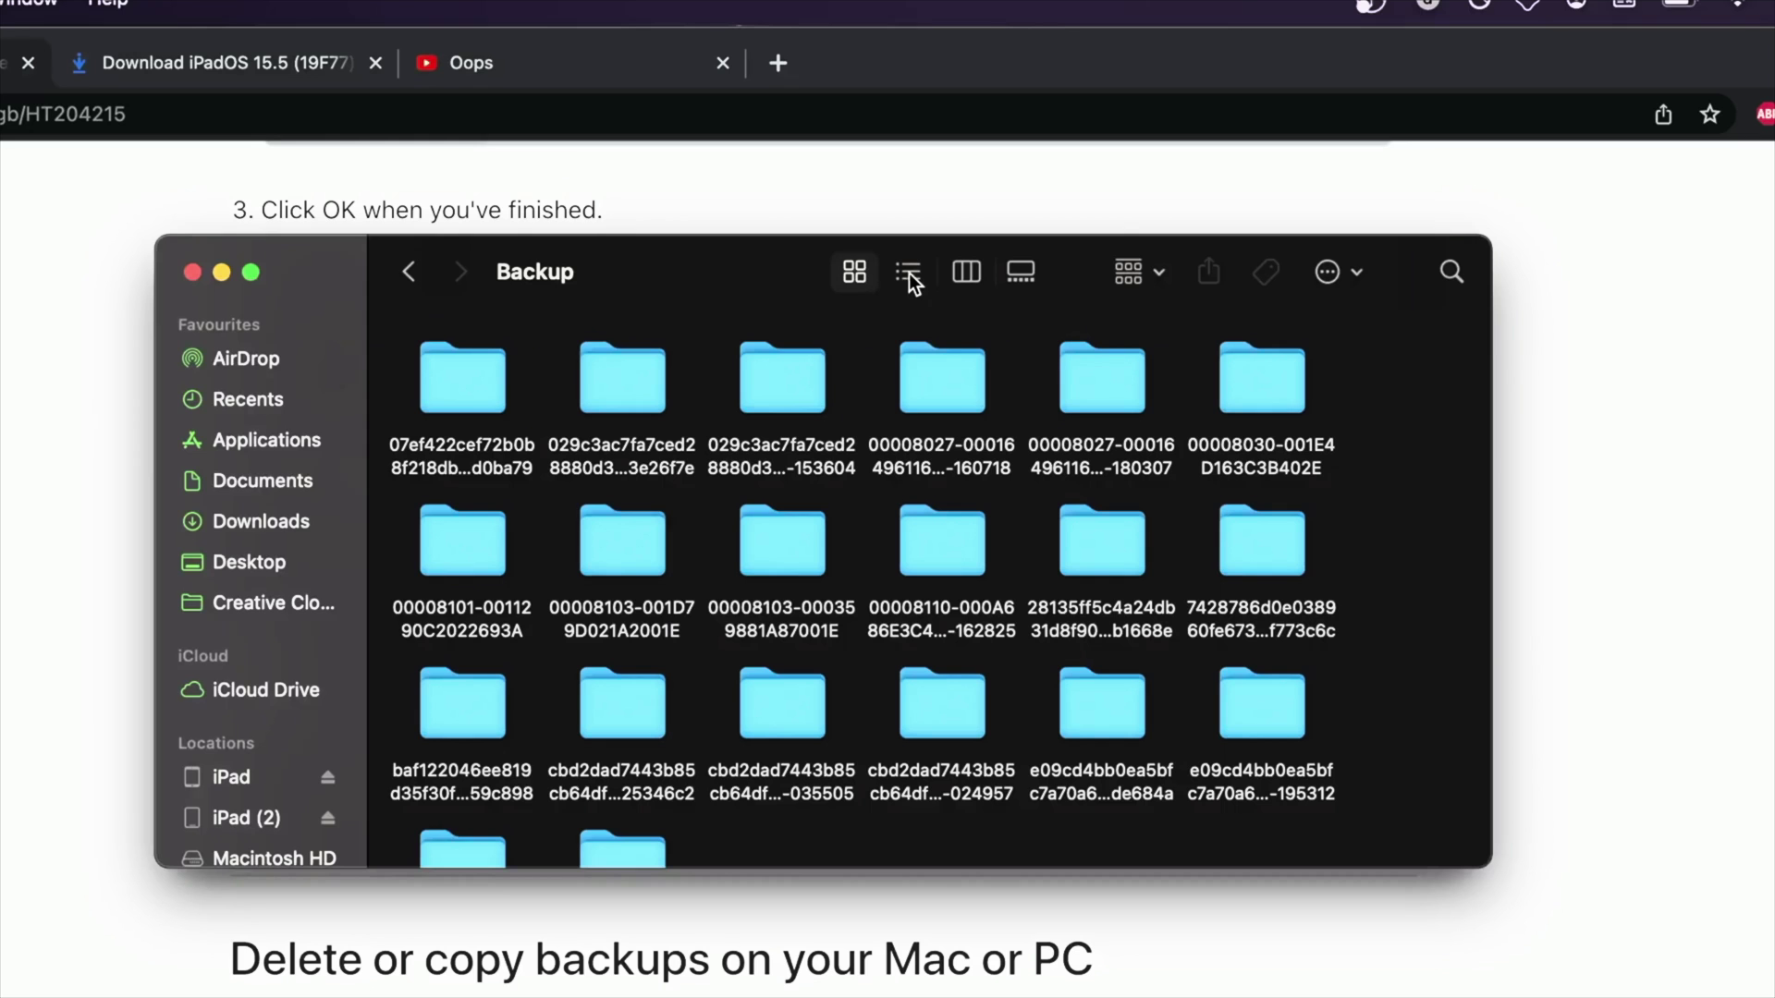
click(950, 122)
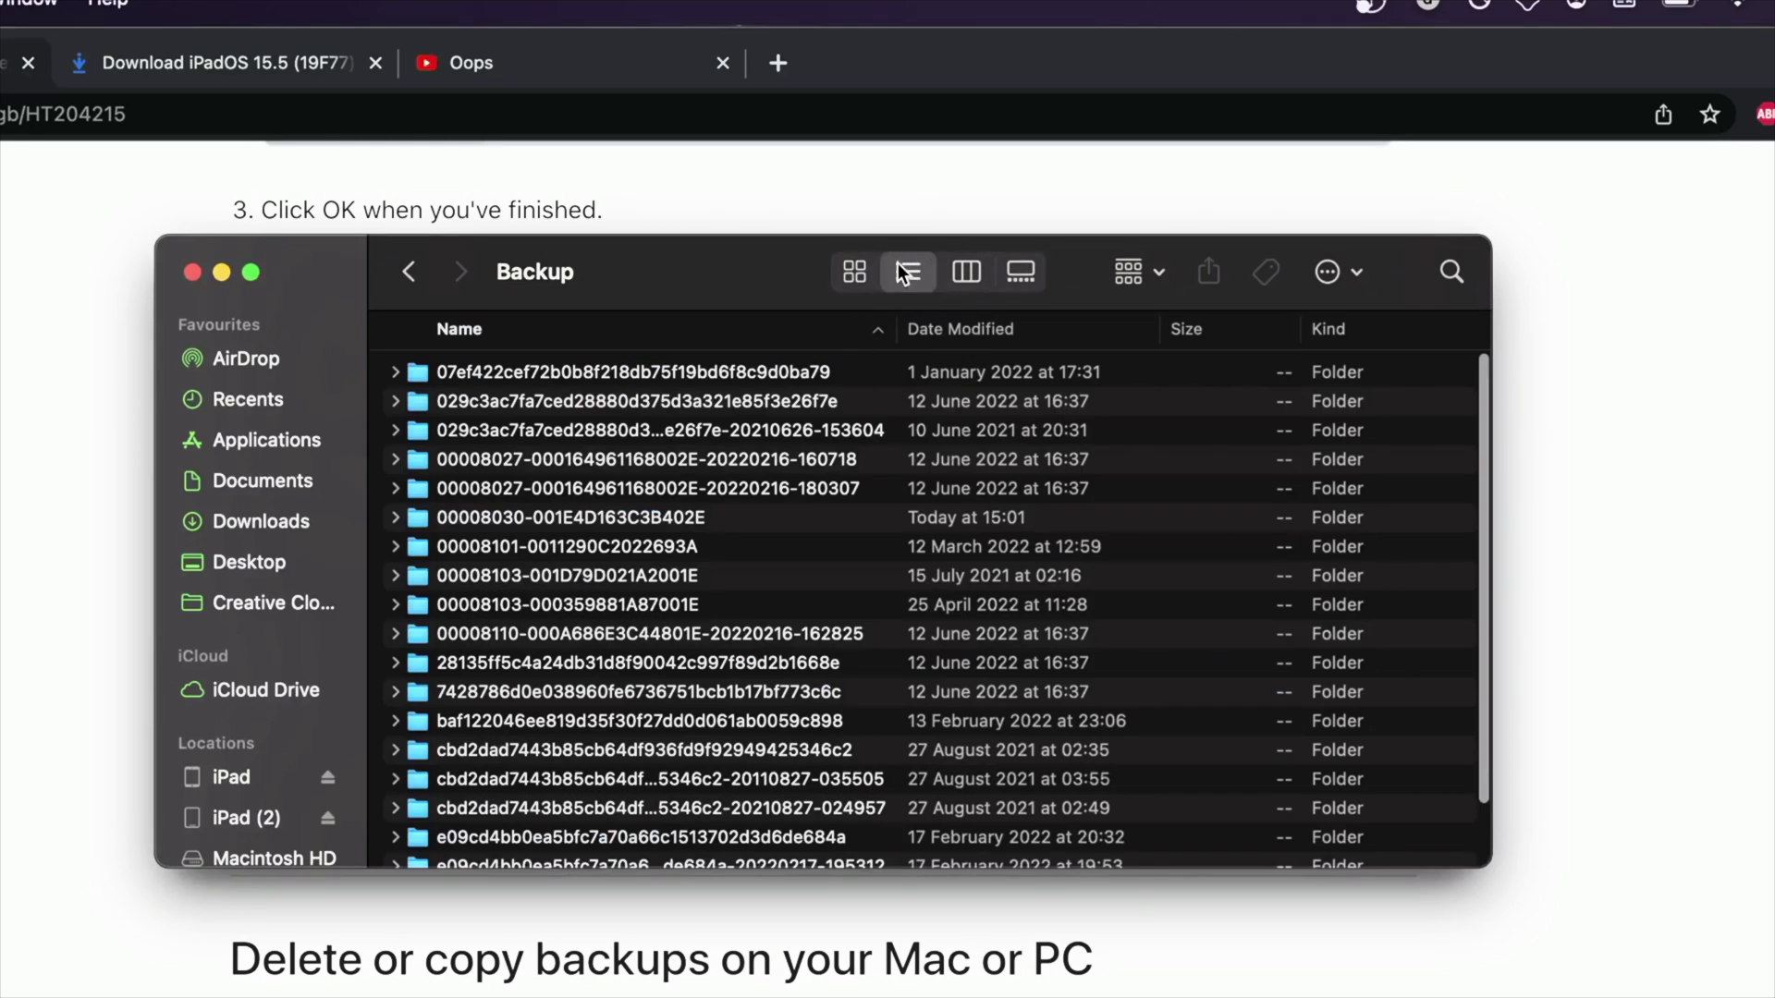
click(960, 331)
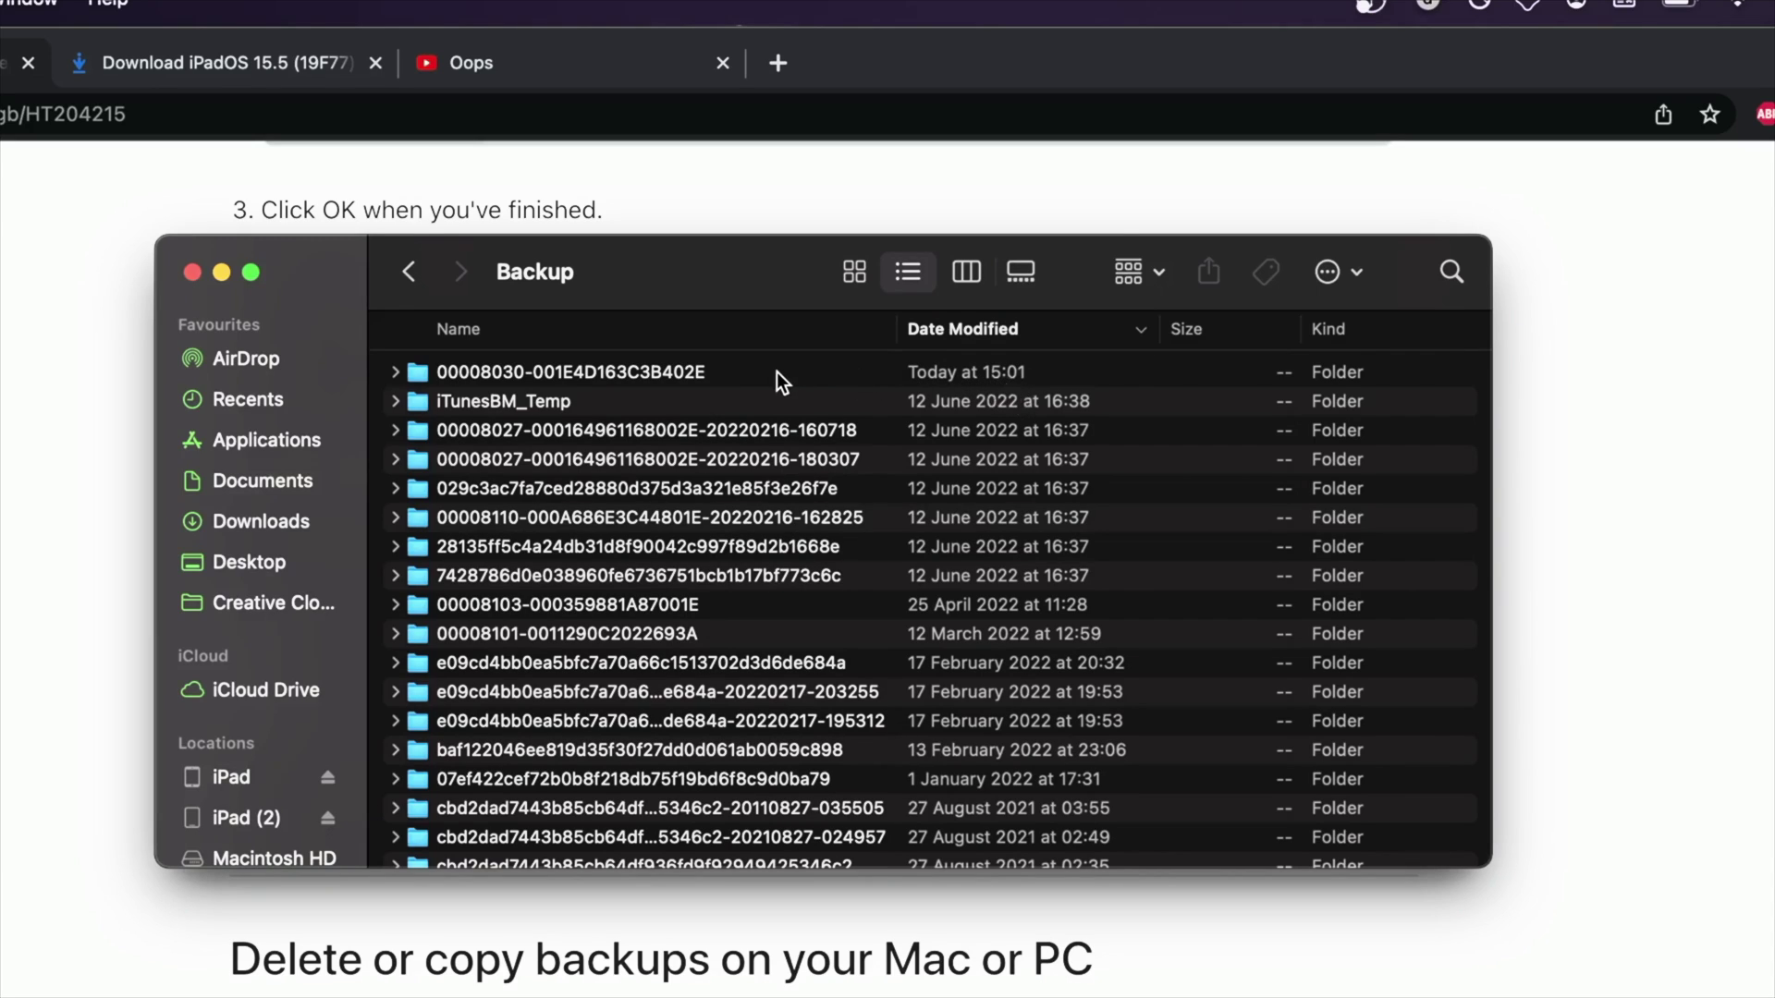
double_click(684, 376)
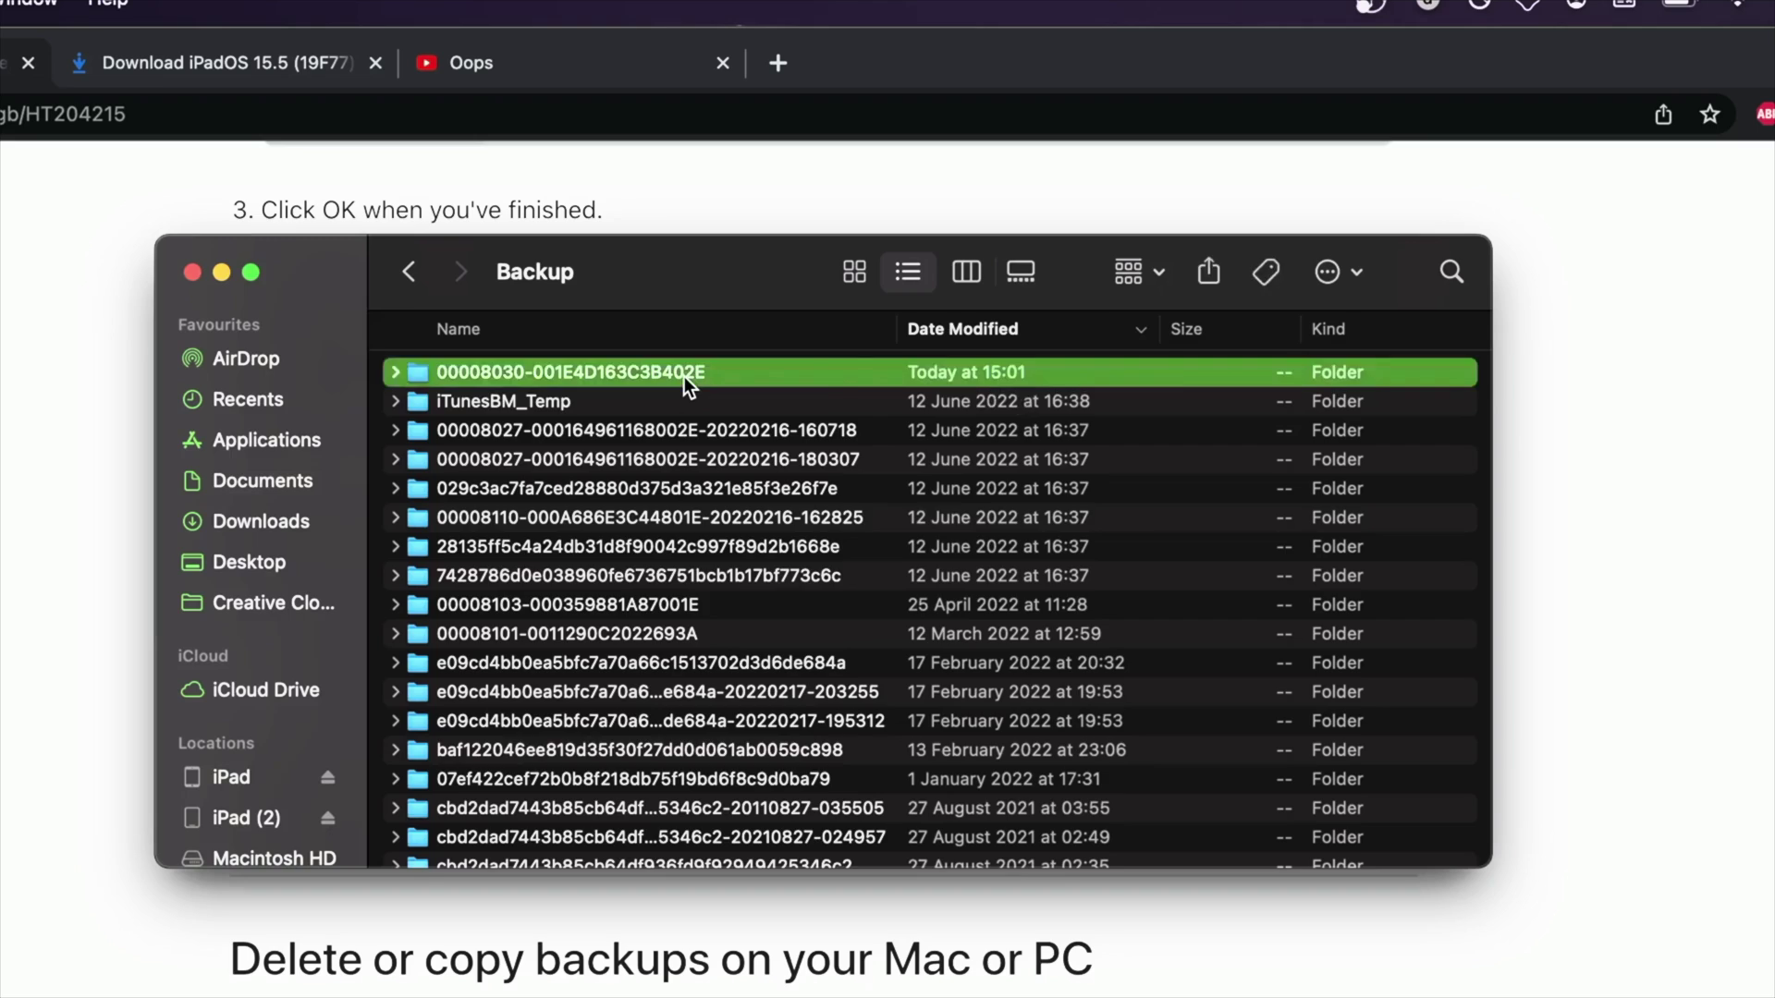
scroll(710, 583, down, 15)
scroll(710, 582, down, 20)
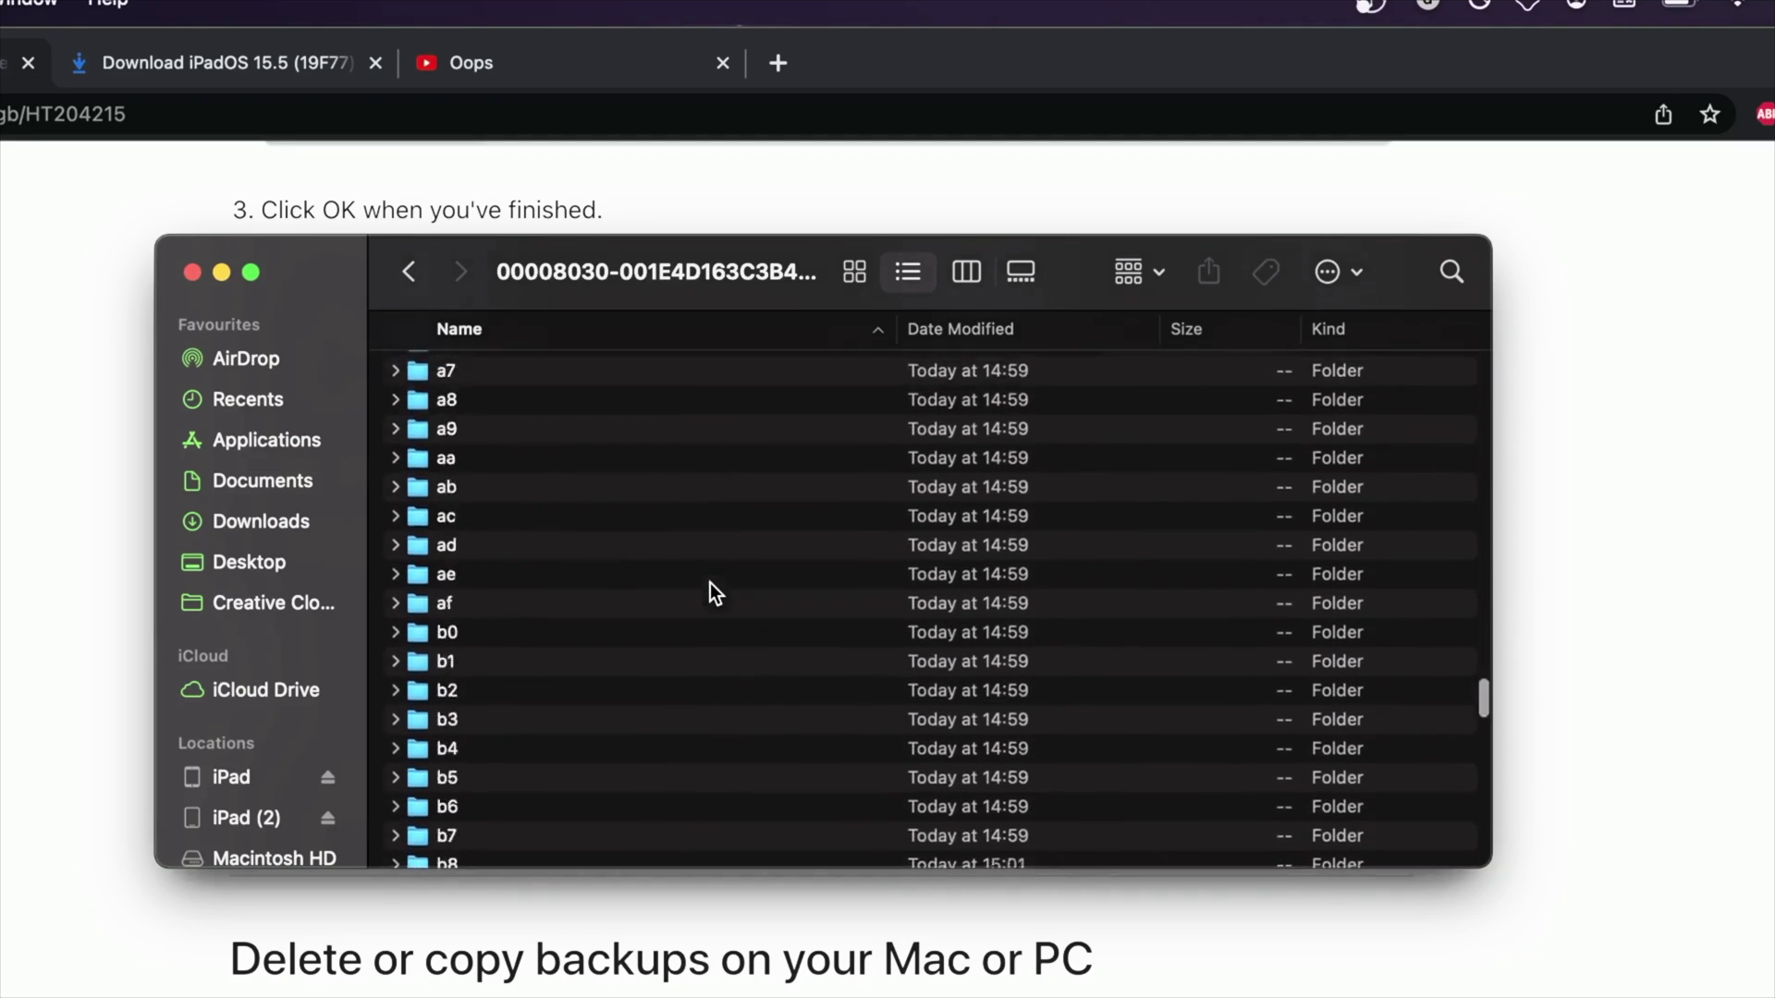
Open the backup's Info.plist file with TextEdit, found by searching the applications for "text".
click(435, 751)
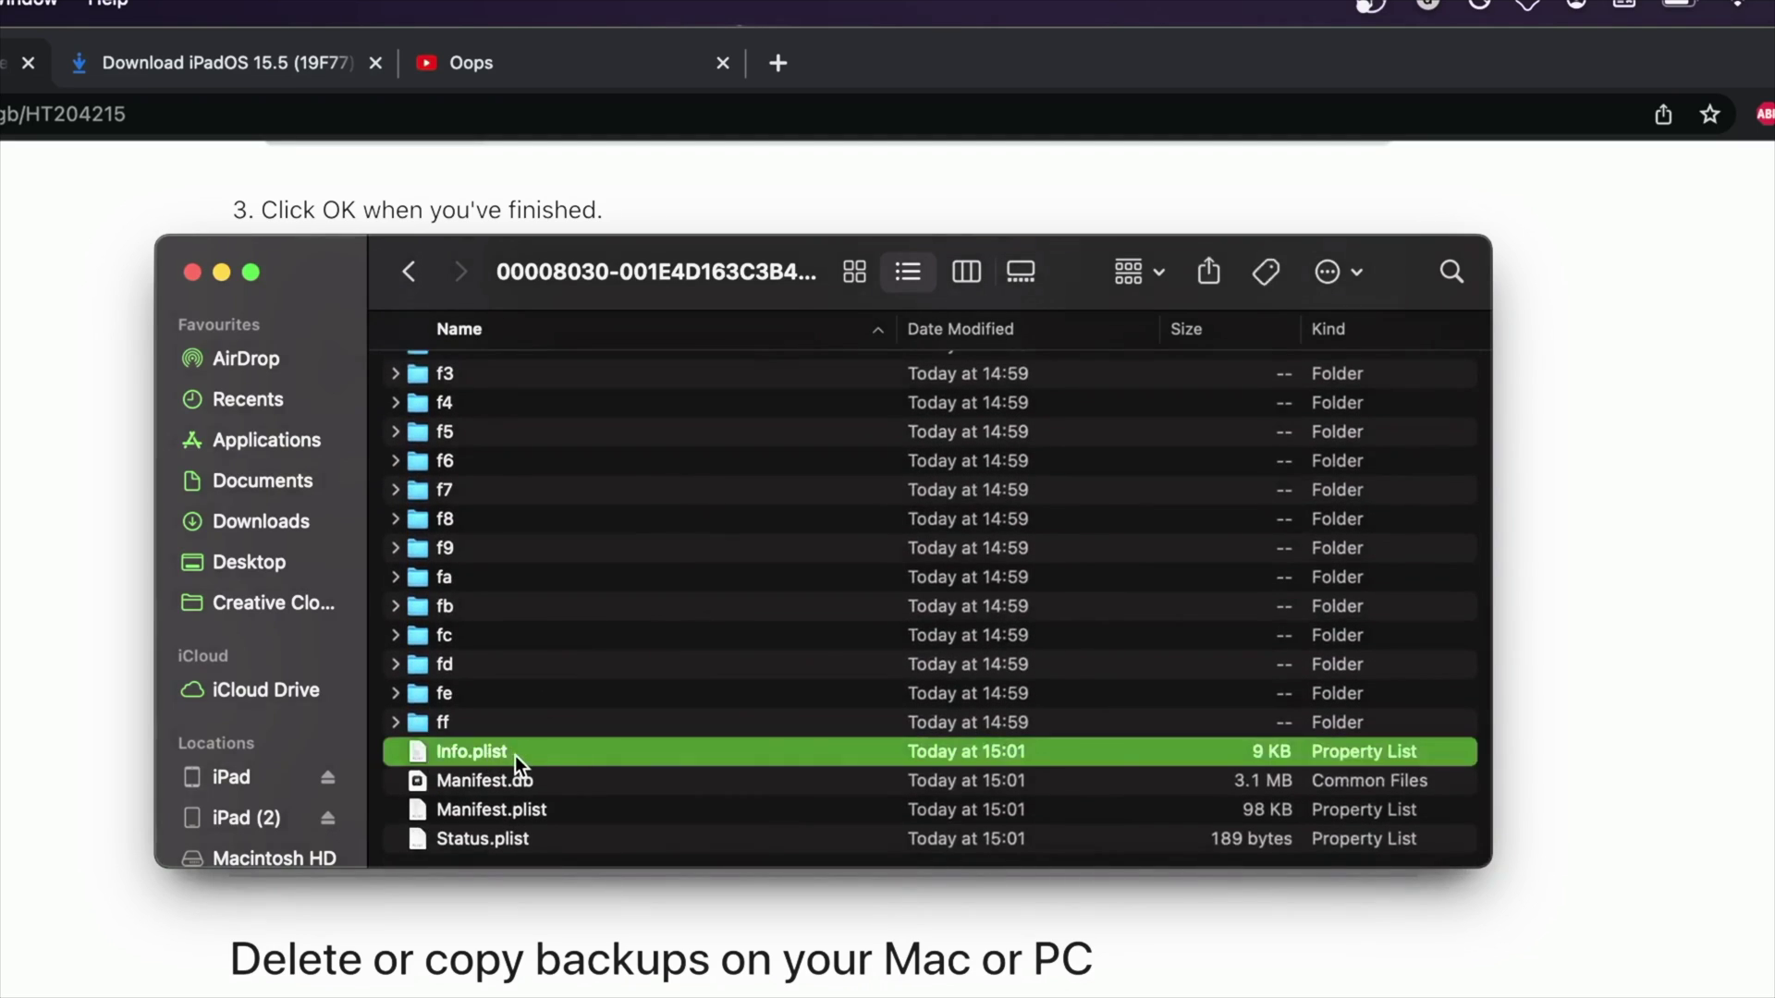
right_click(523, 754)
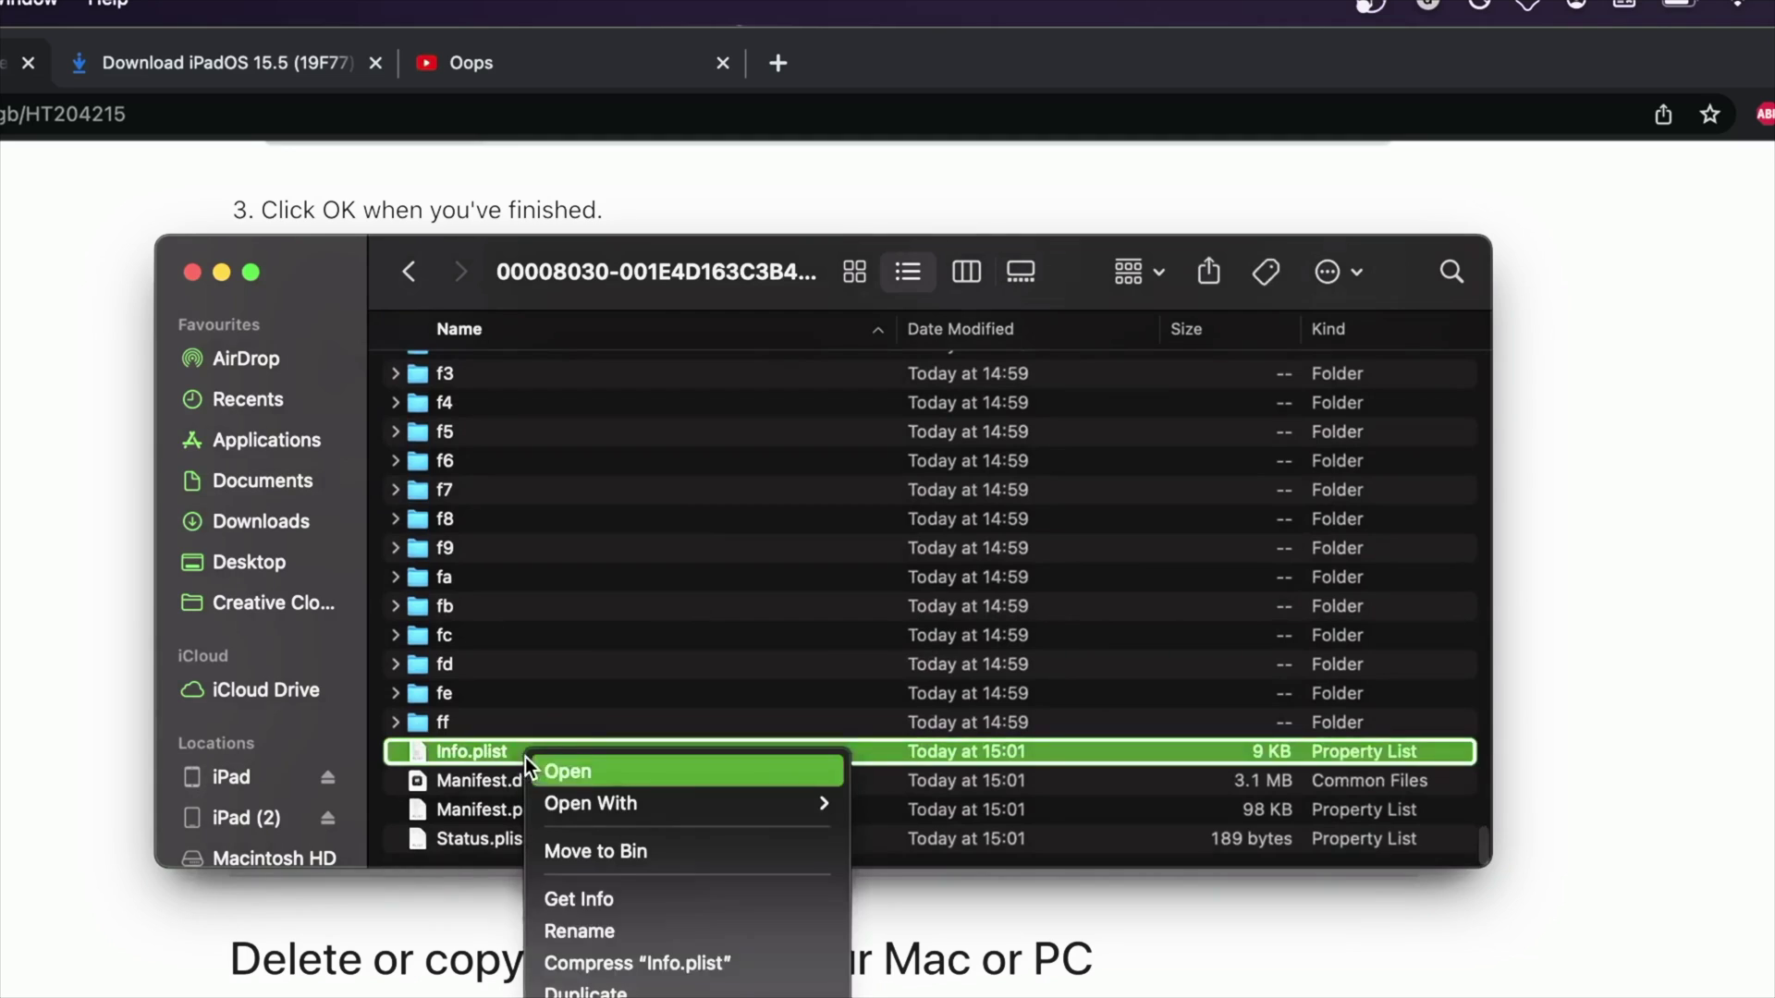
mouse_move(572, 801)
click(915, 991)
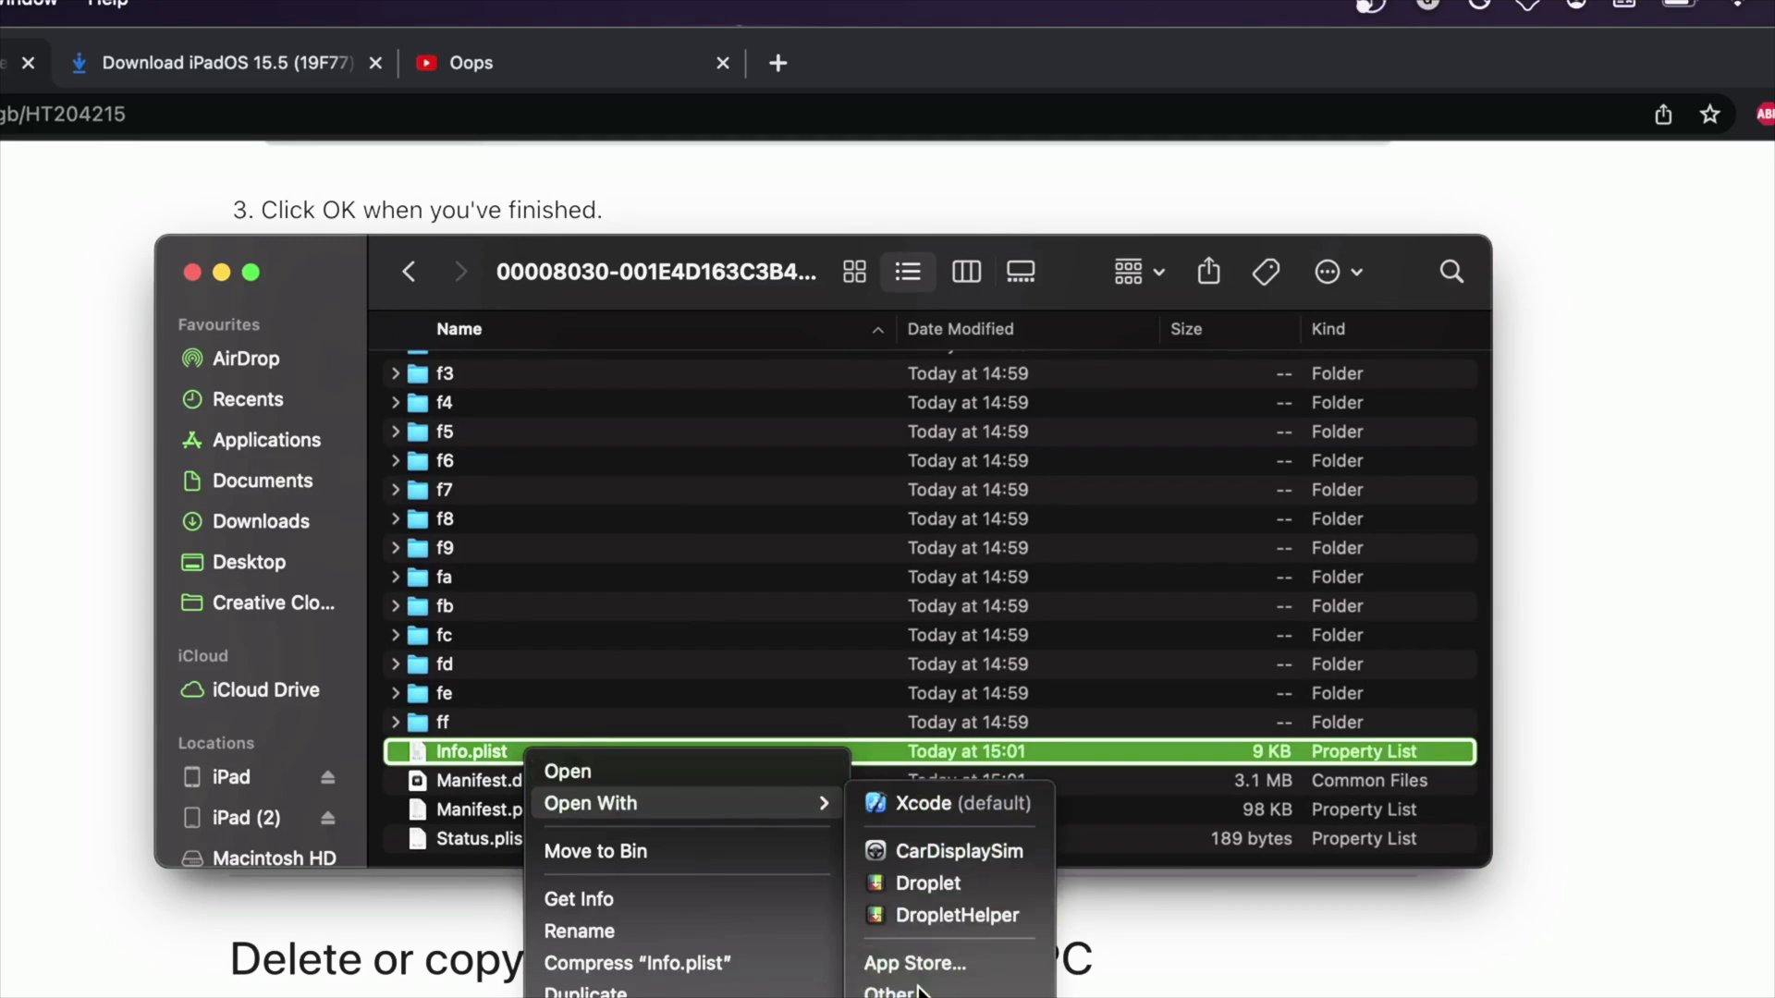
click(1266, 389)
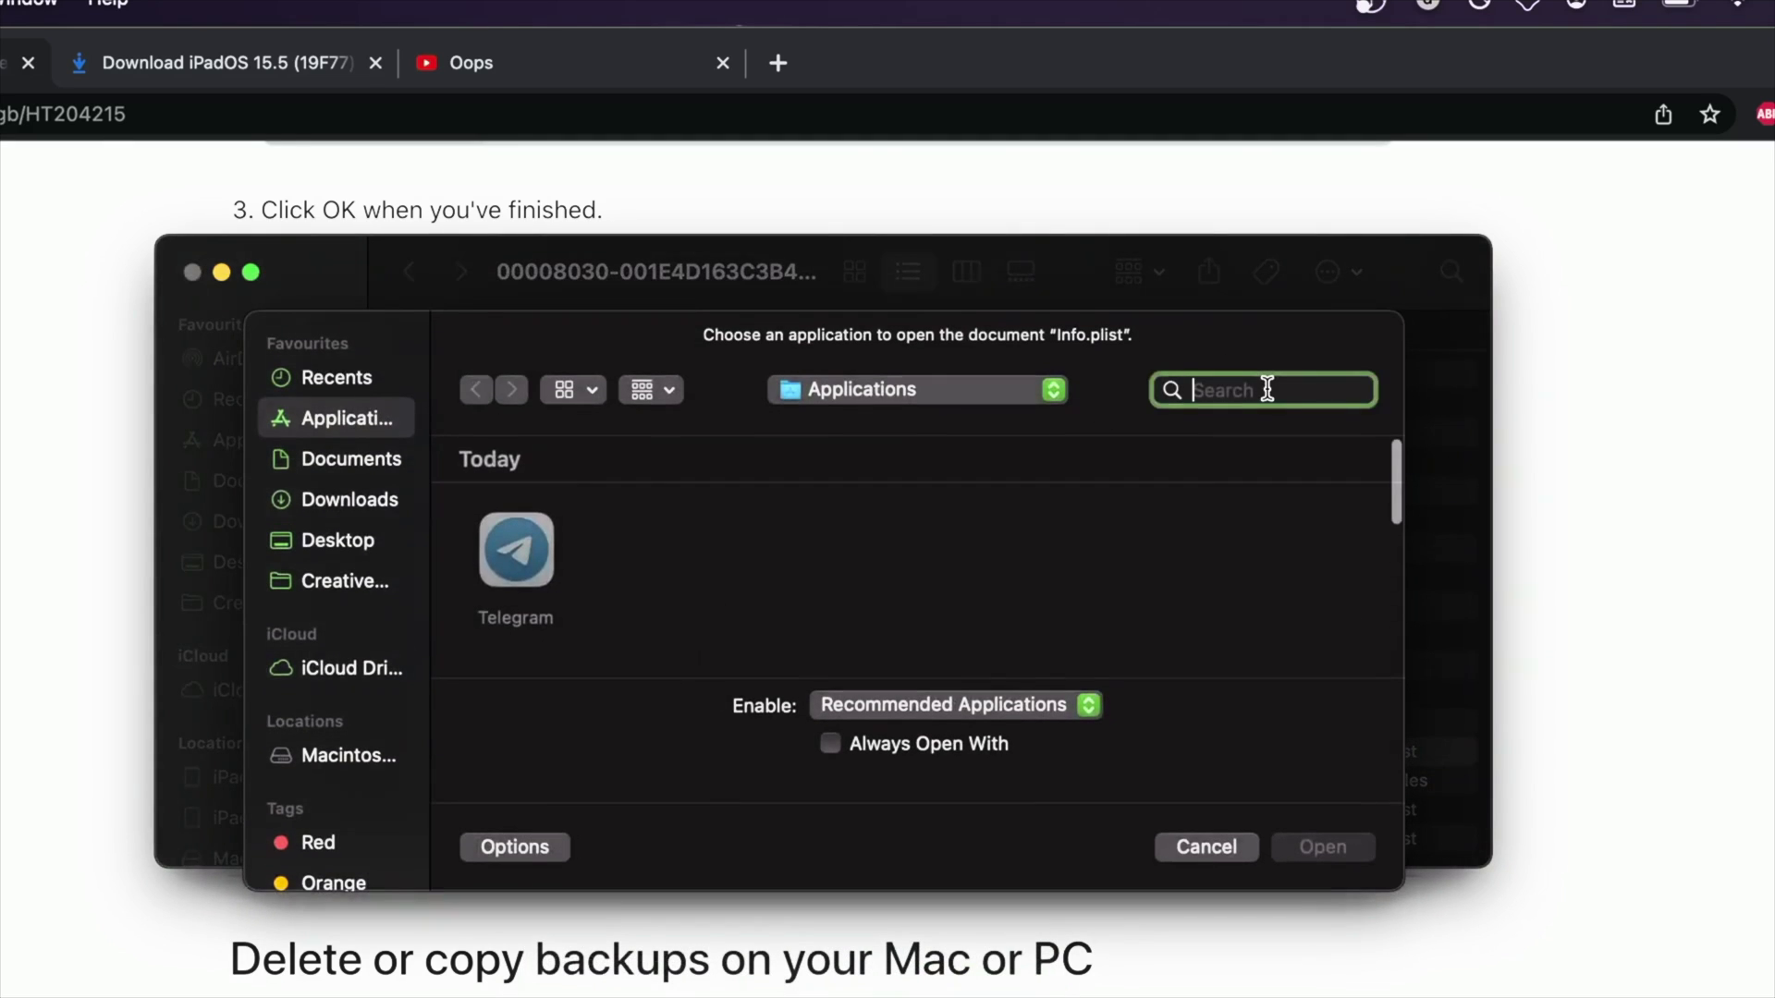
text(text)
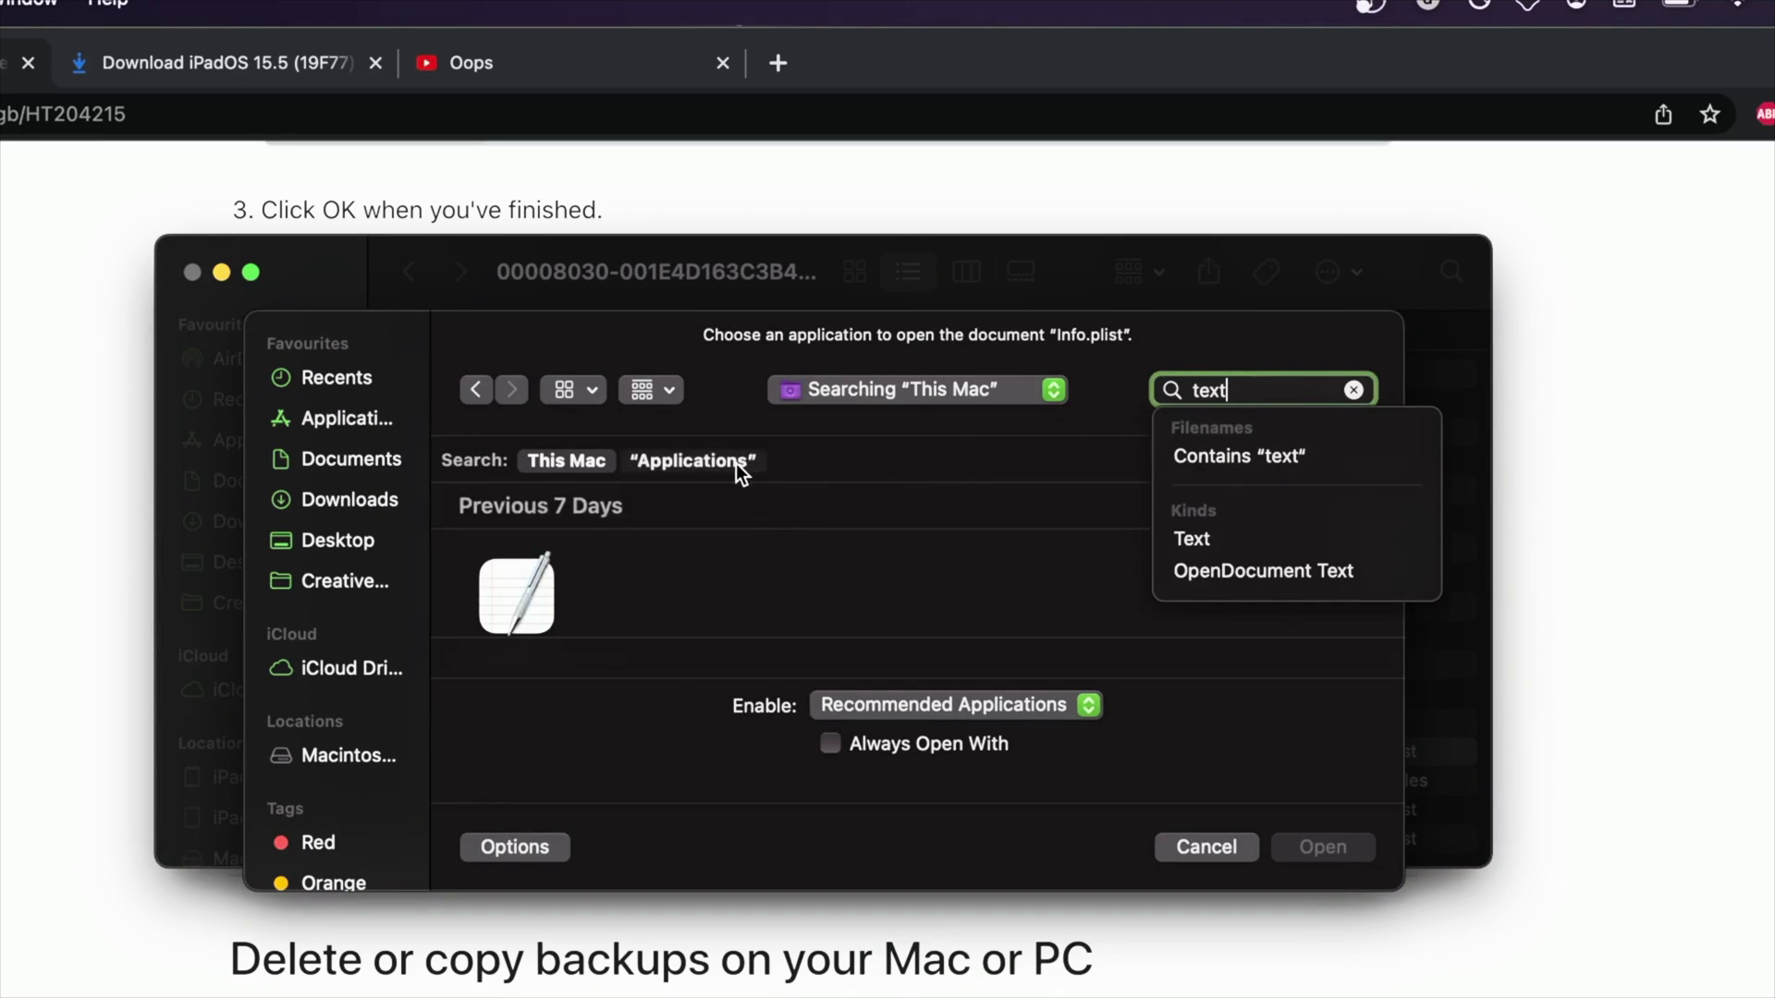
click(527, 596)
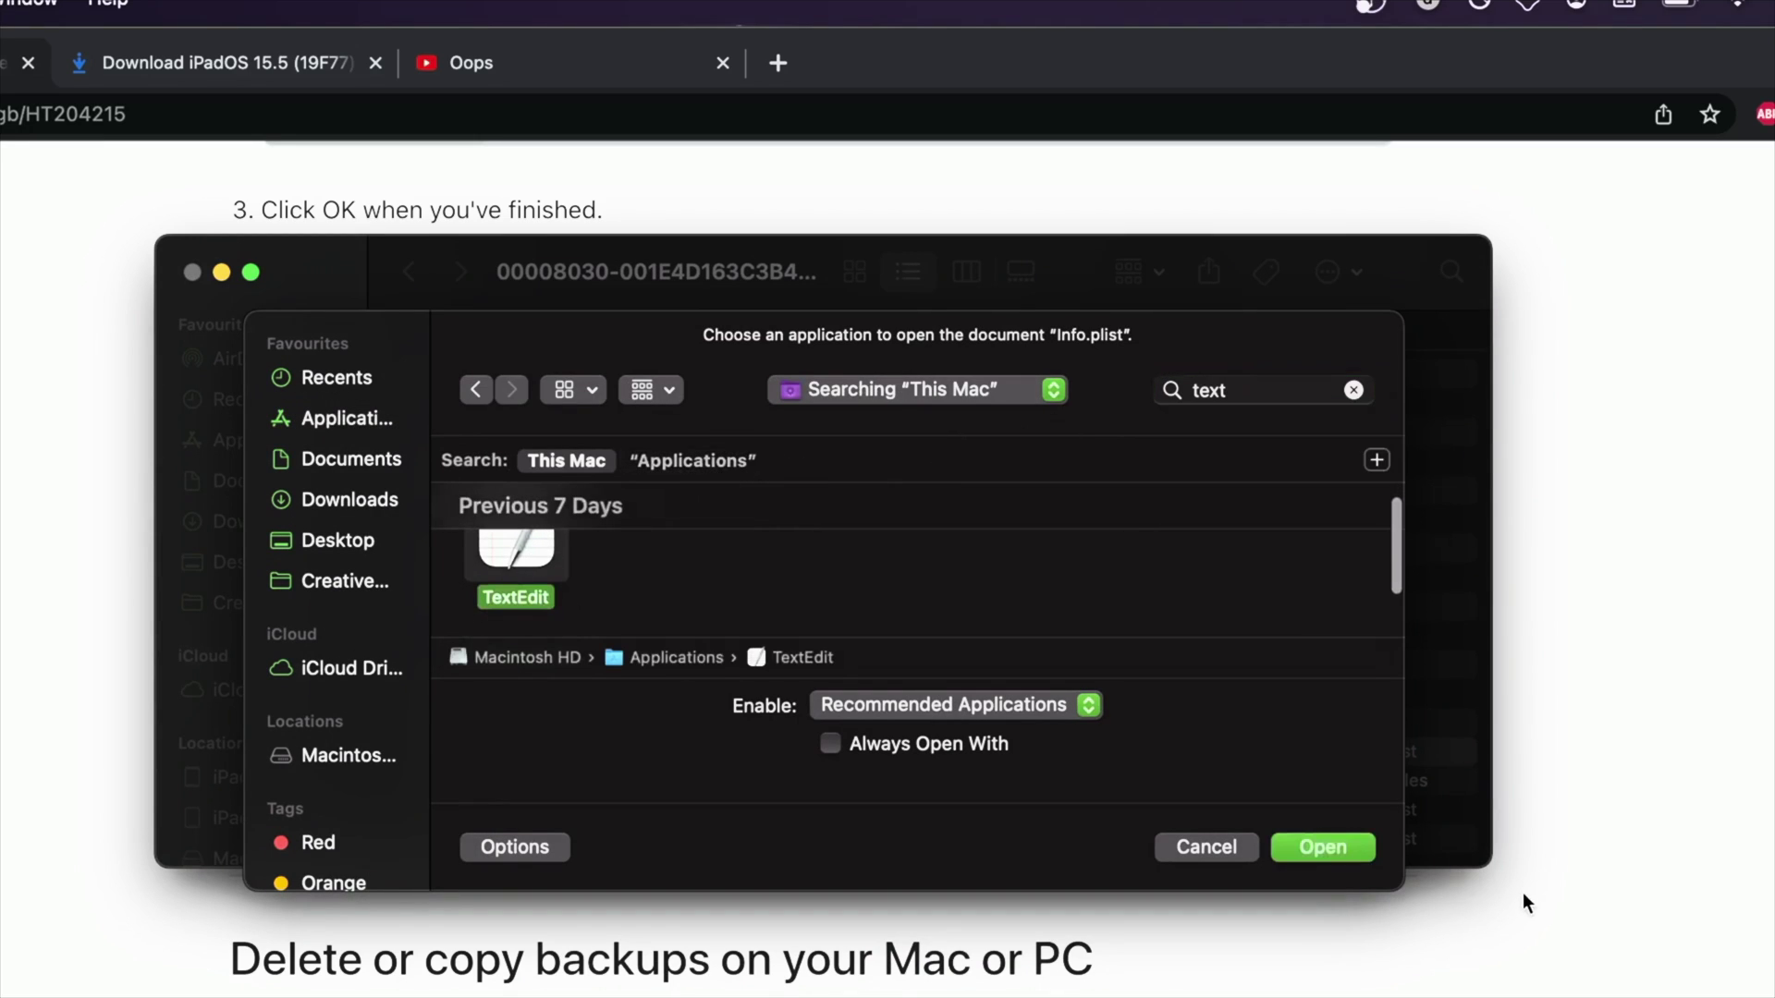
click(1346, 856)
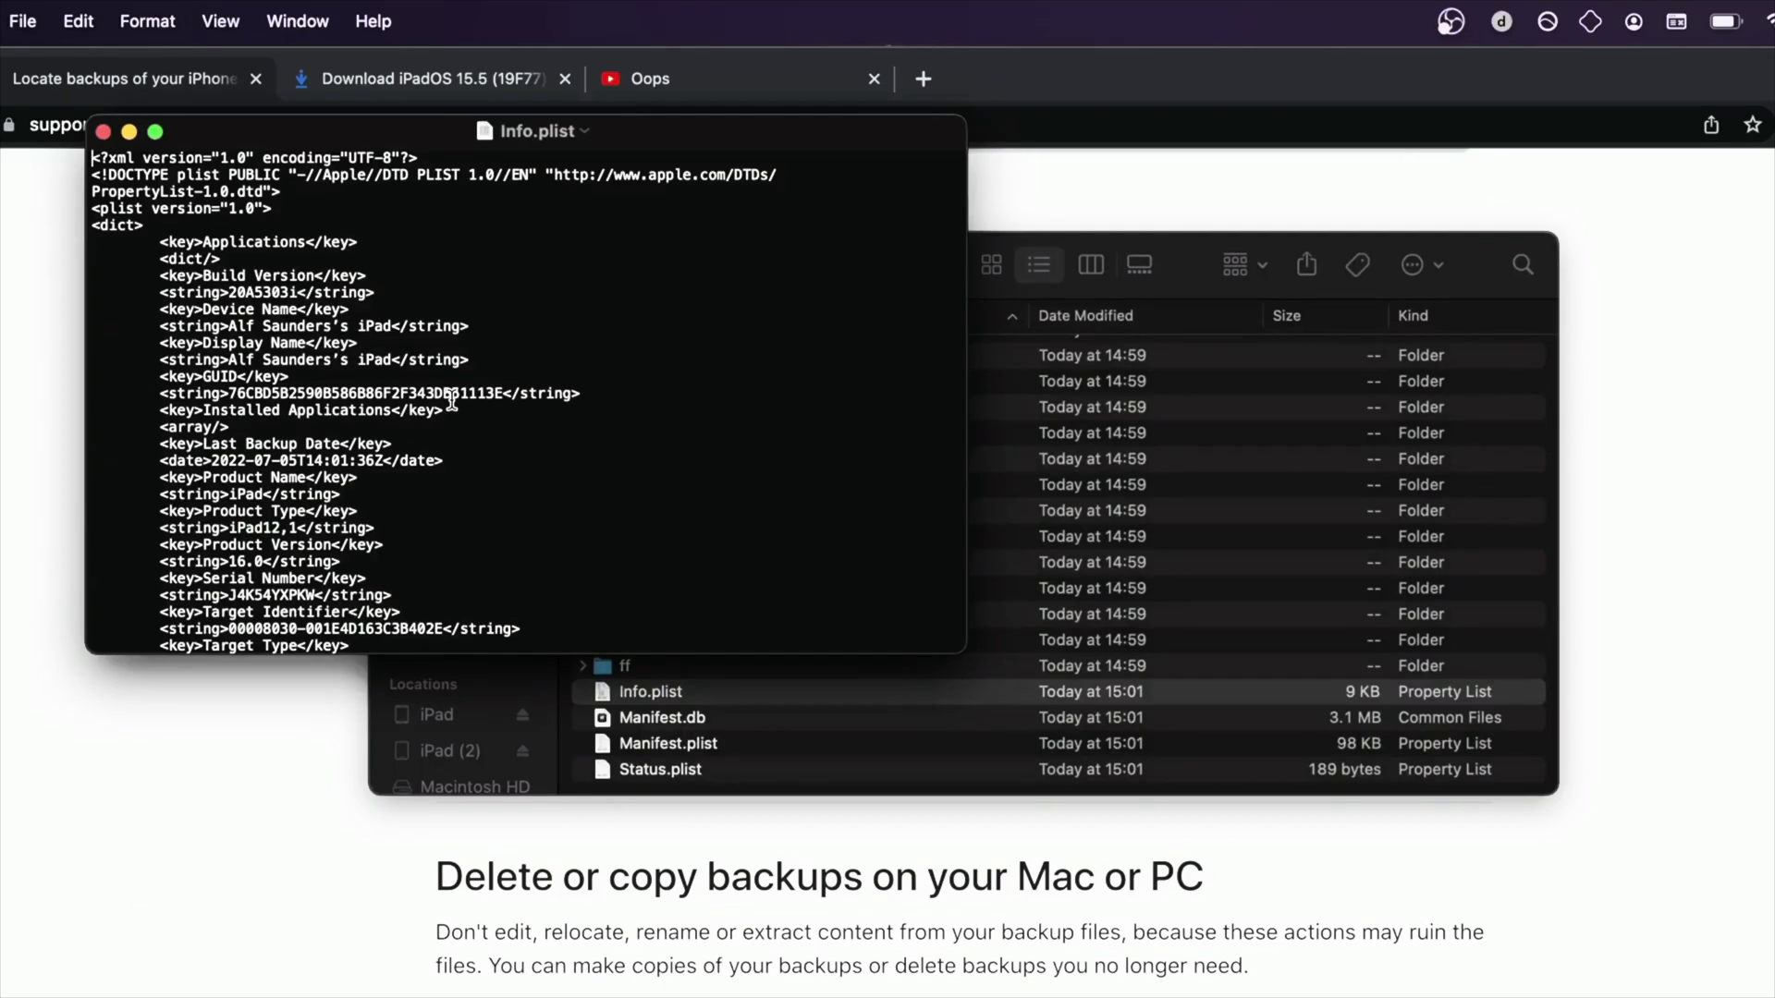
Search the text of Info.plist for "16" to locate the Product Version value.
scroll(449, 398, down, 10)
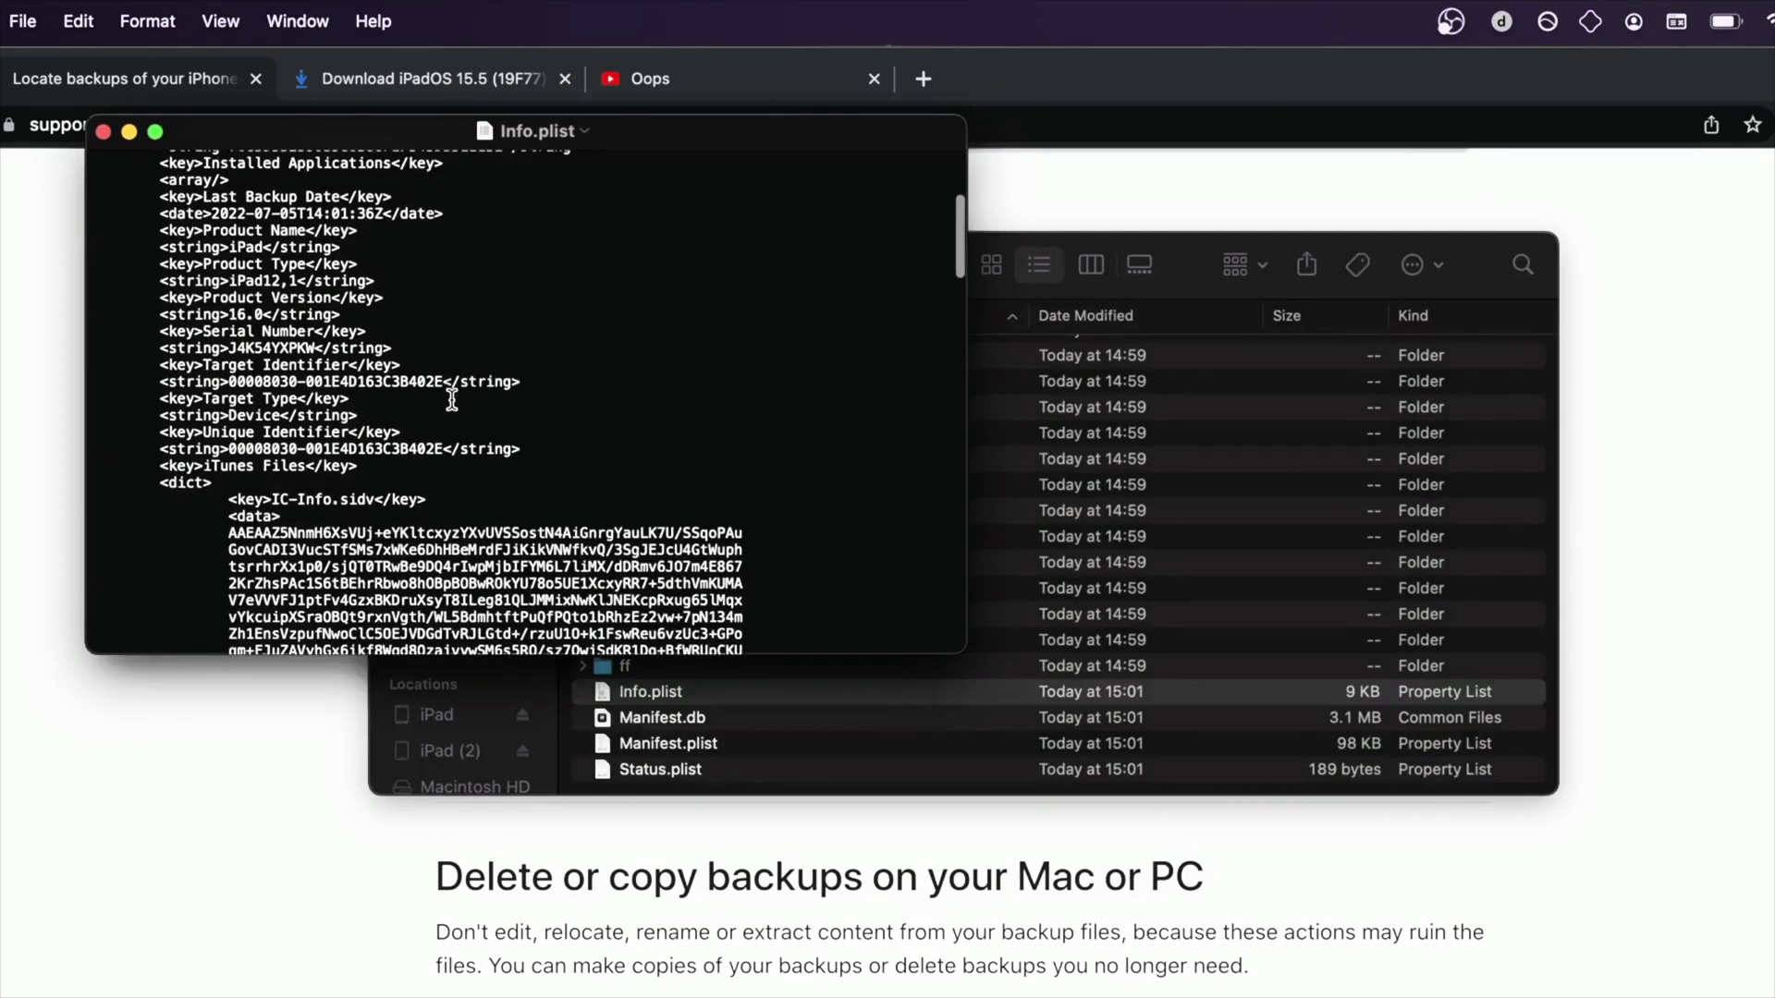
scroll(448, 396, up, 10)
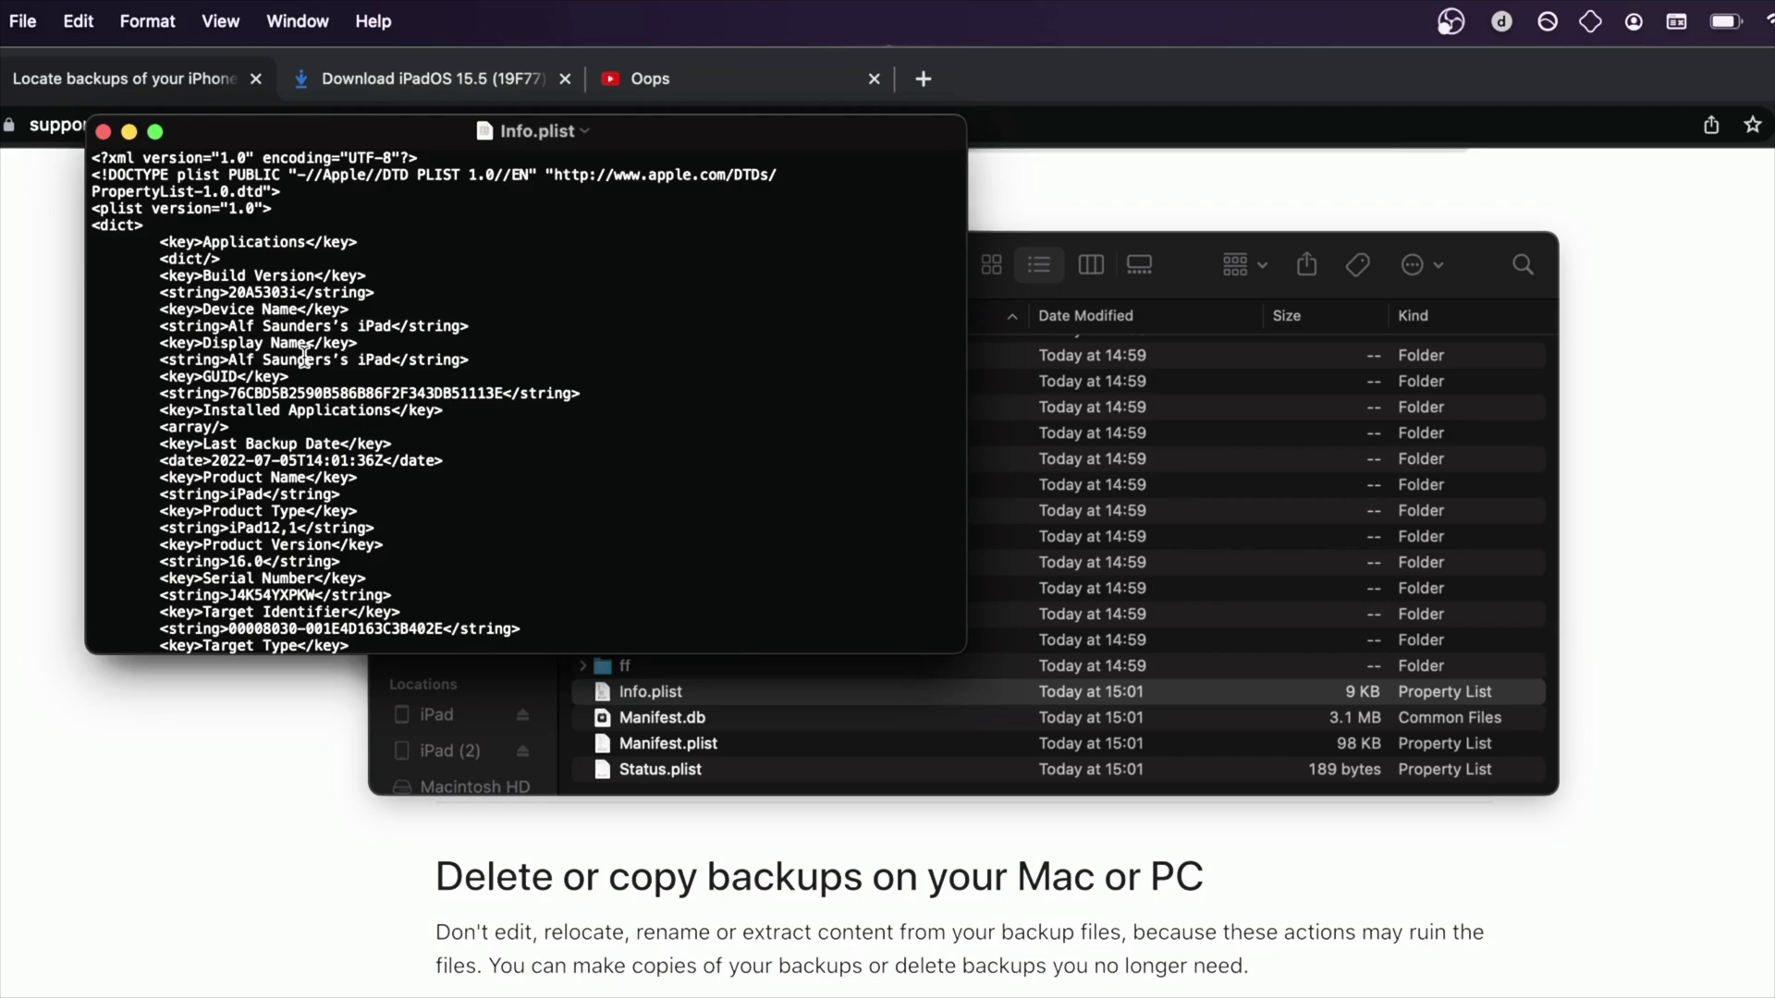
click(96, 8)
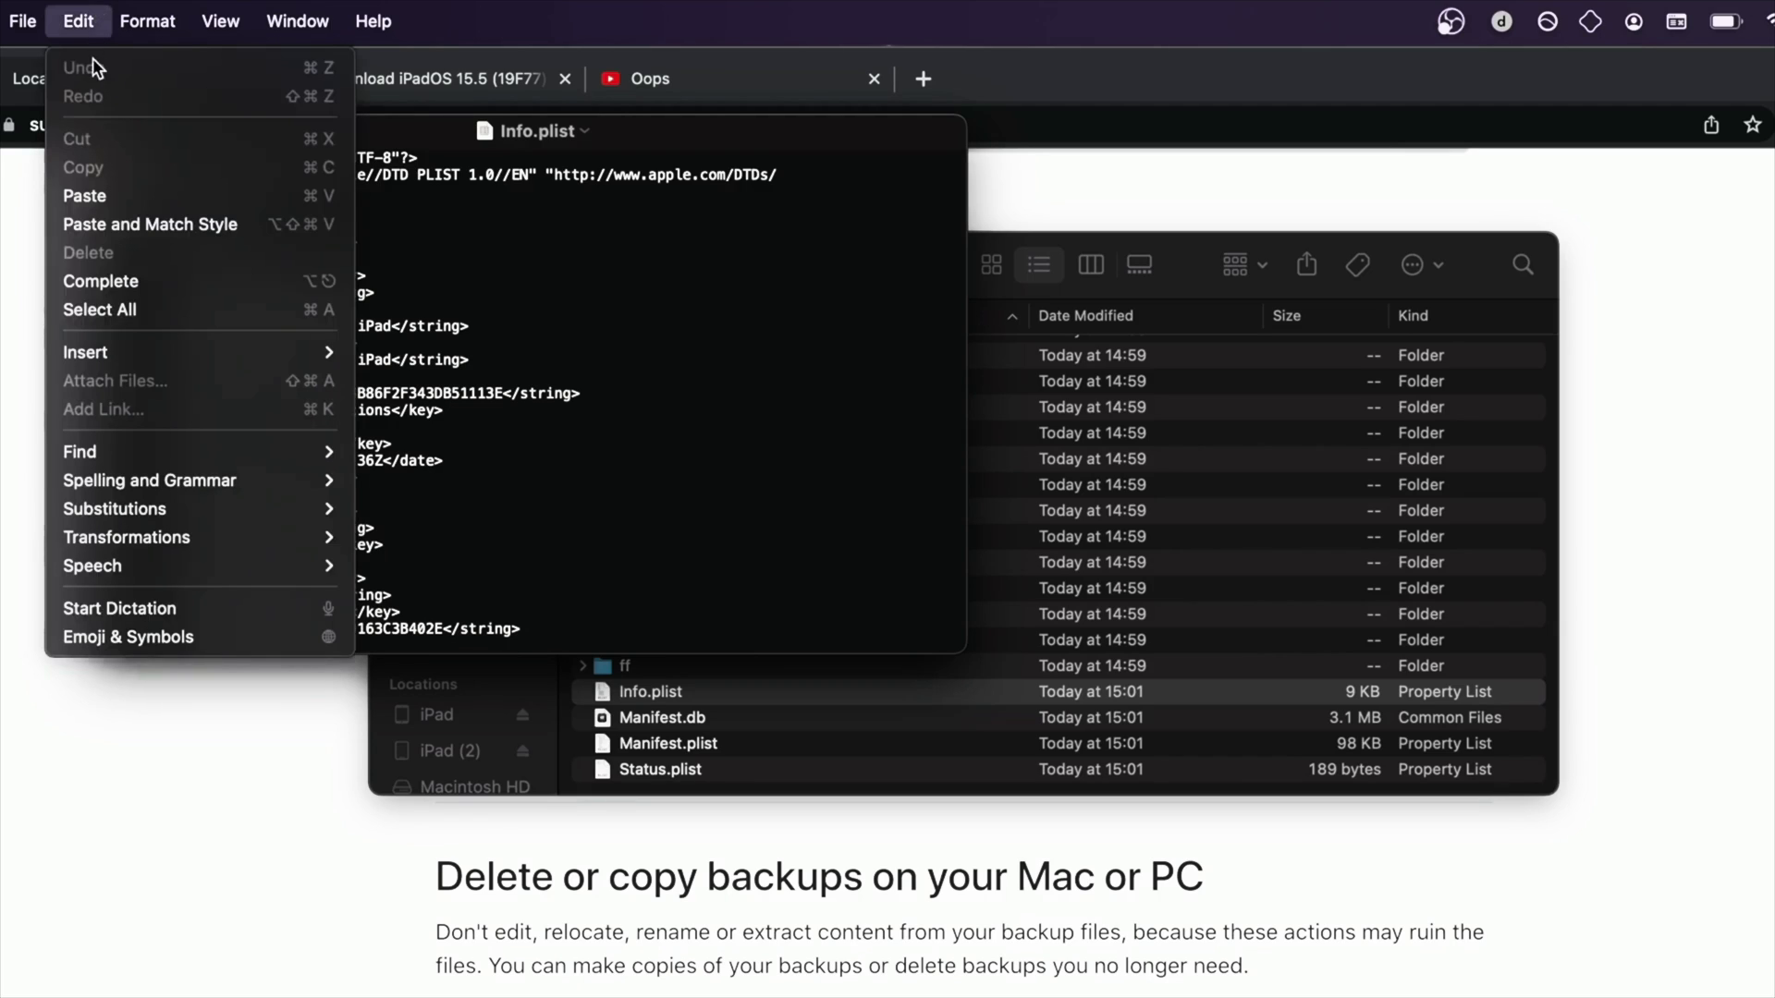
mouse_move(230, 449)
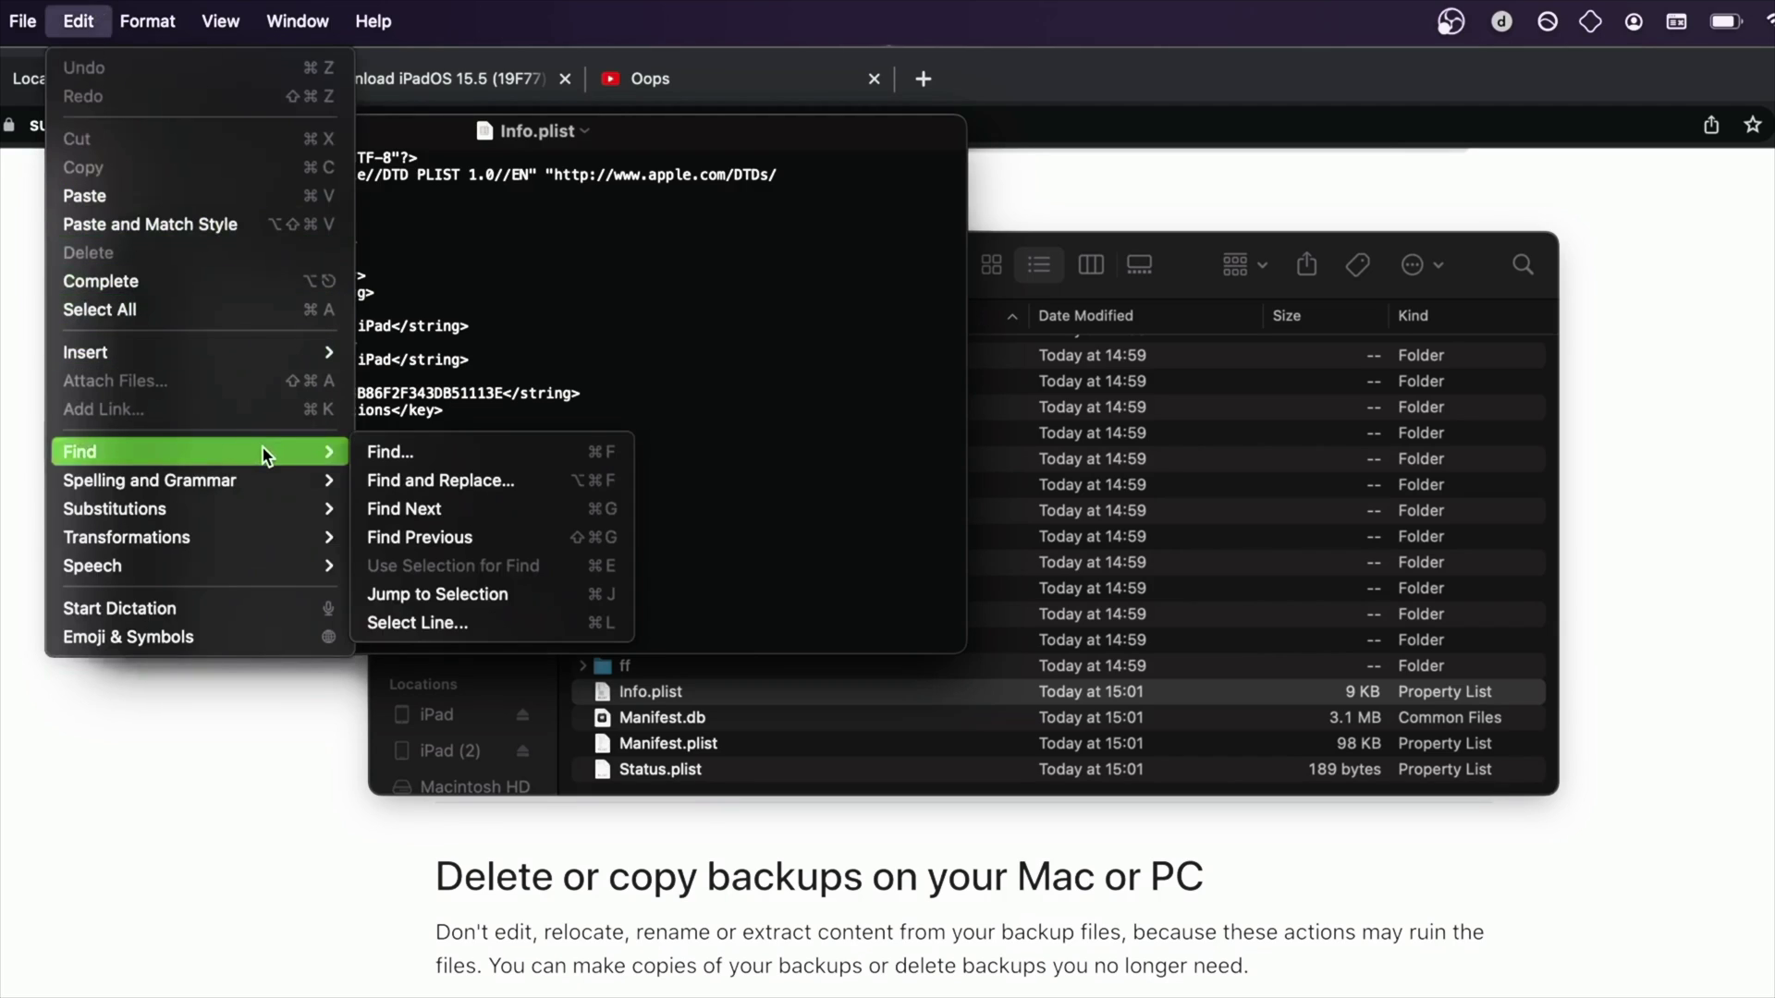
click(398, 452)
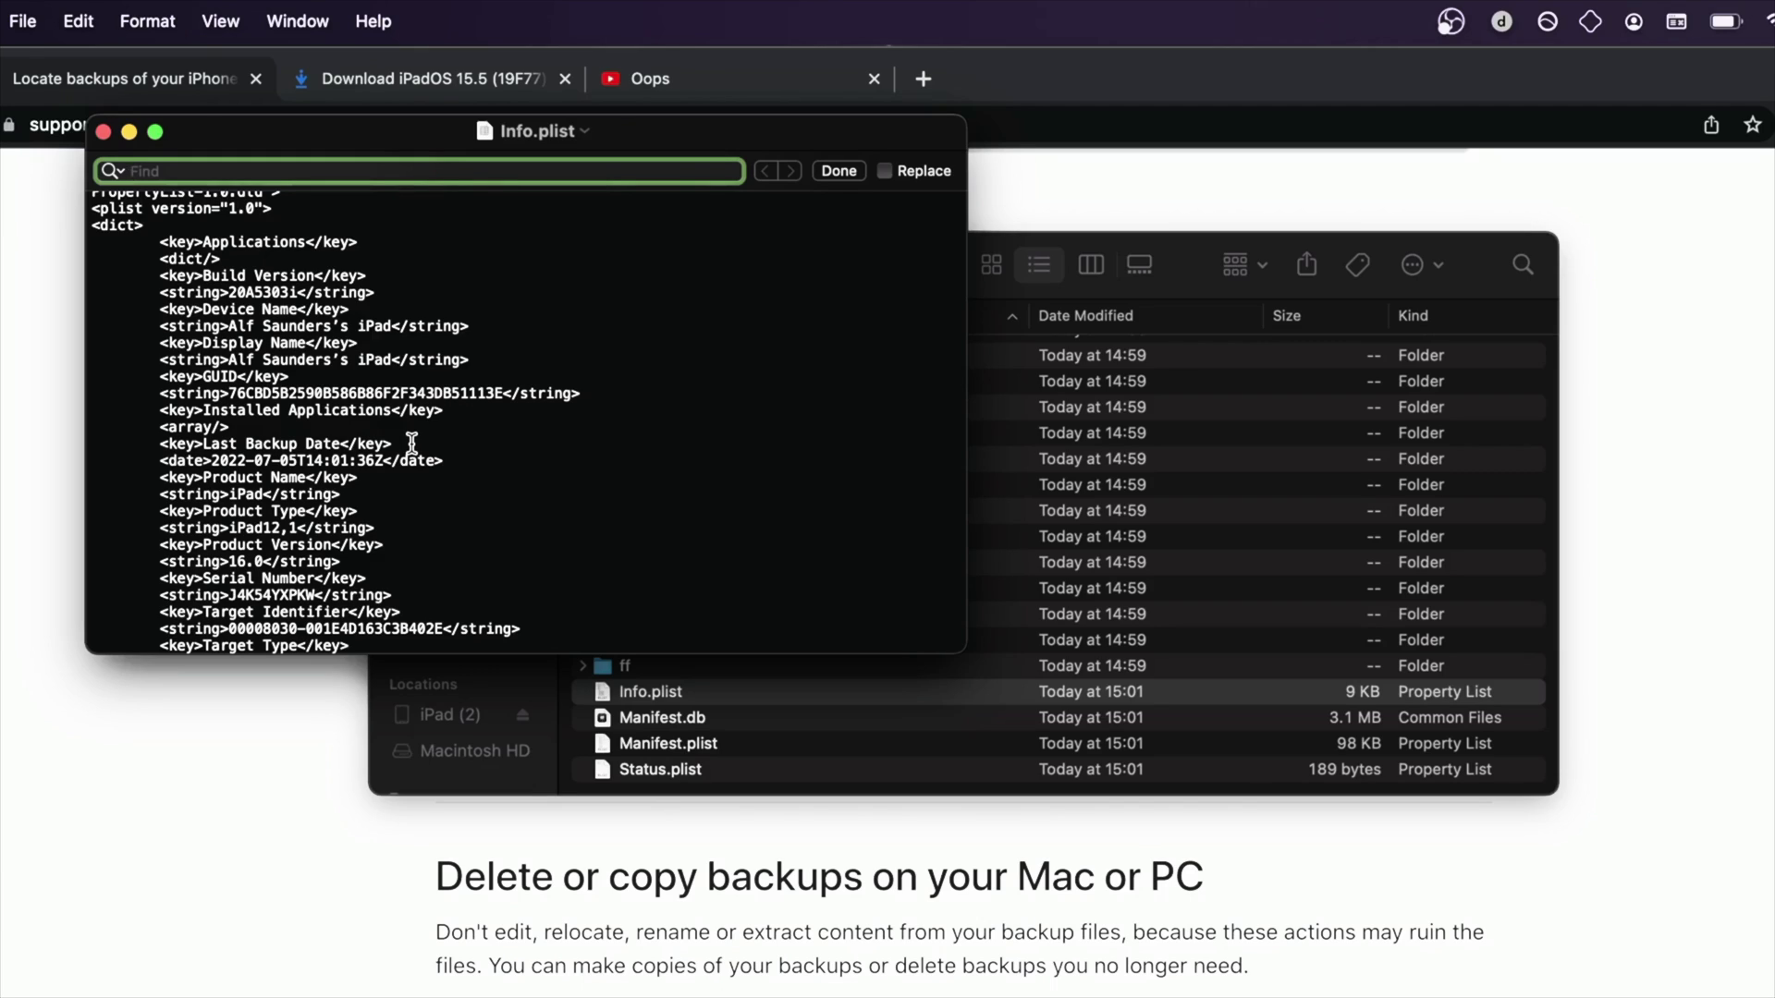
text(16)
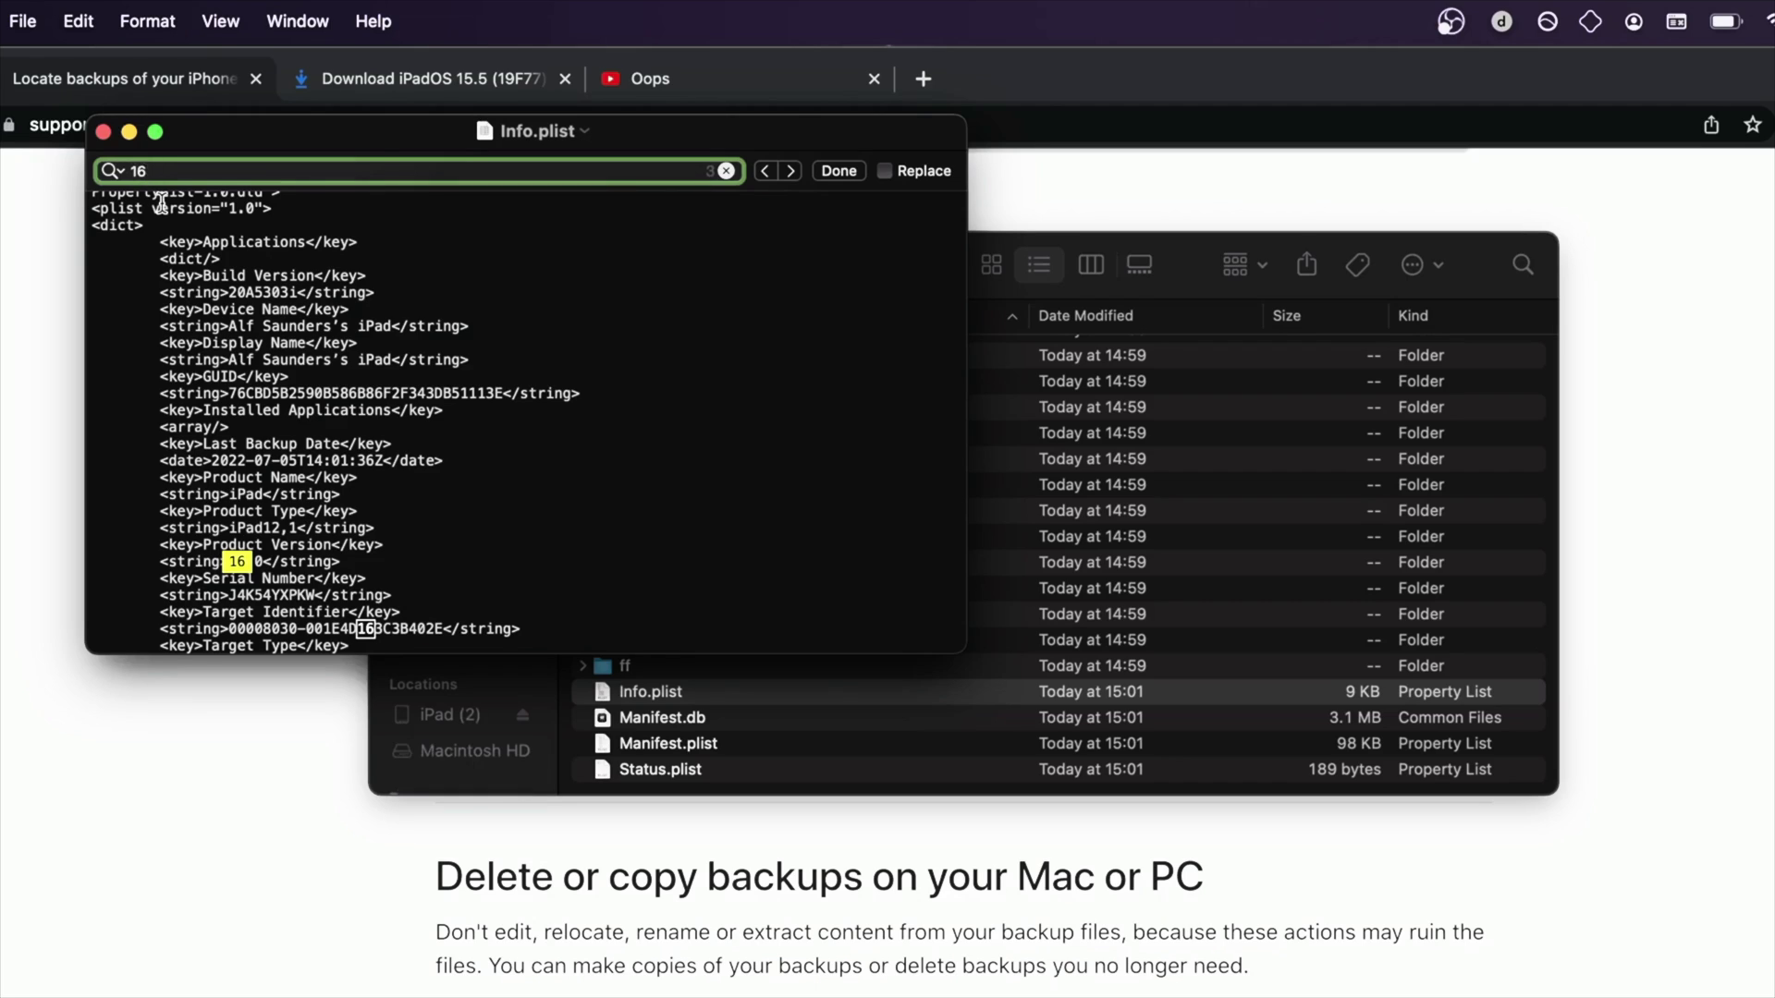
Set the Product Version value in Info.plist to 15.0 and save the file.
click(265, 561)
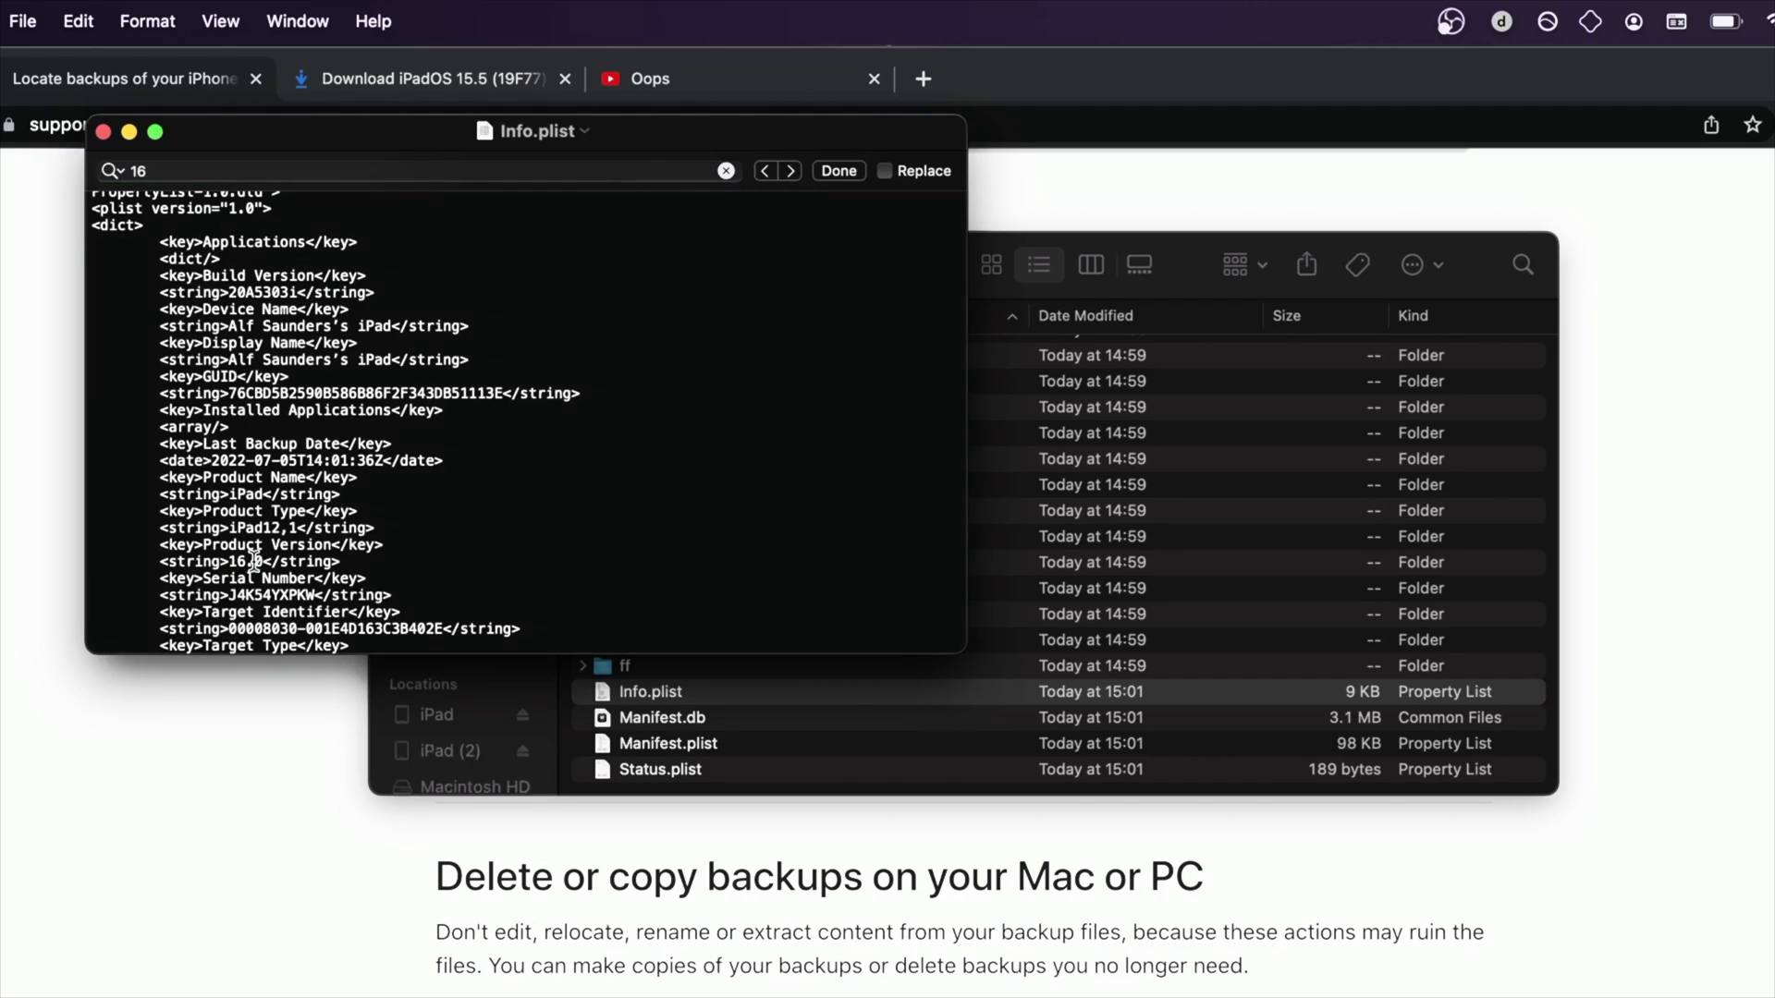
drag(229, 561, 263, 562)
text(15.0)
key(cmd+s)
Search Info.plist for "16" again and check whether the remaining matches are only parts of the device identifiers.
click(179, 171)
double_click(139, 171)
key(Return)
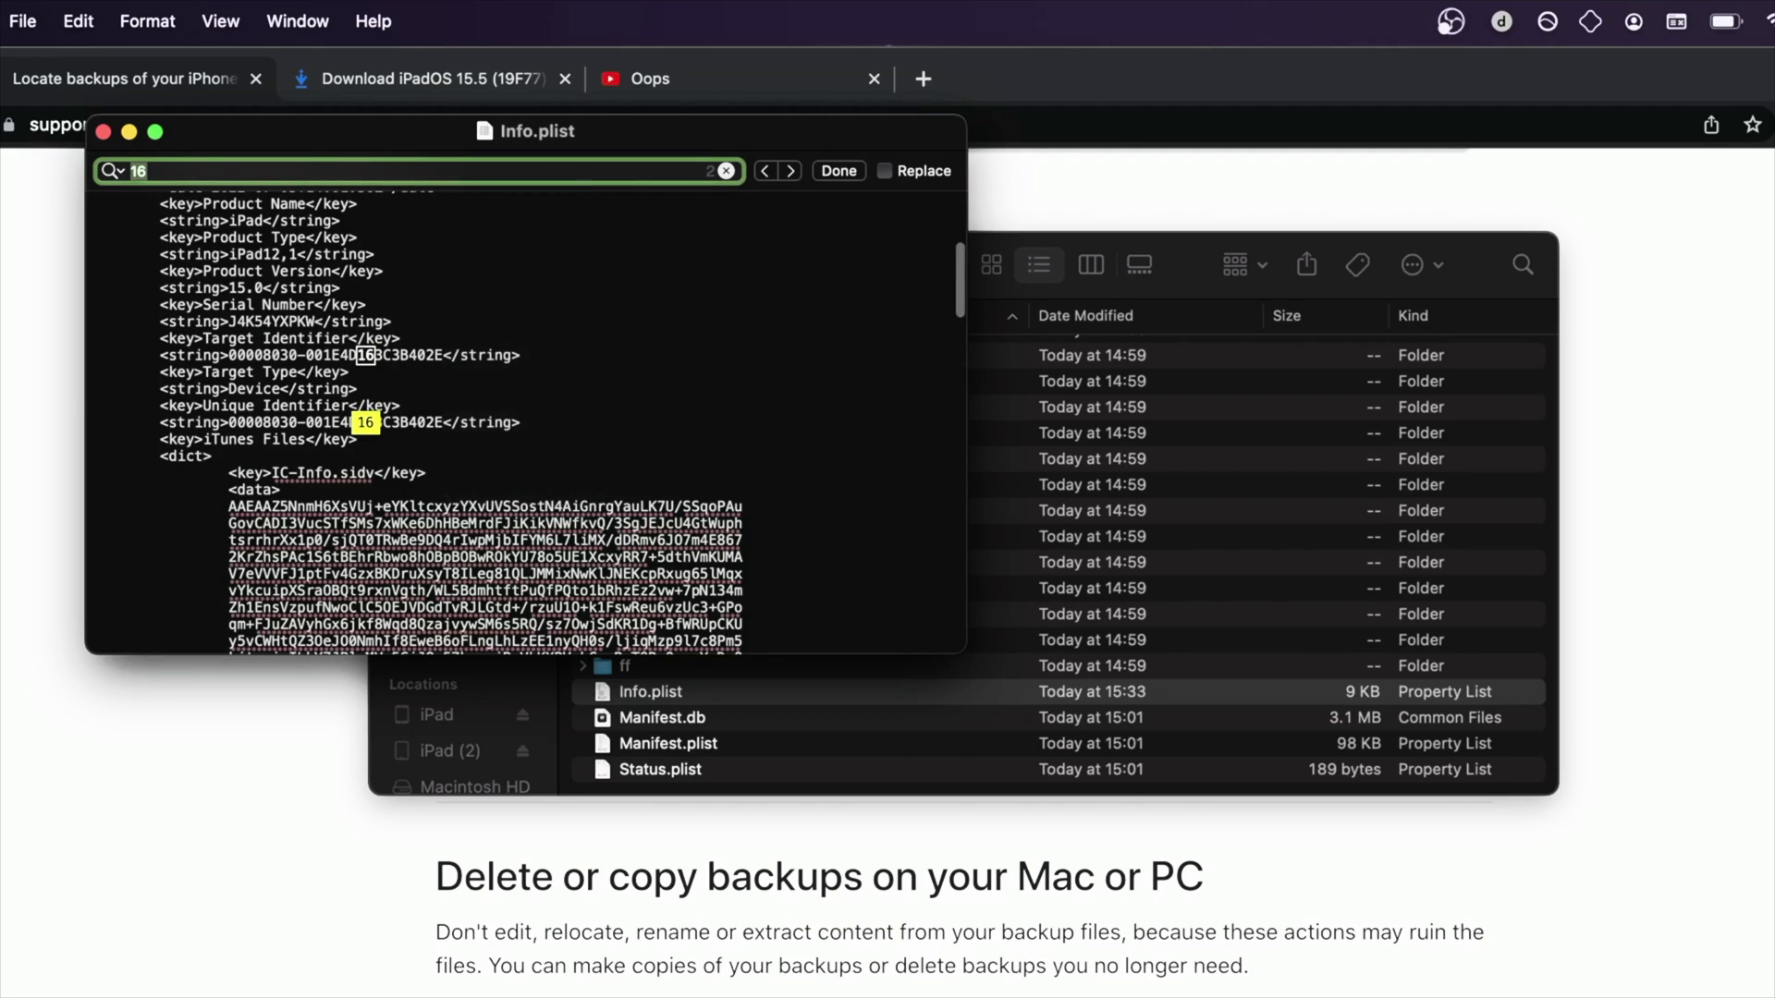
click(349, 288)
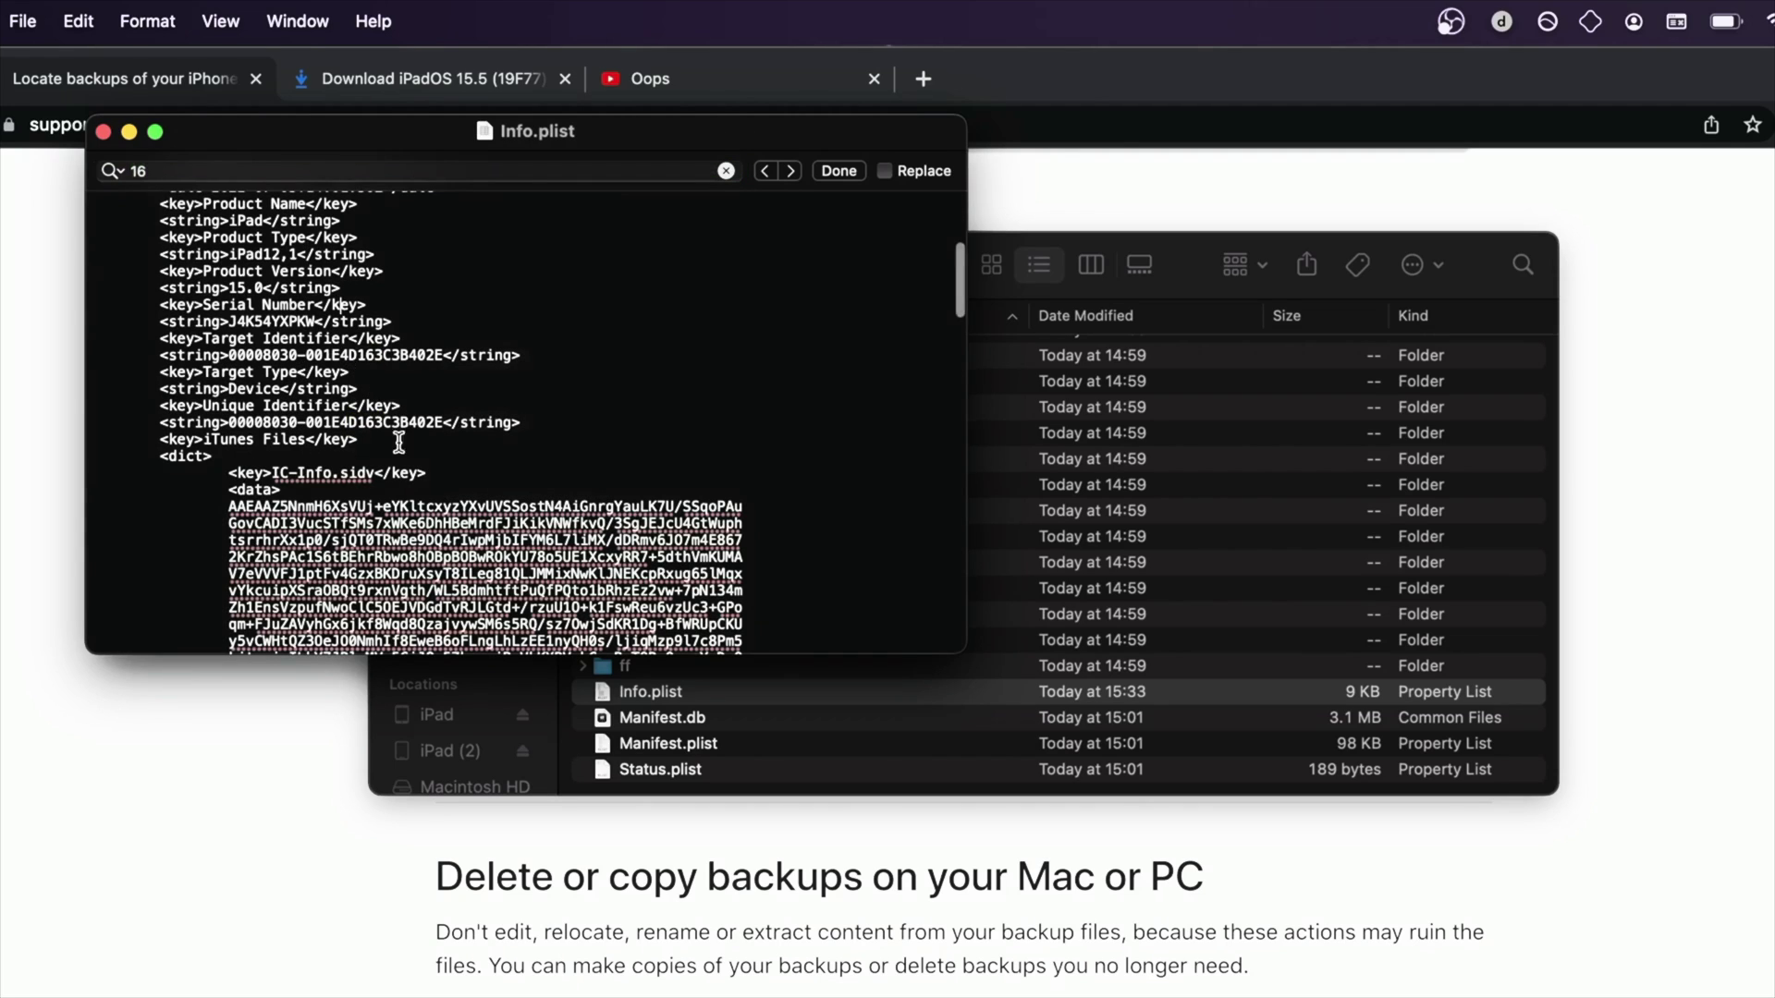
drag(230, 355, 303, 355)
click(582, 357)
Search Info.plist for "15" and check the edited Product Version entry.
click(333, 170)
key(BackSpace)
text(5)
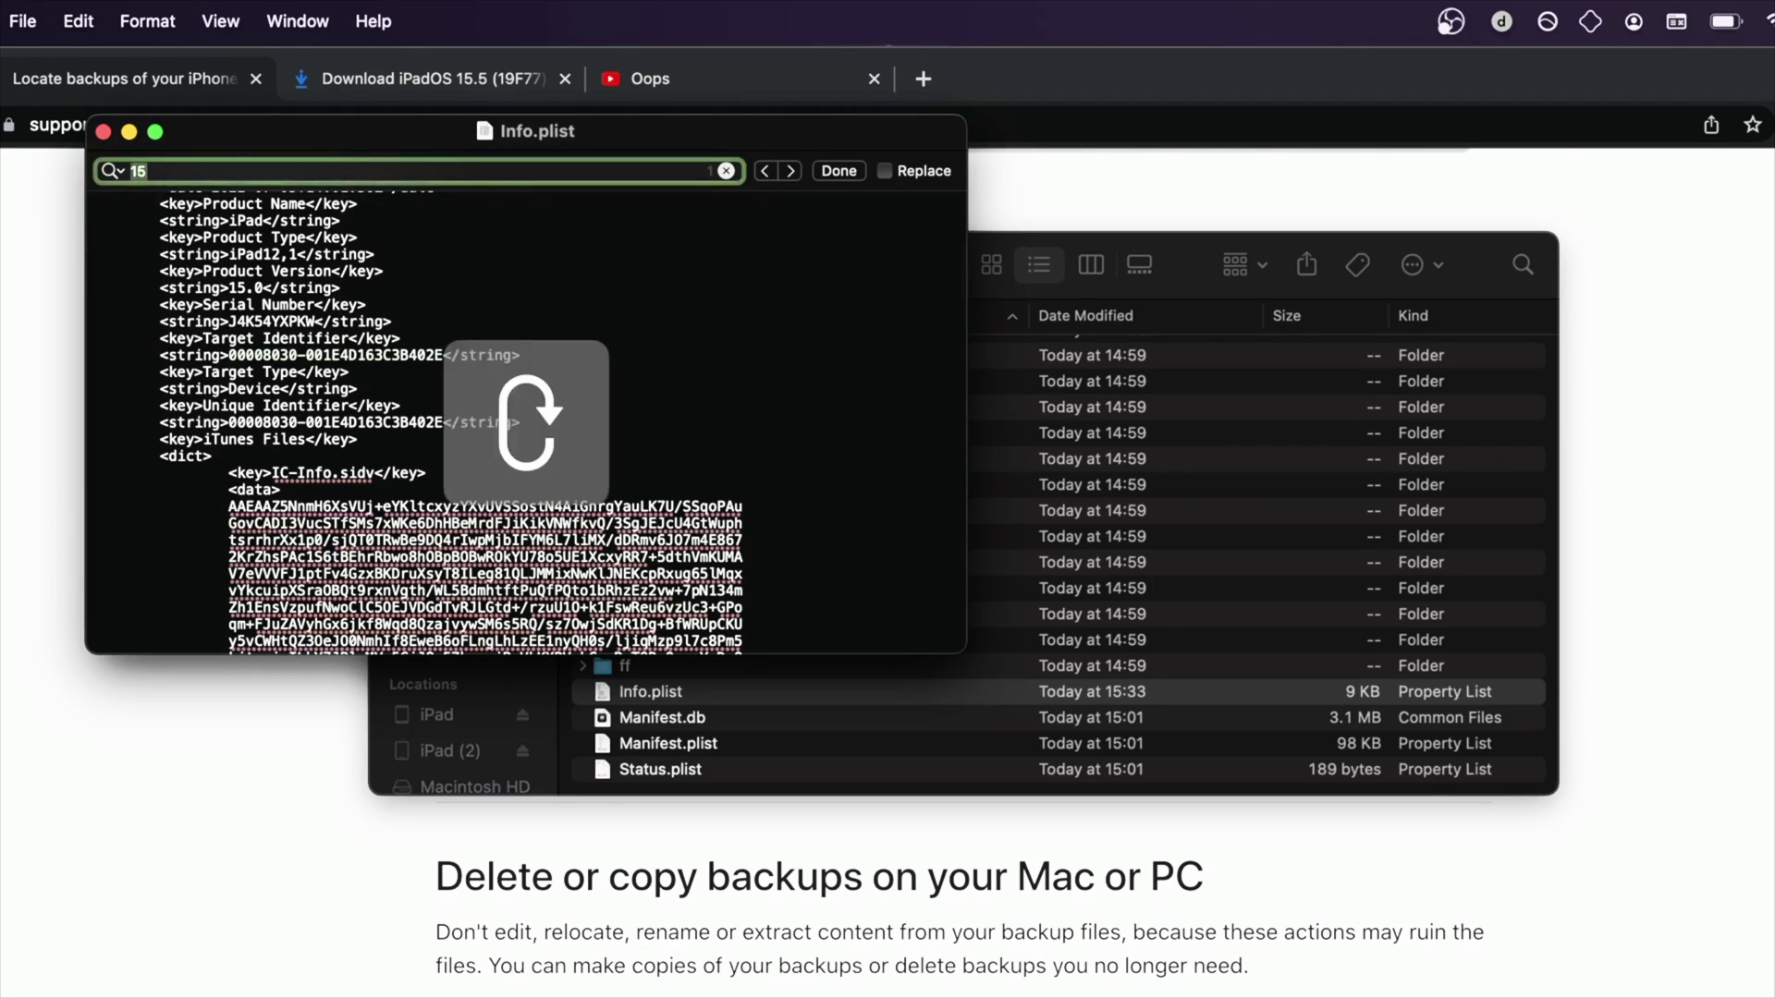
click(319, 284)
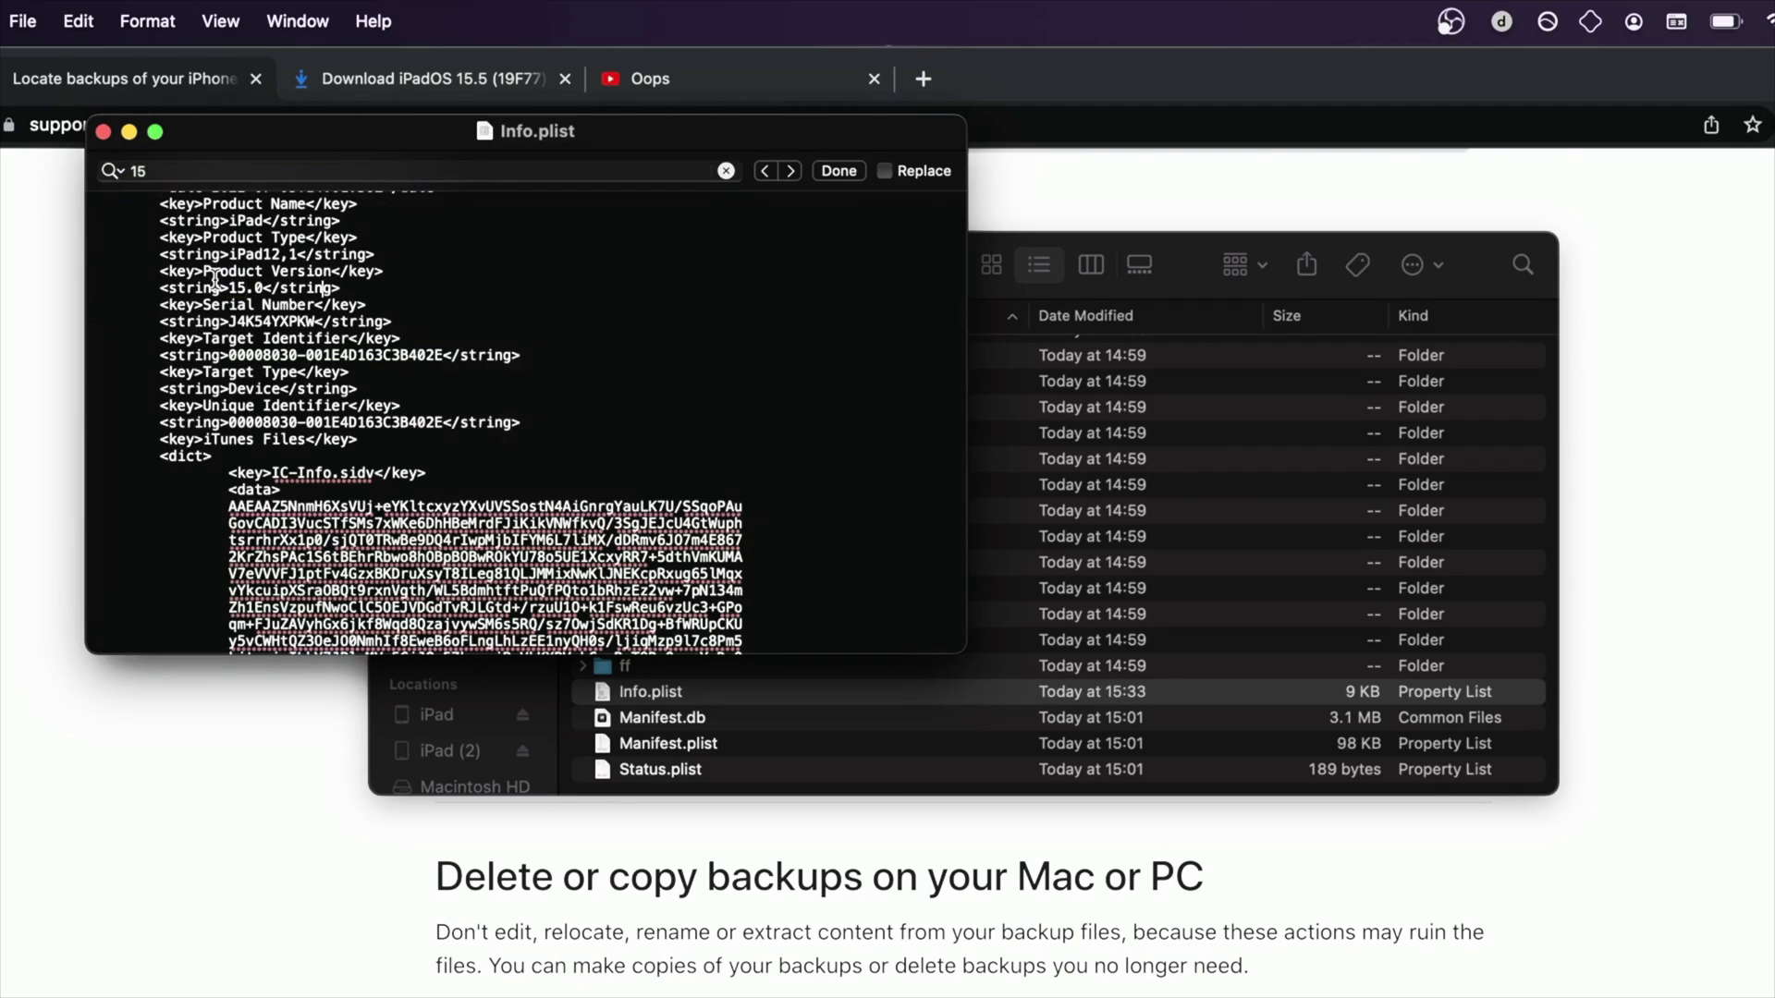
drag(263, 289, 265, 289)
right_click(371, 275)
key(Escape)
Save the edited Info.plist and close its window.
click(22, 21)
click(74, 197)
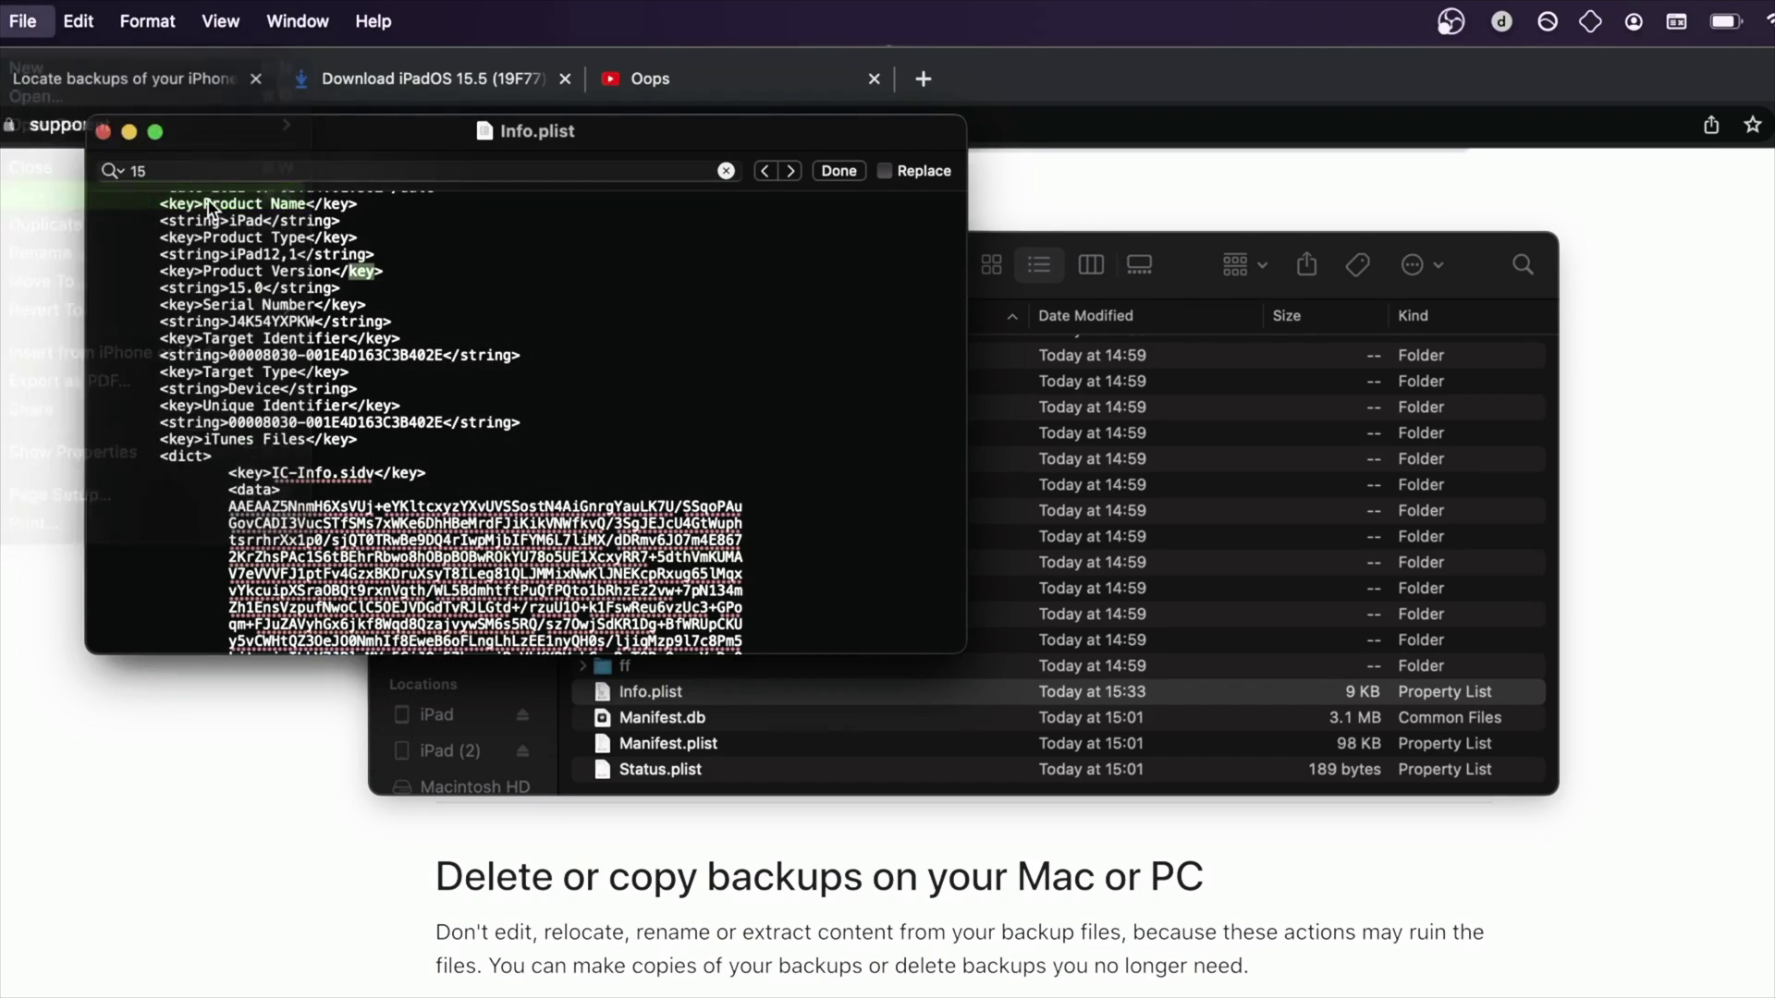
click(103, 131)
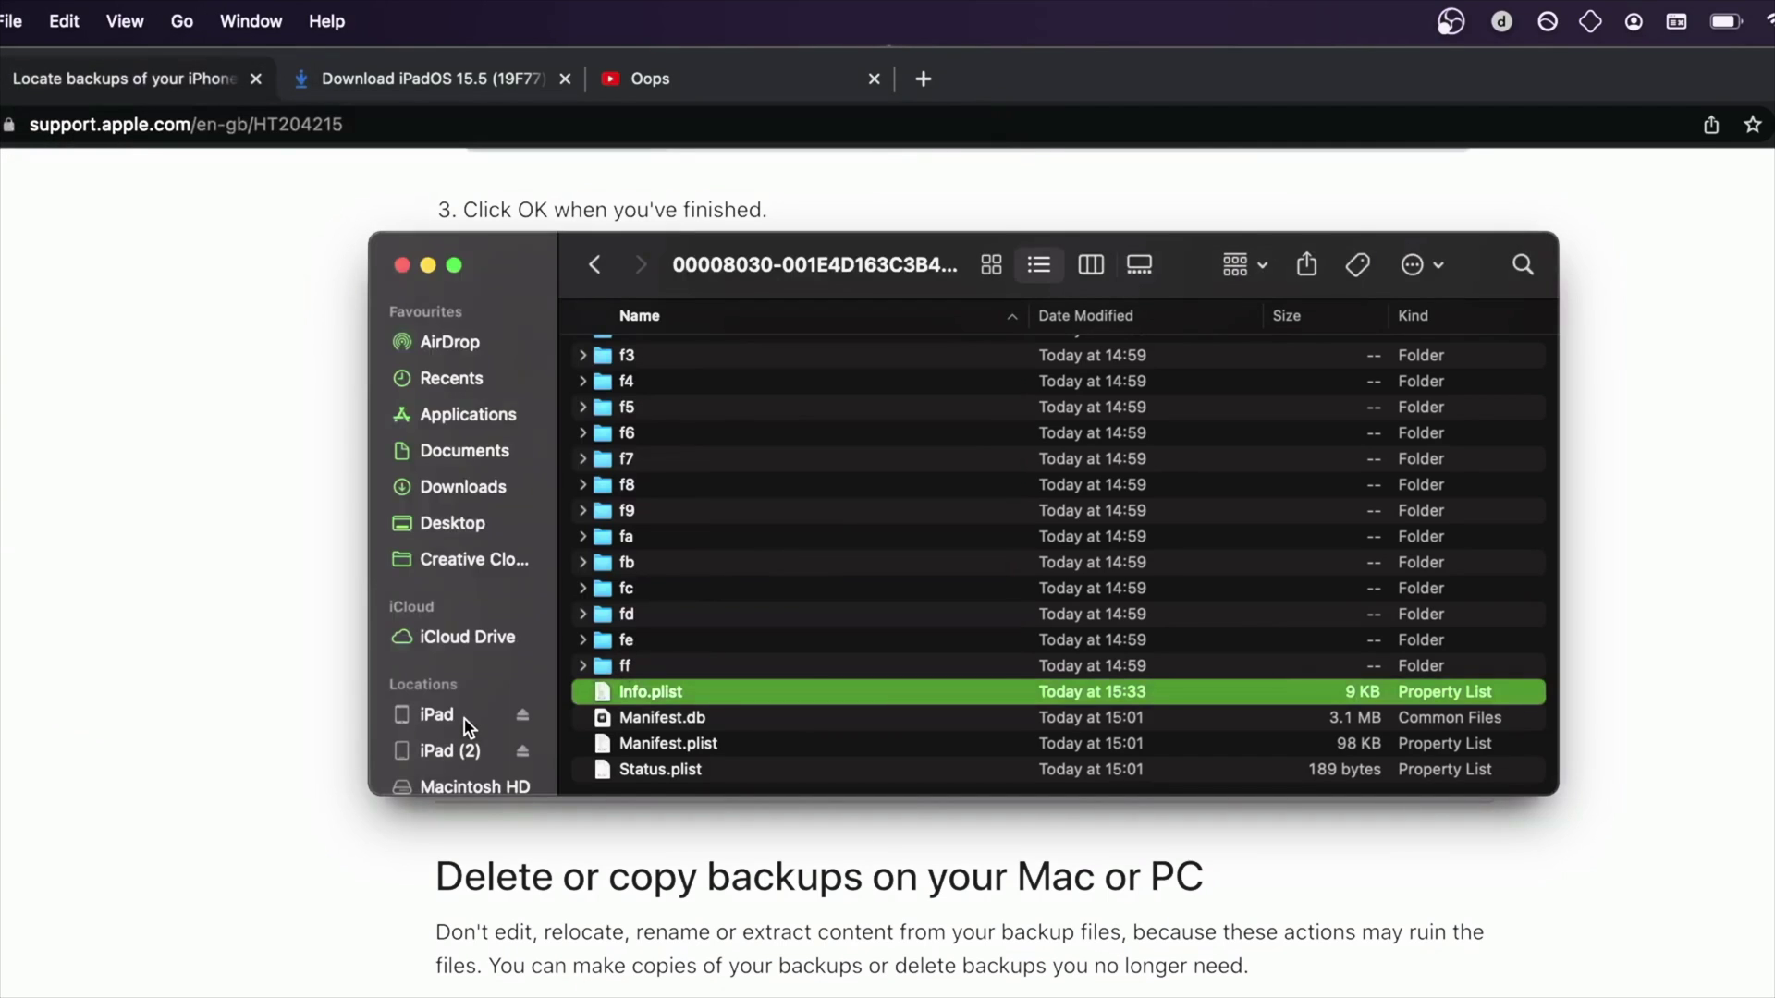
Open the iPad in Finder and restore it from the iPad backup last made today at 15:01.
click(434, 715)
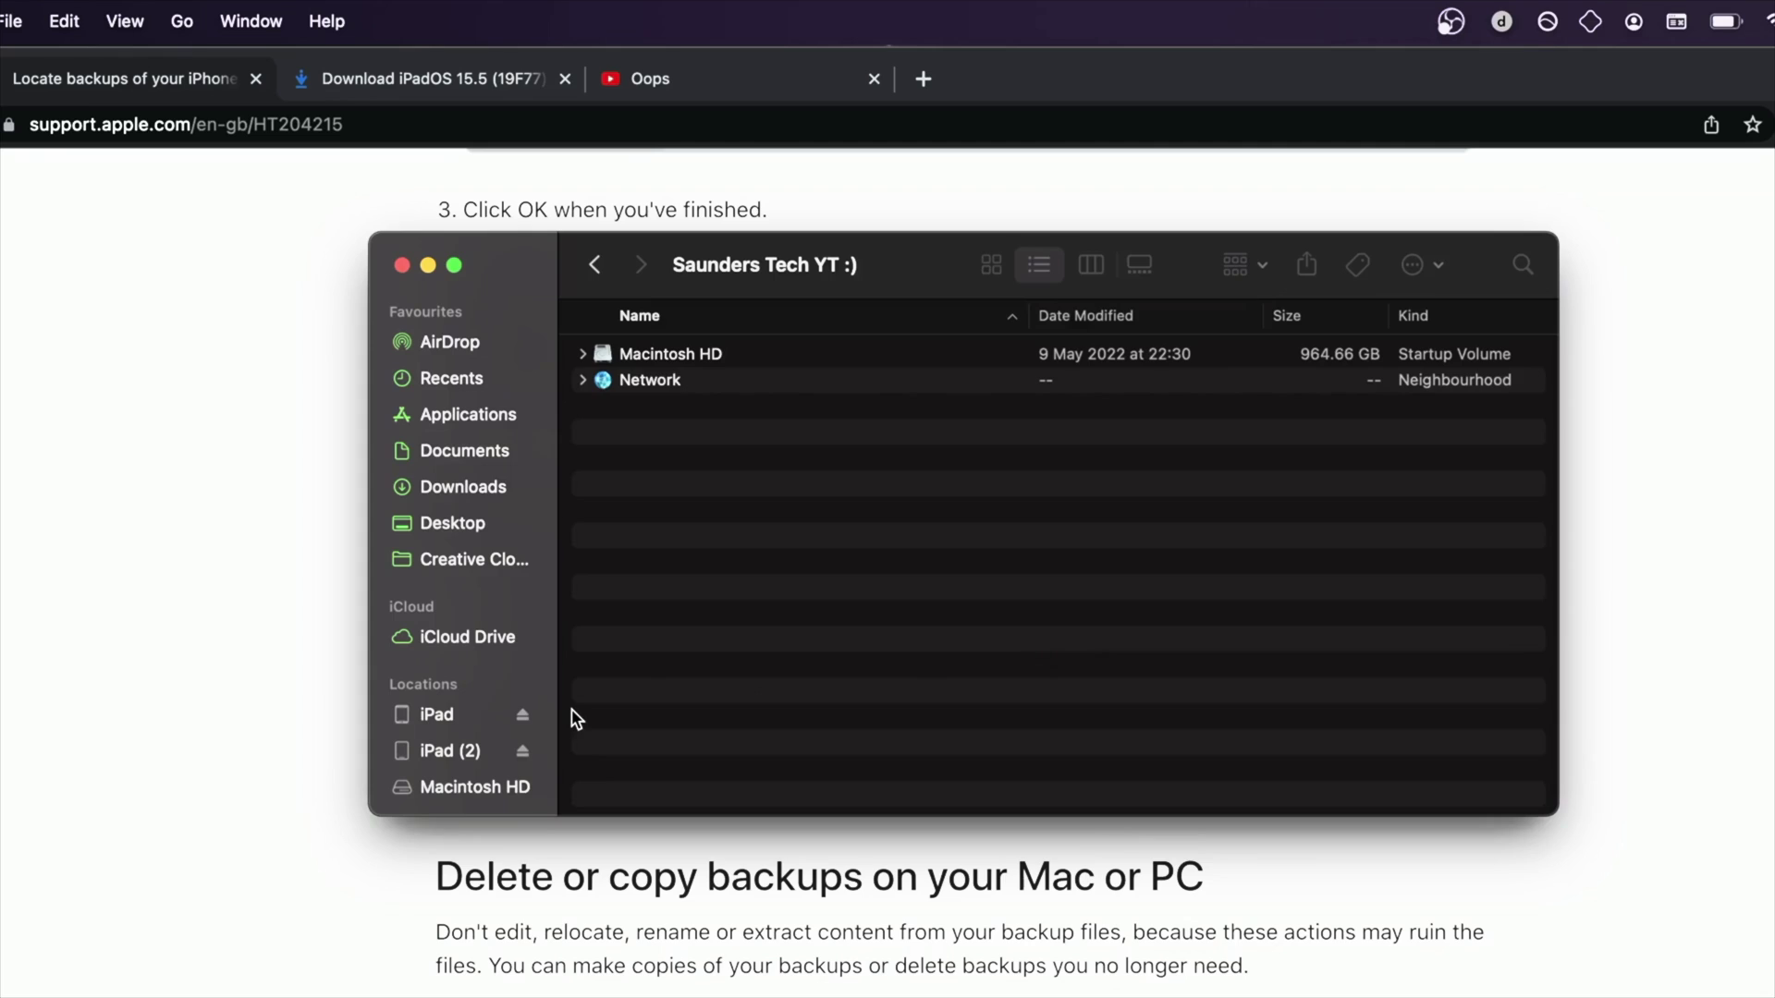
click(496, 717)
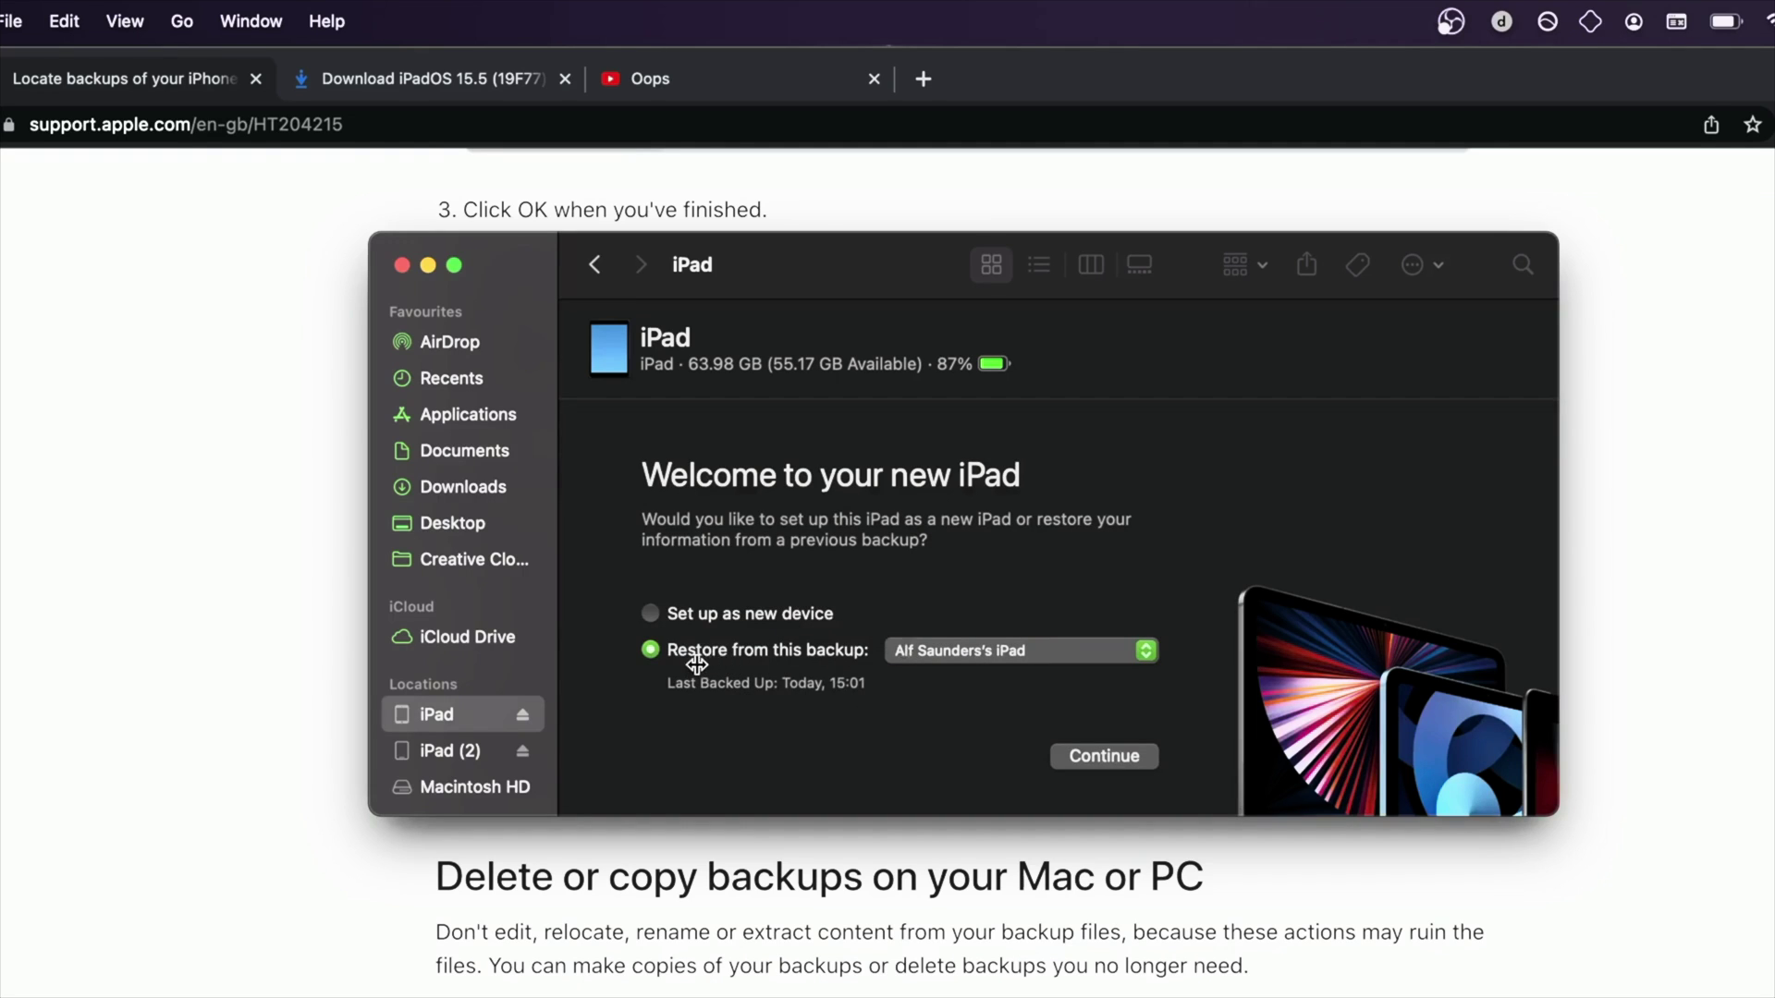
click(975, 653)
click(927, 651)
click(936, 651)
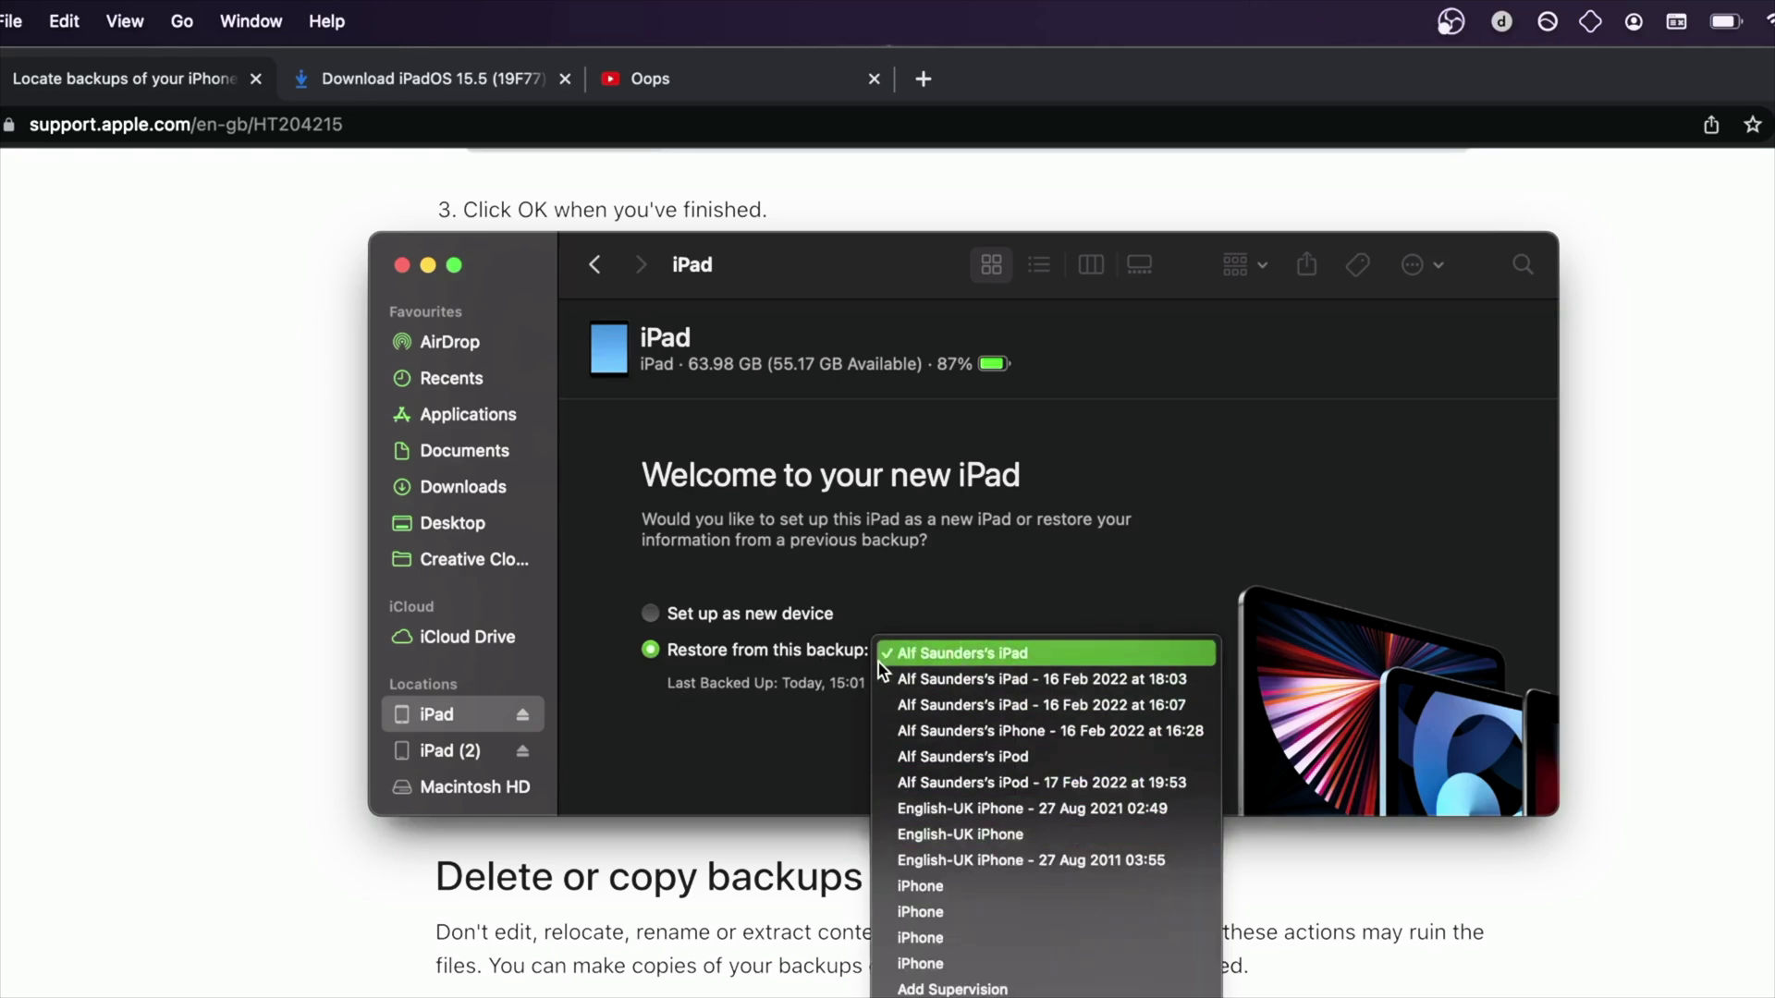
click(1045, 647)
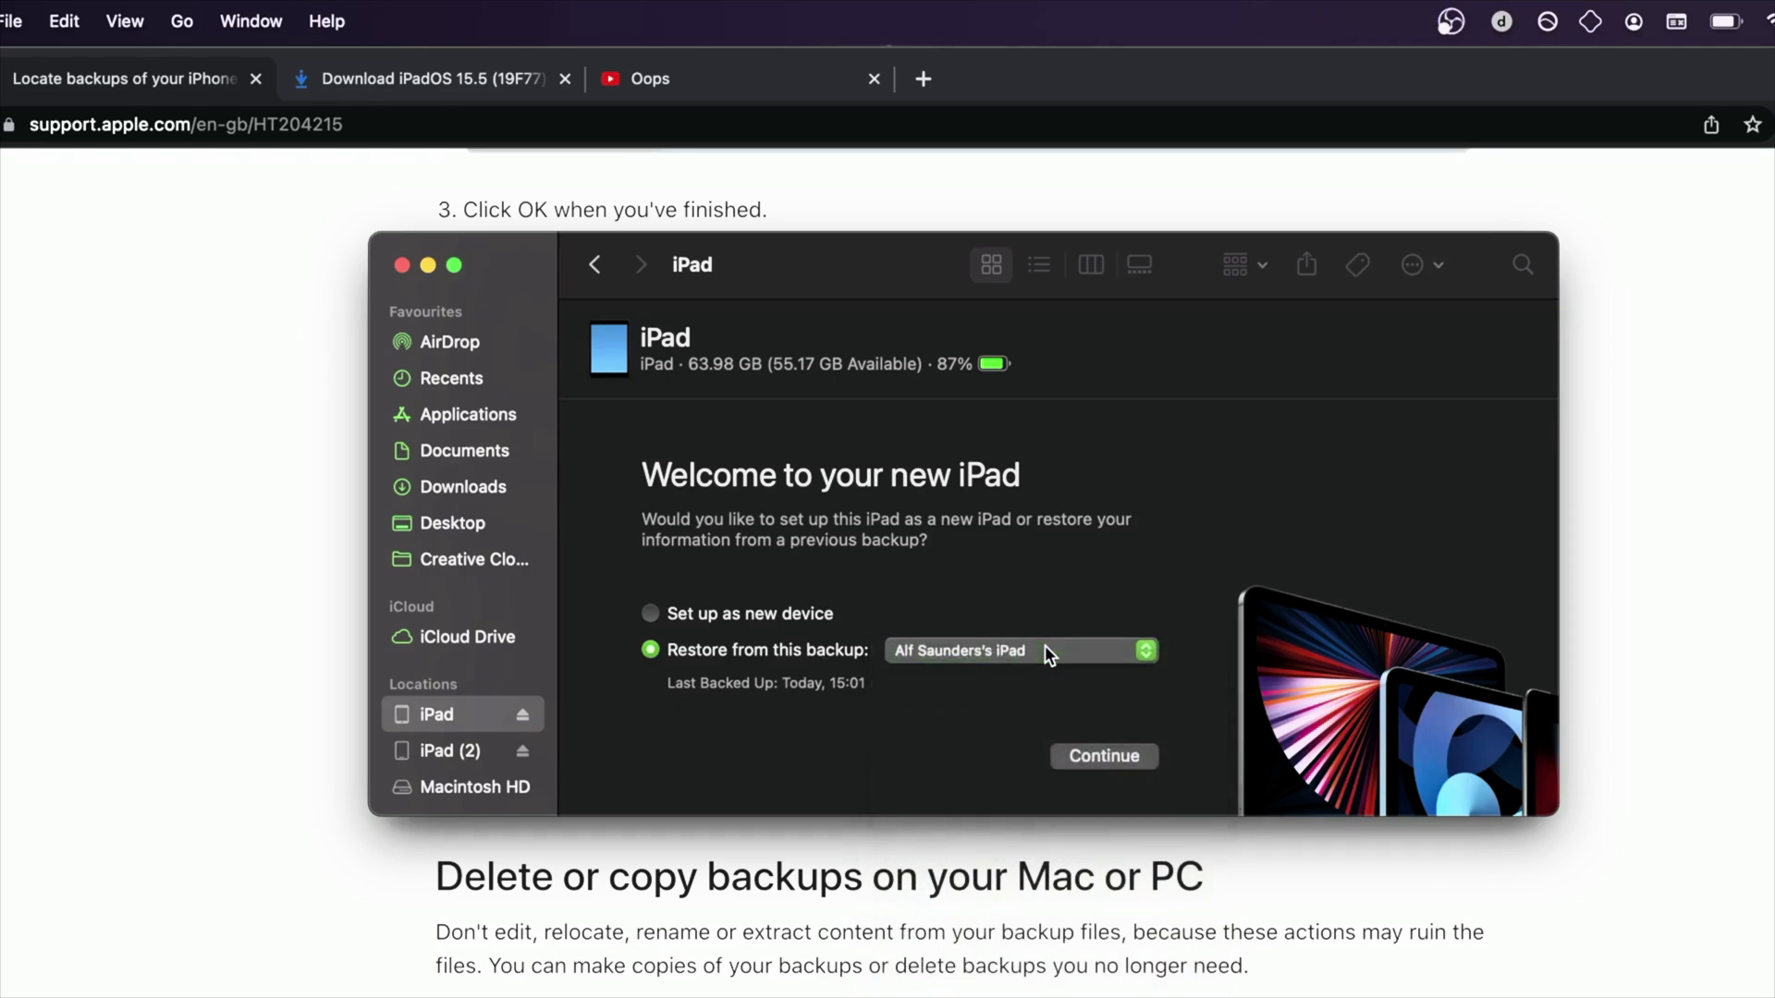
click(1084, 758)
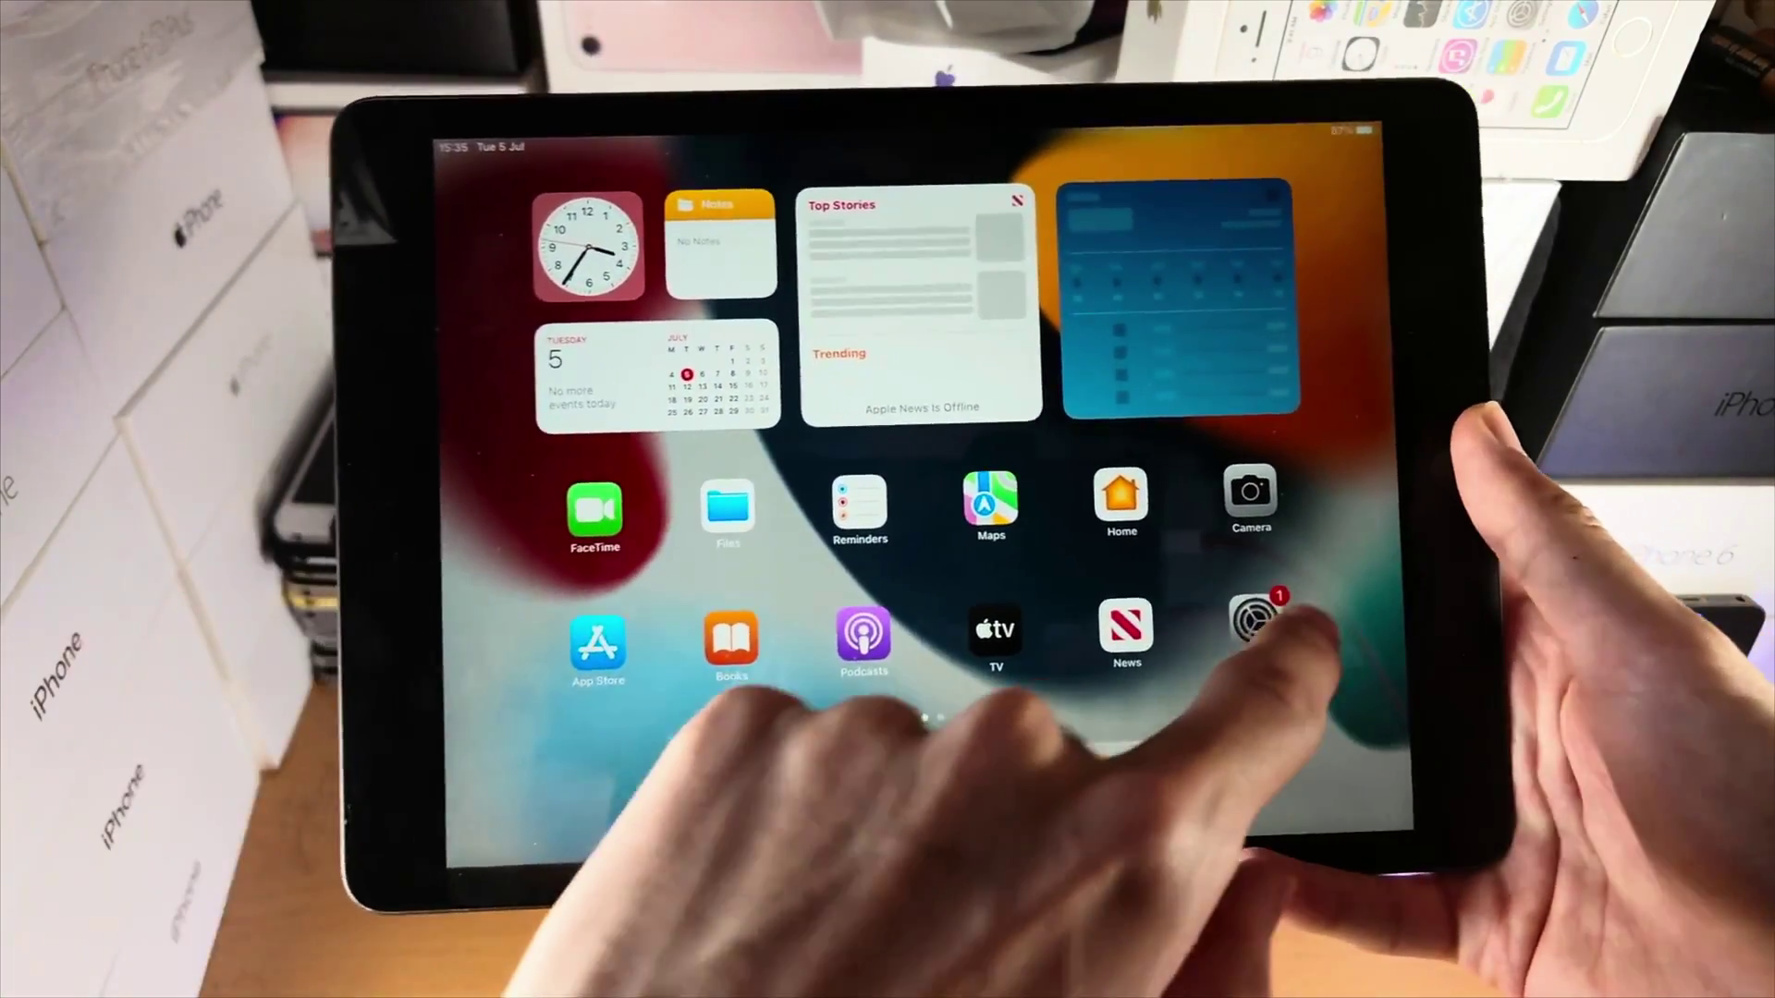
click(1285, 606)
click(867, 255)
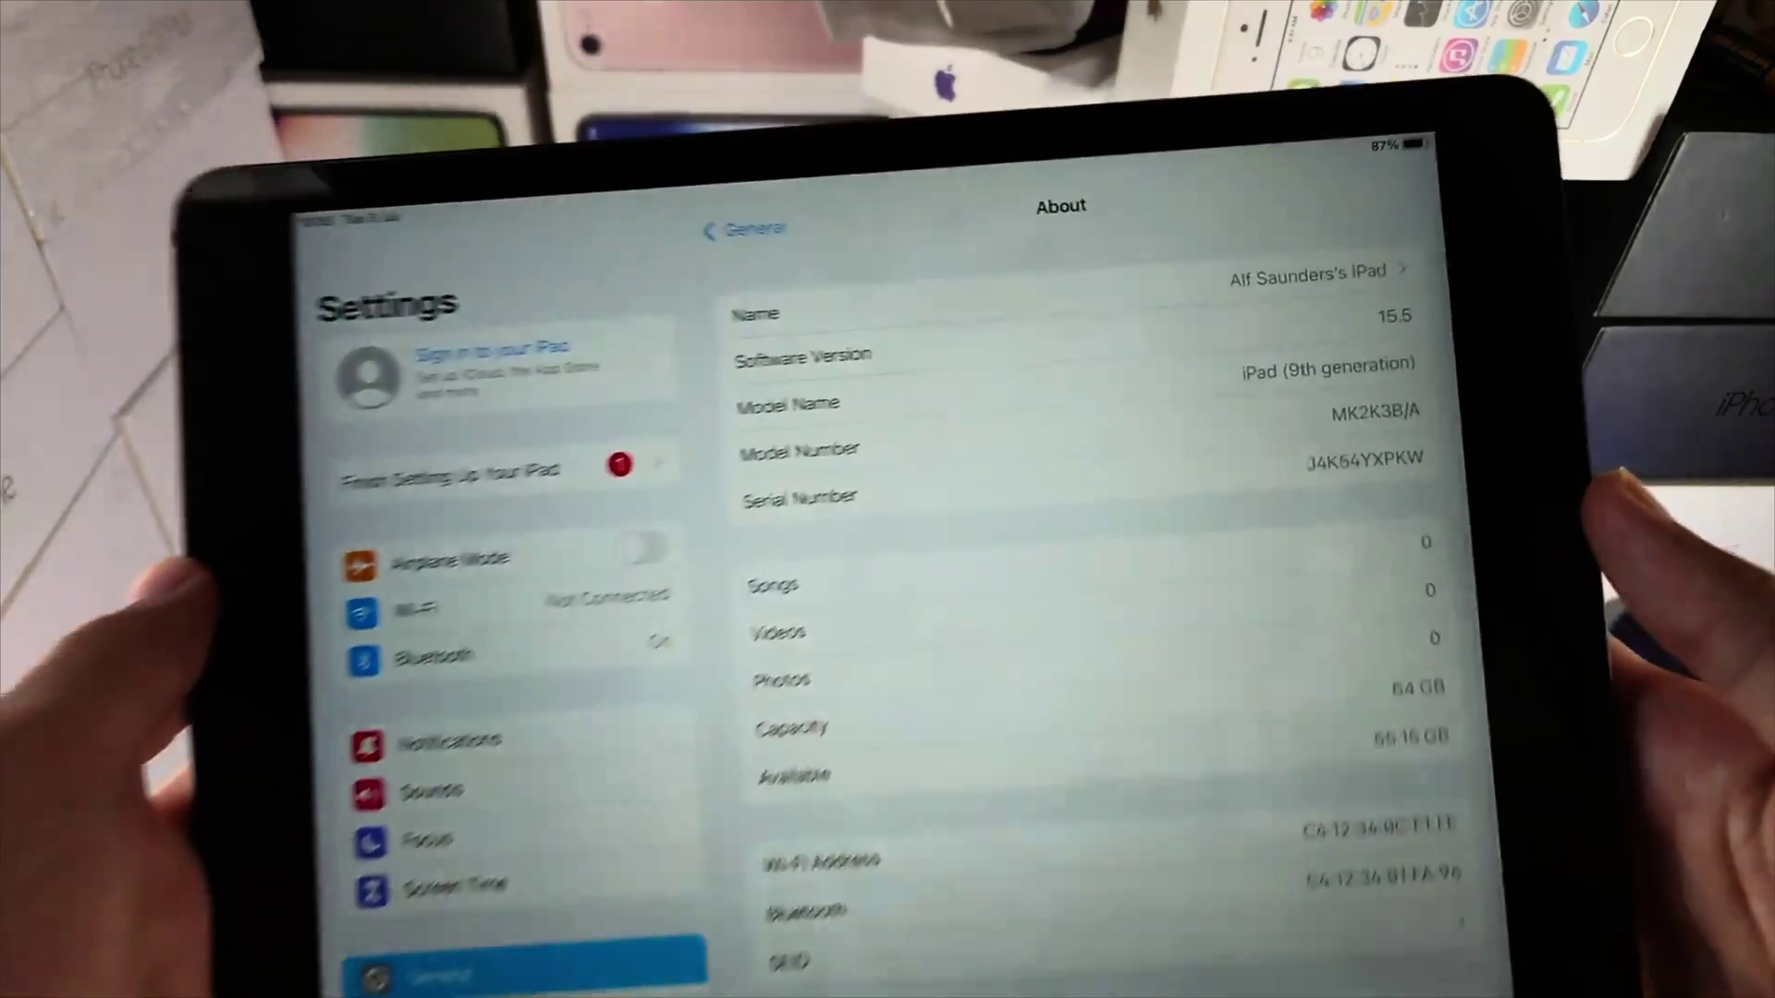